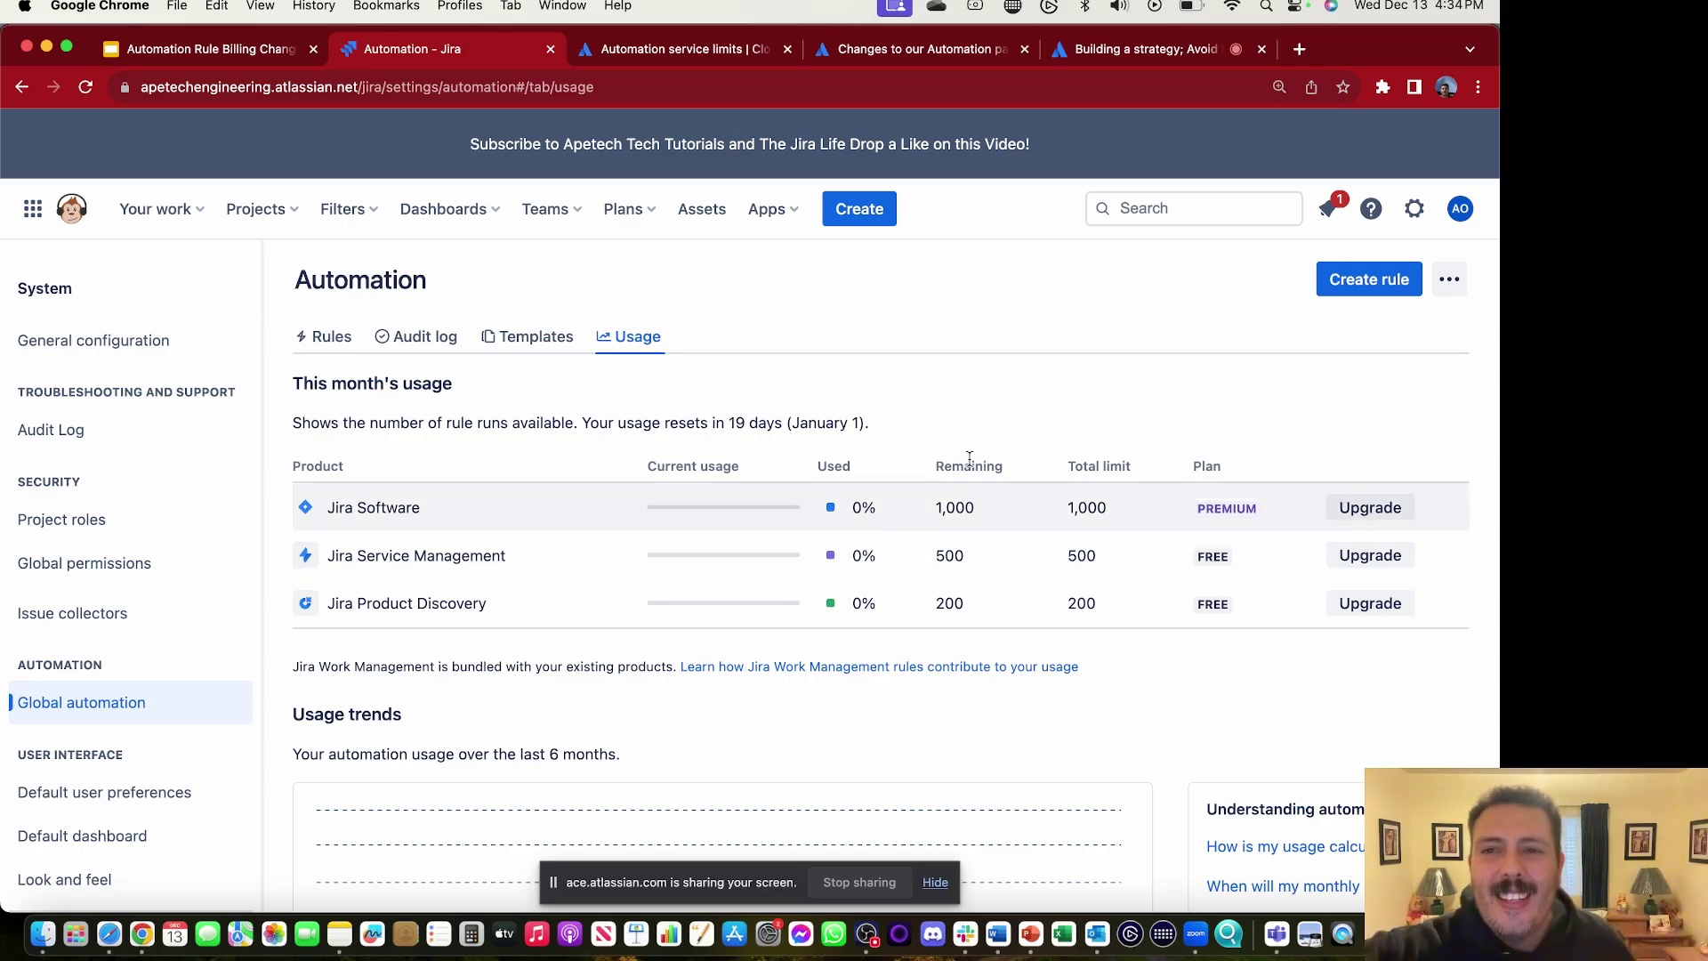
Step: Open the Auto Assign Issue rule from the global automation rules and enable it
{"action": "left_click", "coordinate": [332, 338]}
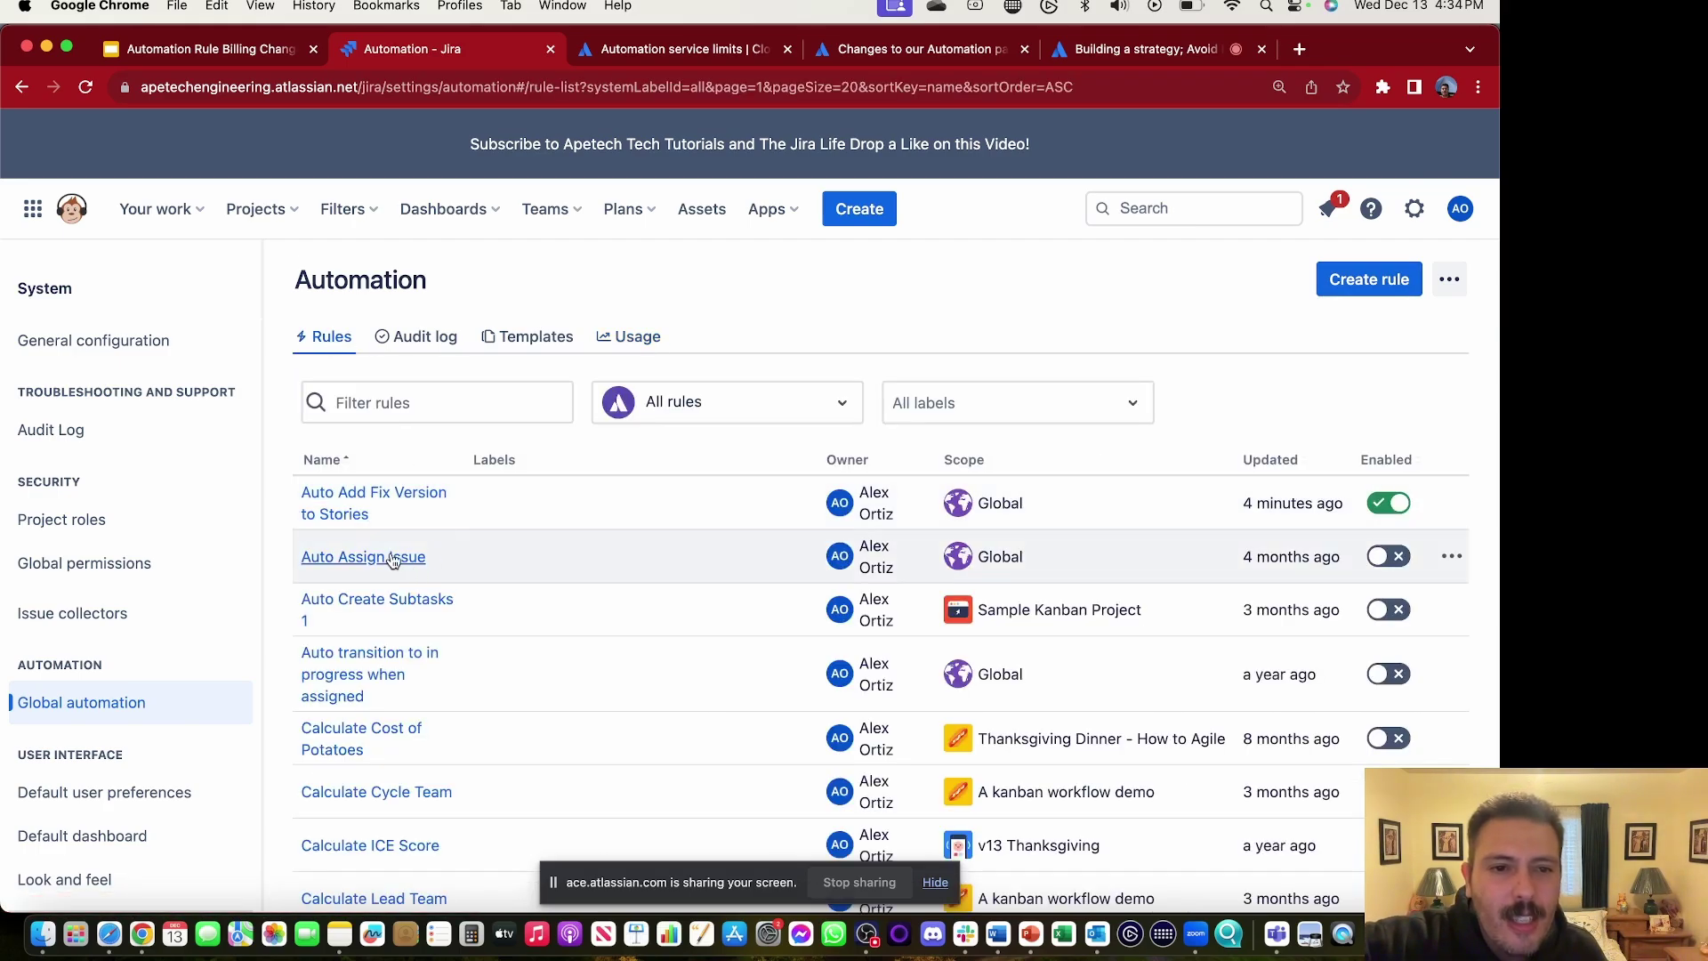
{"action": "left_click", "coordinate": [397, 557]}
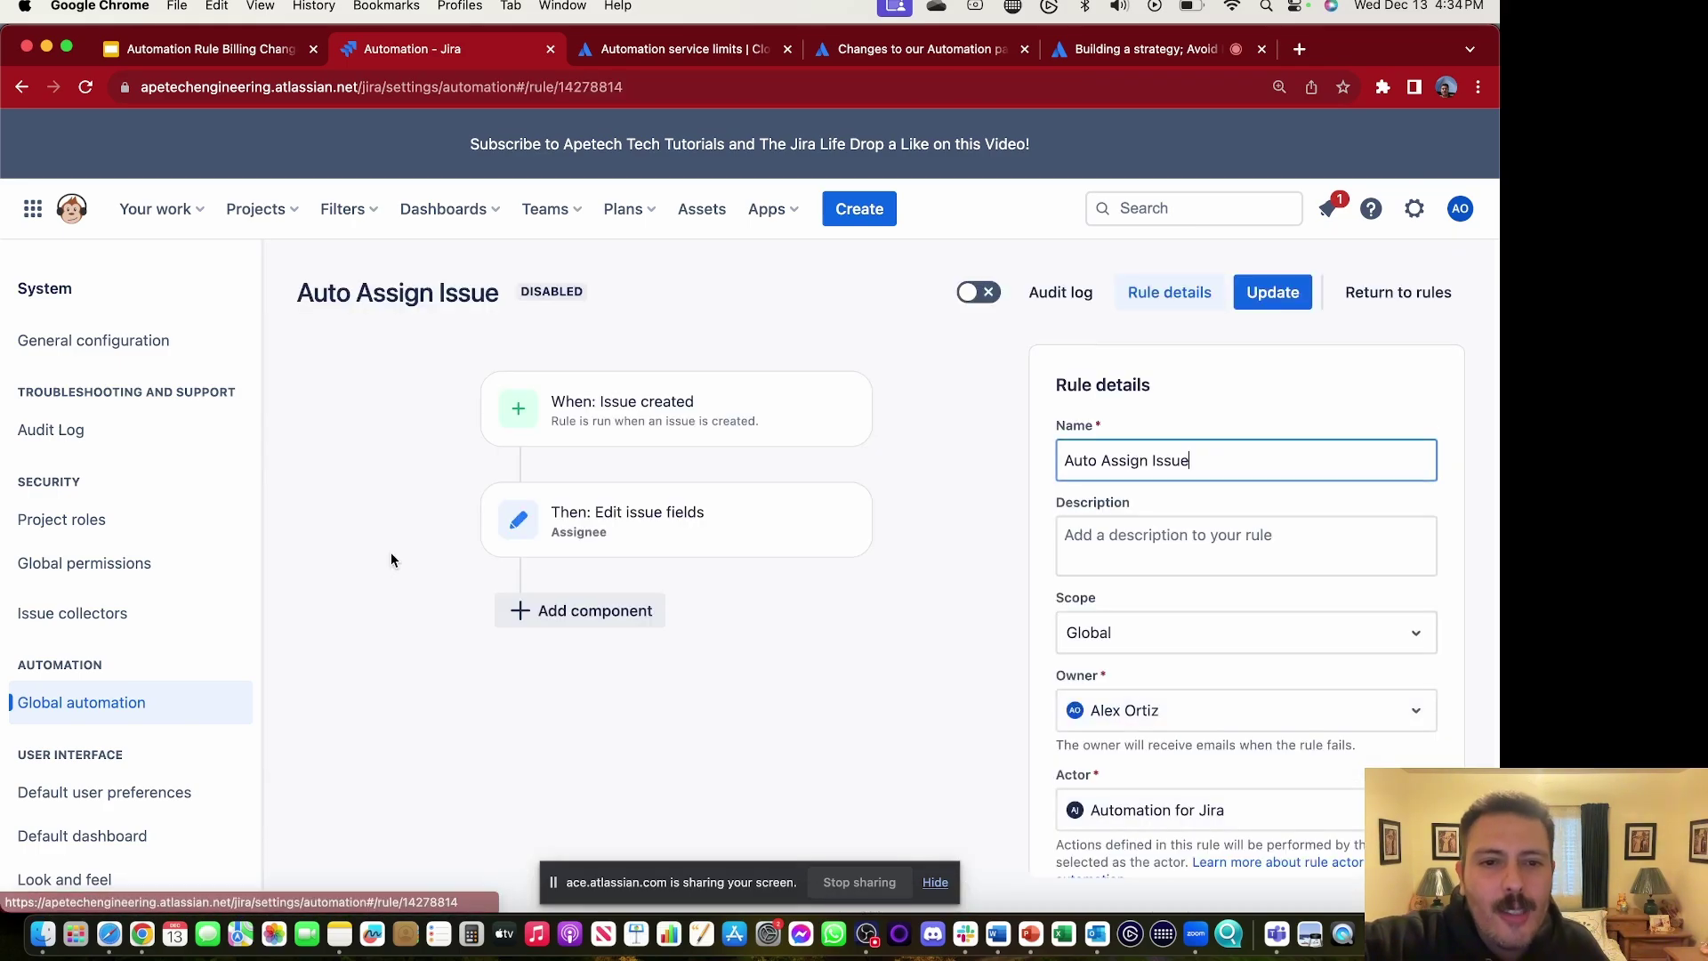
{"action": "left_click", "coordinate": [979, 292]}
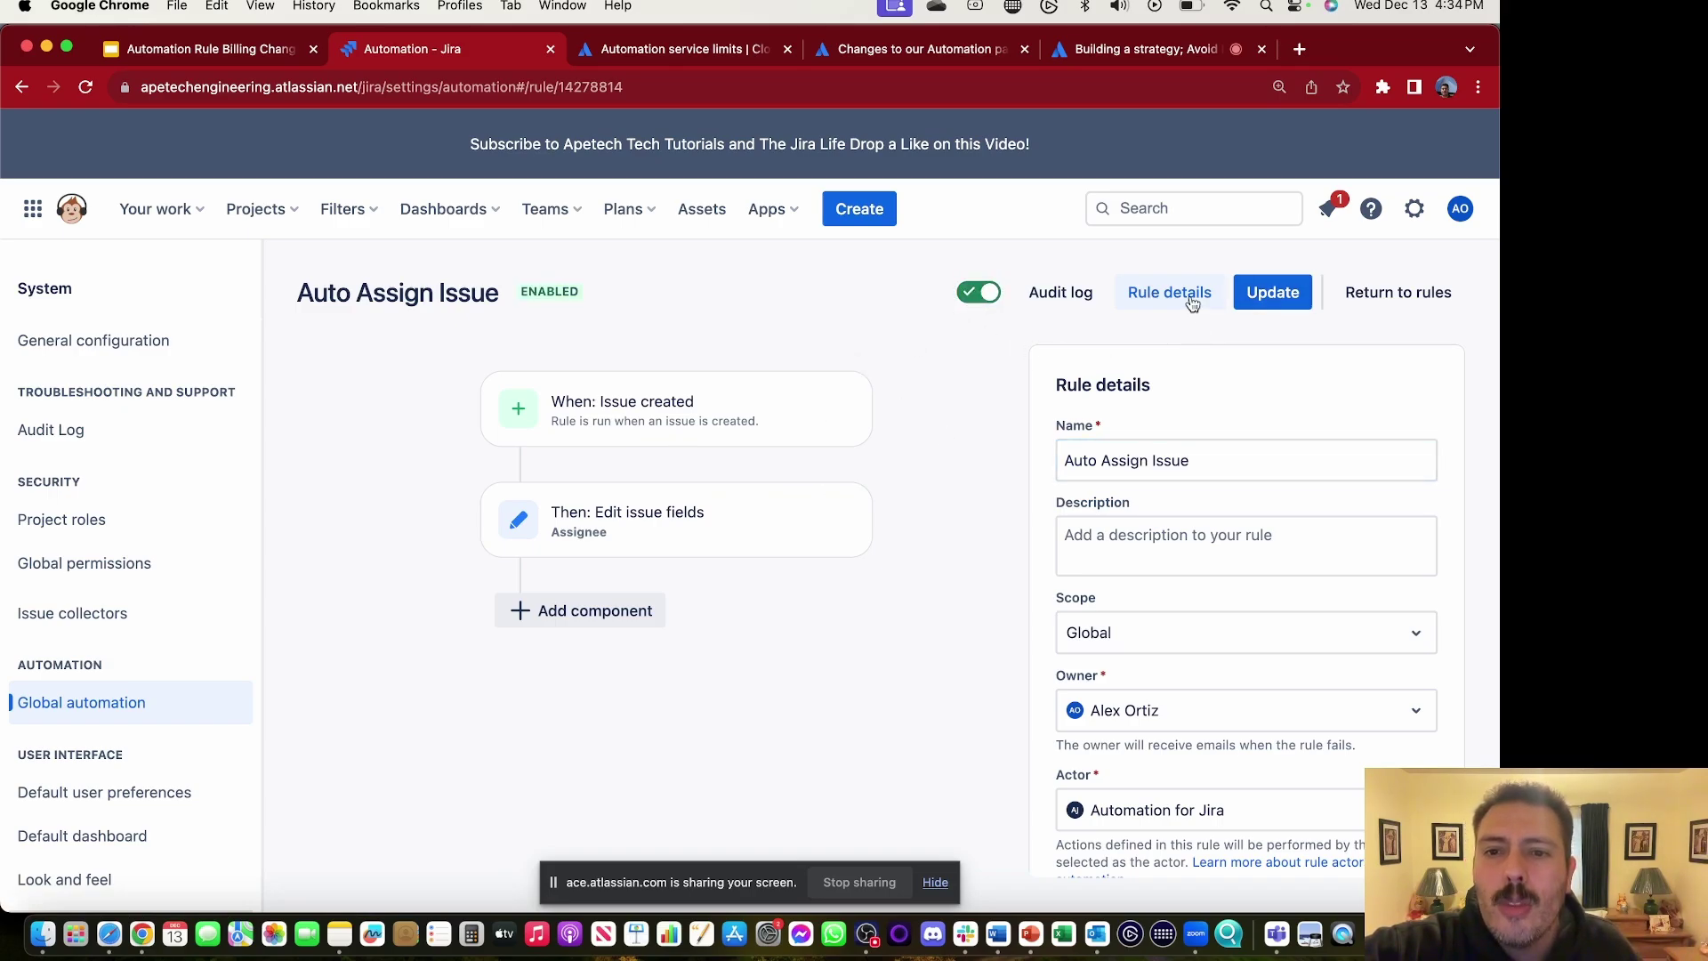
{"action": "scroll", "coordinate": [1143, 512], "scroll_direction": "down", "scroll_amount": 3}
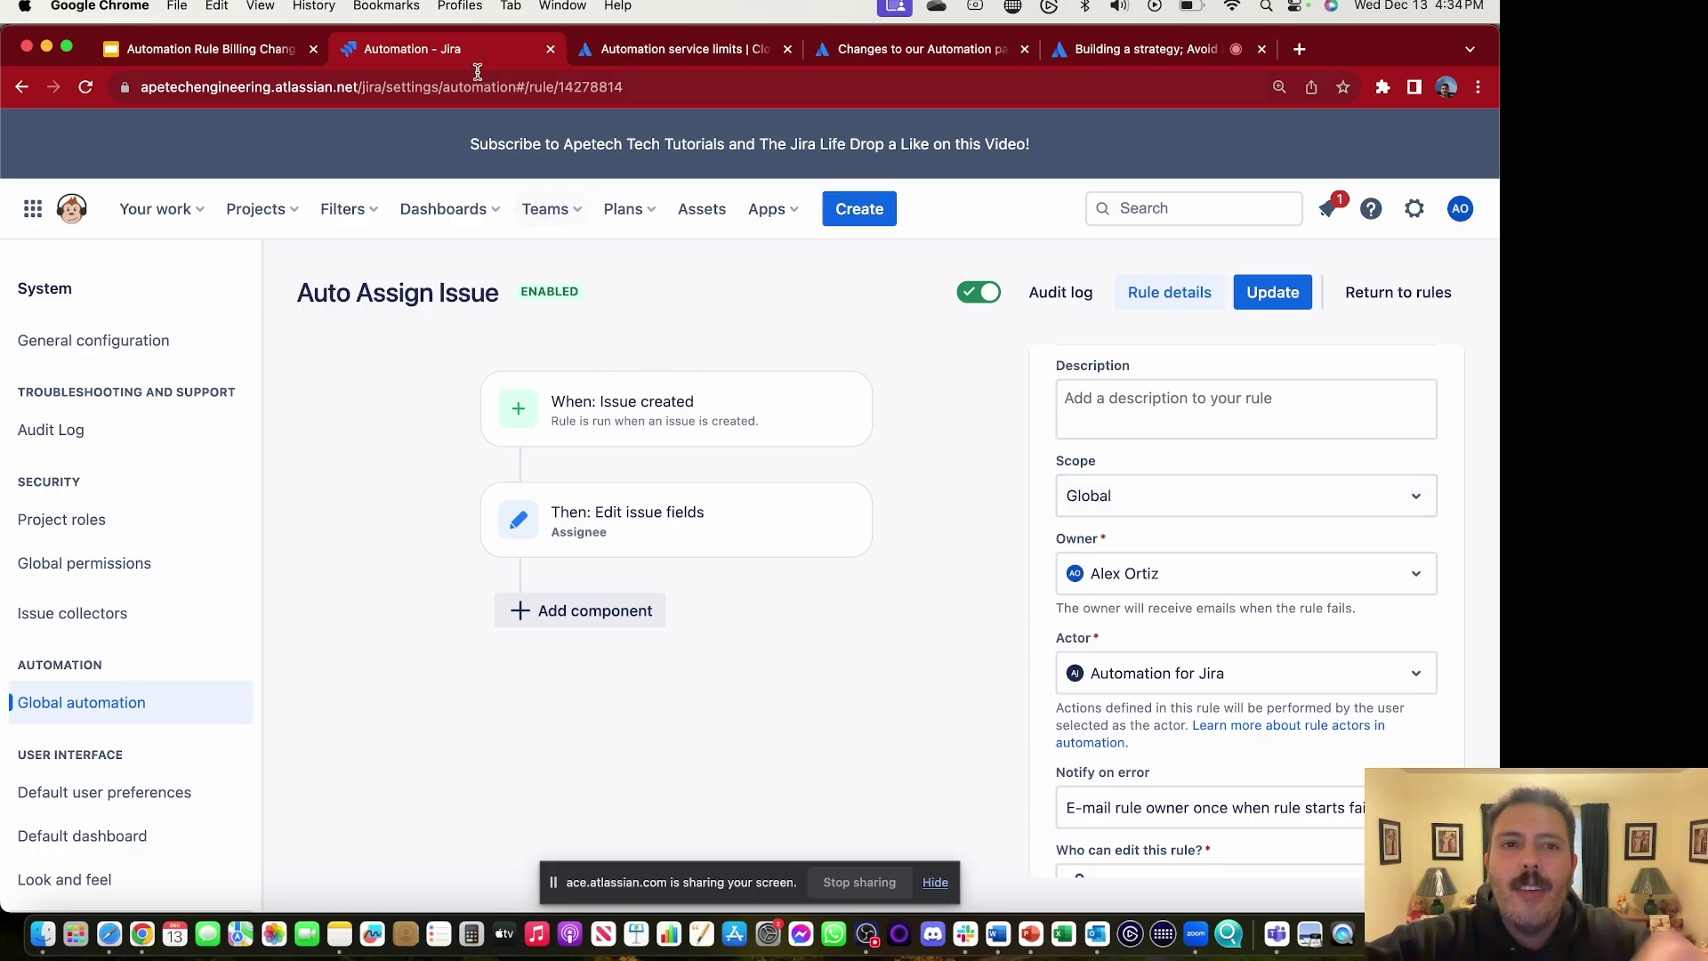
Step: Open the Company Managed Destination Project board in a new browser tab and switch to it
{"action": "right_click", "coordinate": [272, 214]}
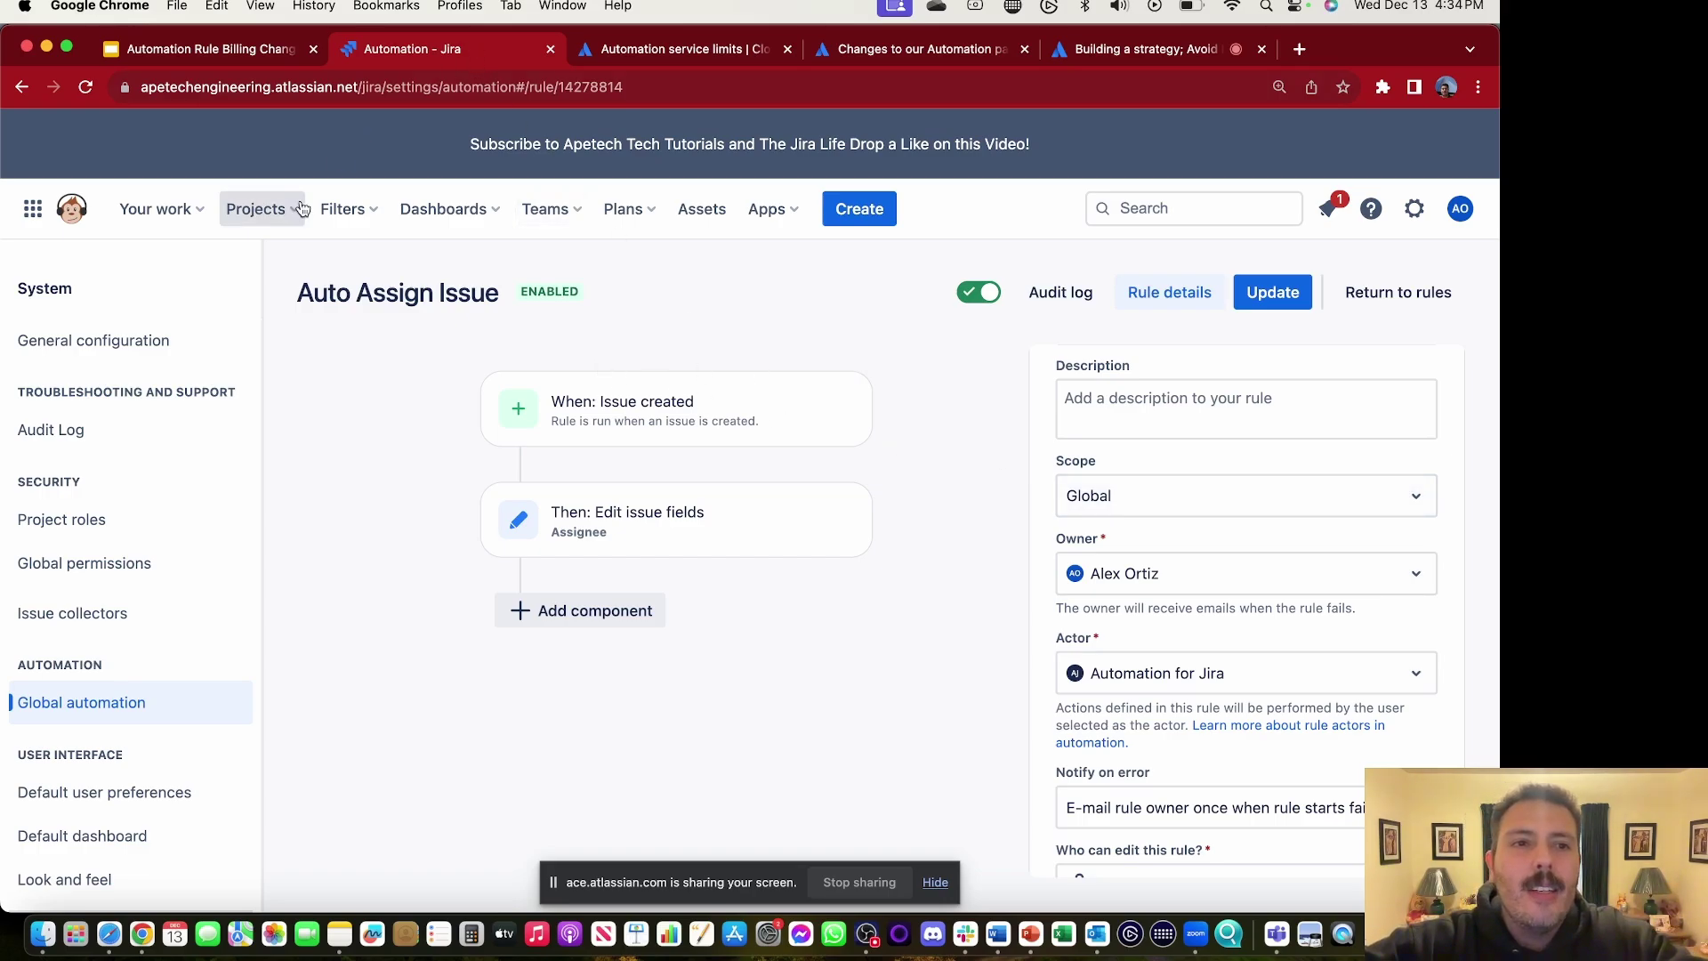
{"action": "left_click", "coordinate": [247, 213]}
{"action": "left_click", "coordinate": [249, 210]}
{"action": "right_click", "coordinate": [336, 312]}
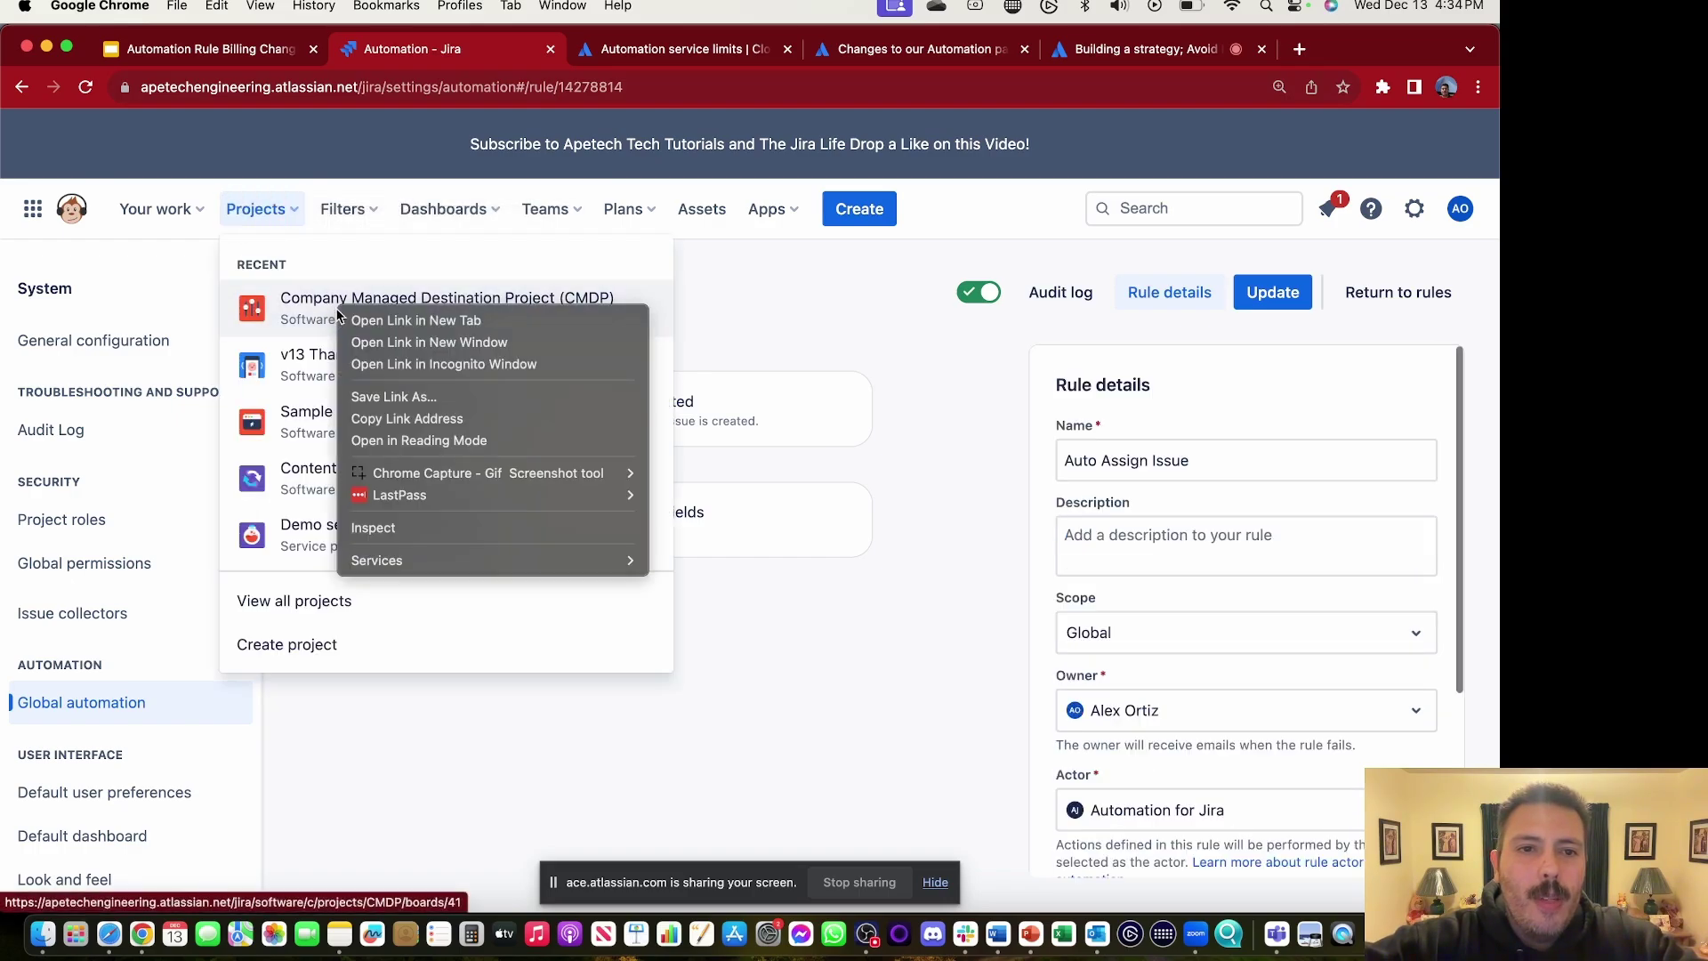
{"action": "left_click", "coordinate": [381, 319]}
{"action": "key", "text": "ctrl+Tab"}
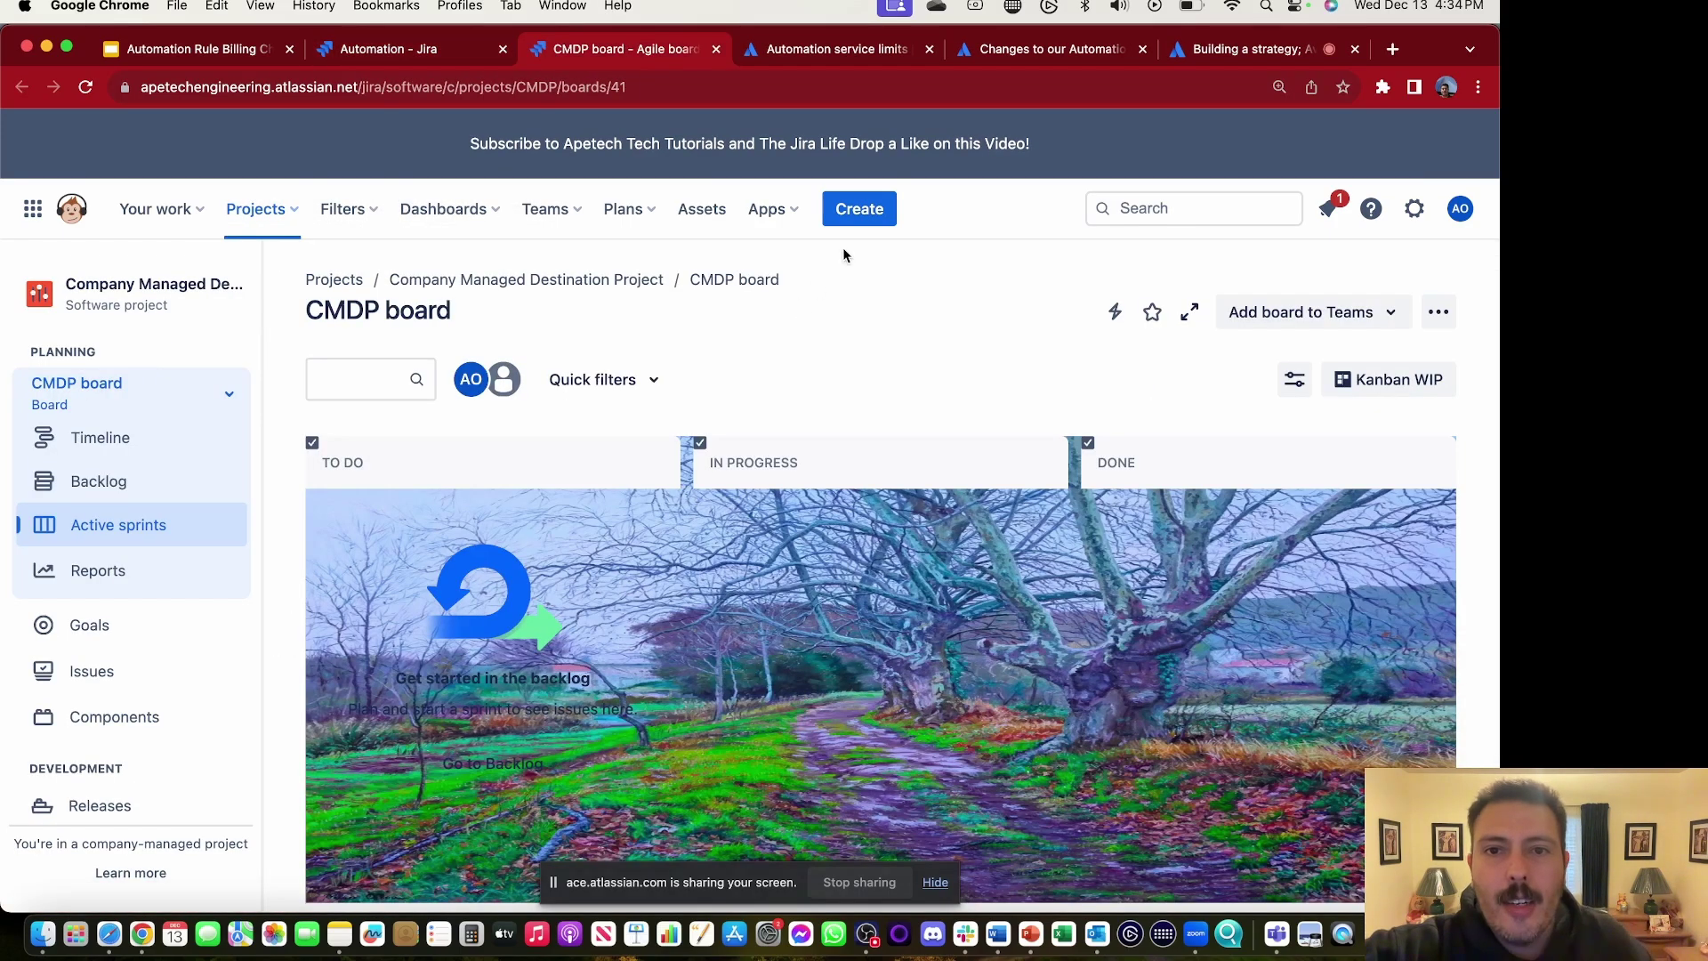
Step: Create a Story in the v13 Thanksgiving project with the summary "Test auto rule 1"
{"action": "type", "text": "o rule 1"}
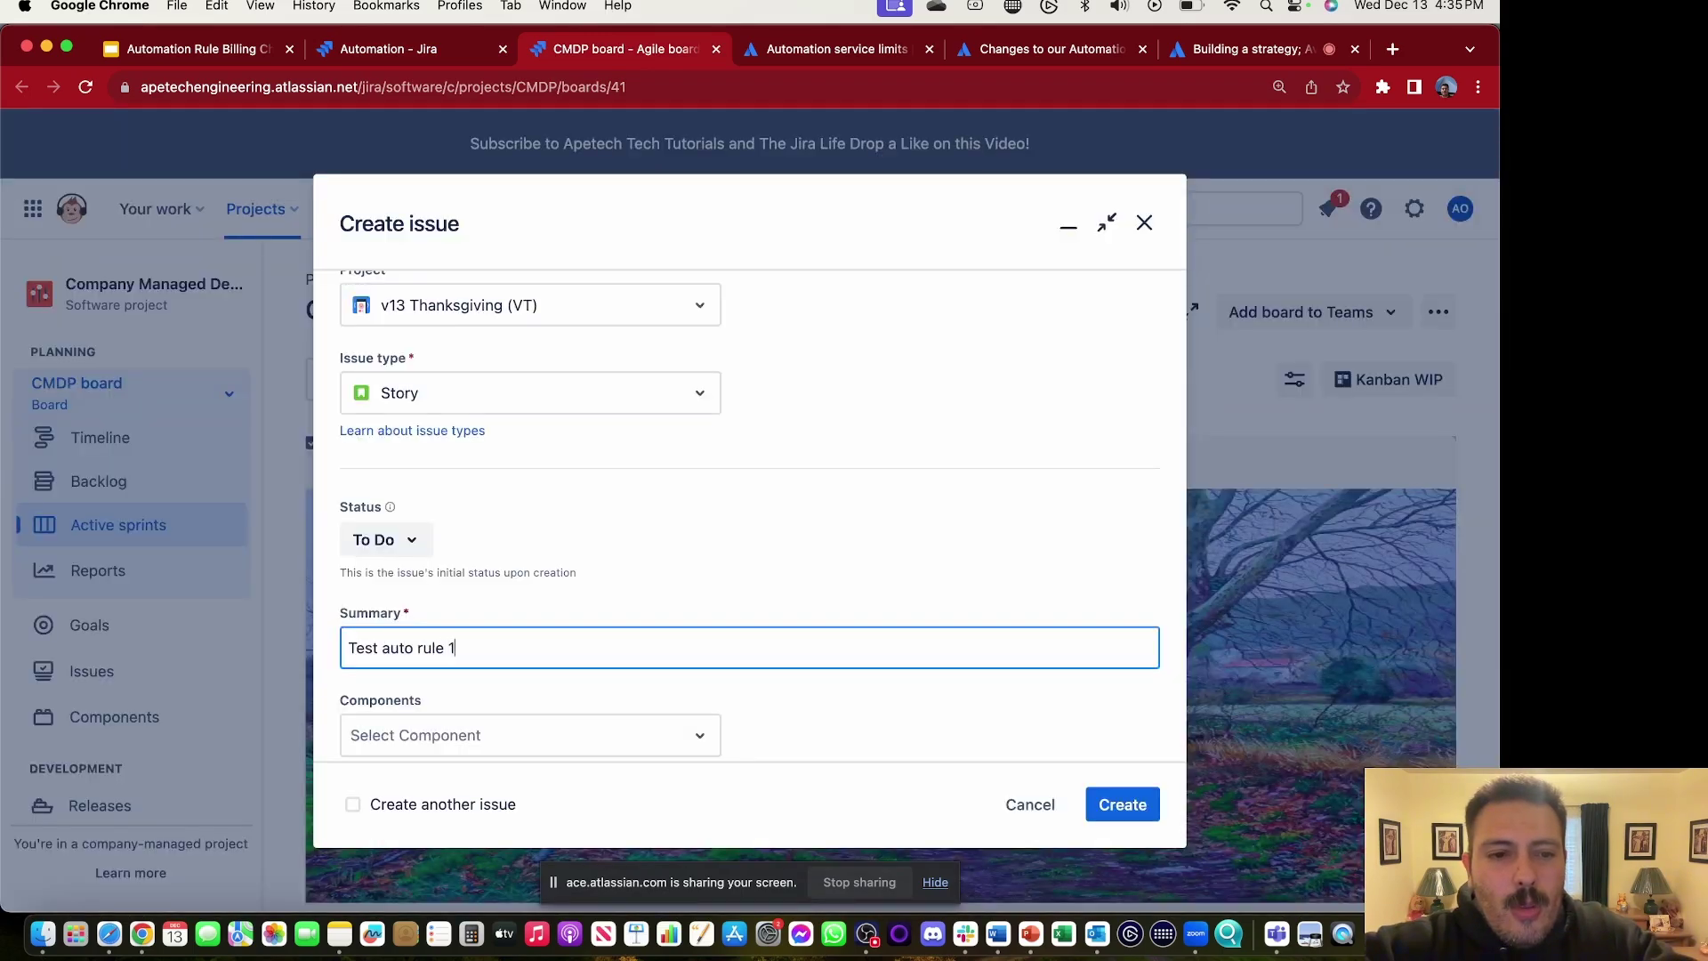
{"action": "scroll", "coordinate": [762, 513], "scroll_direction": "down", "scroll_amount": 10}
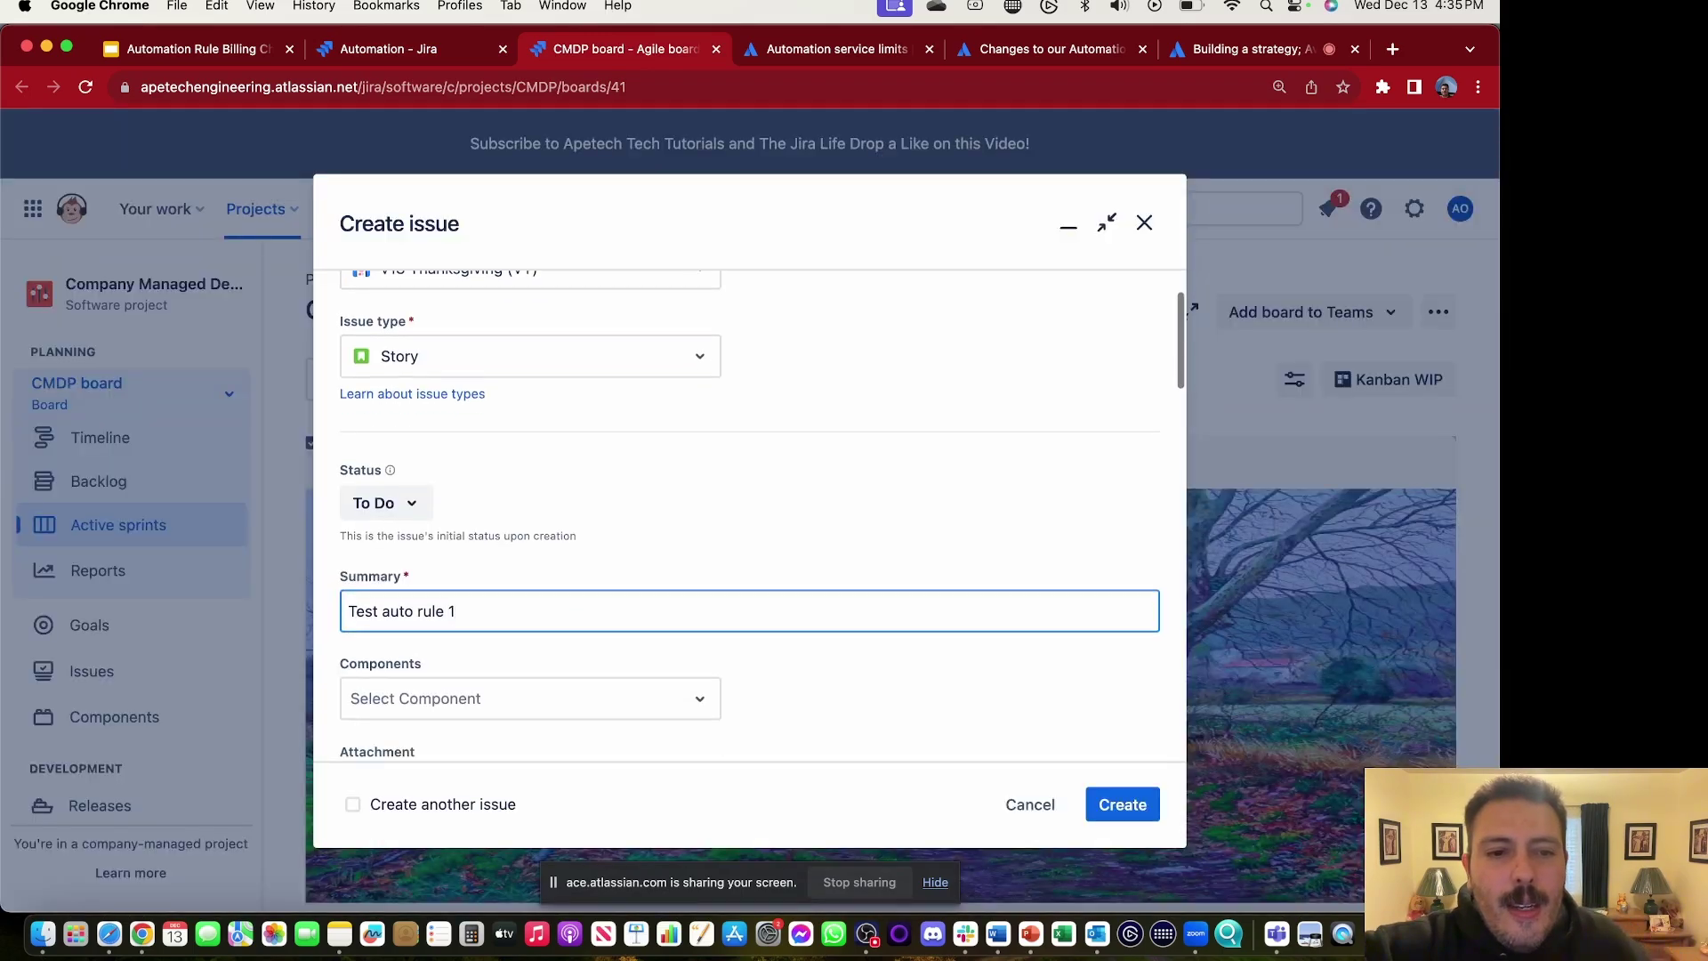
{"action": "left_click", "coordinate": [1103, 805]}
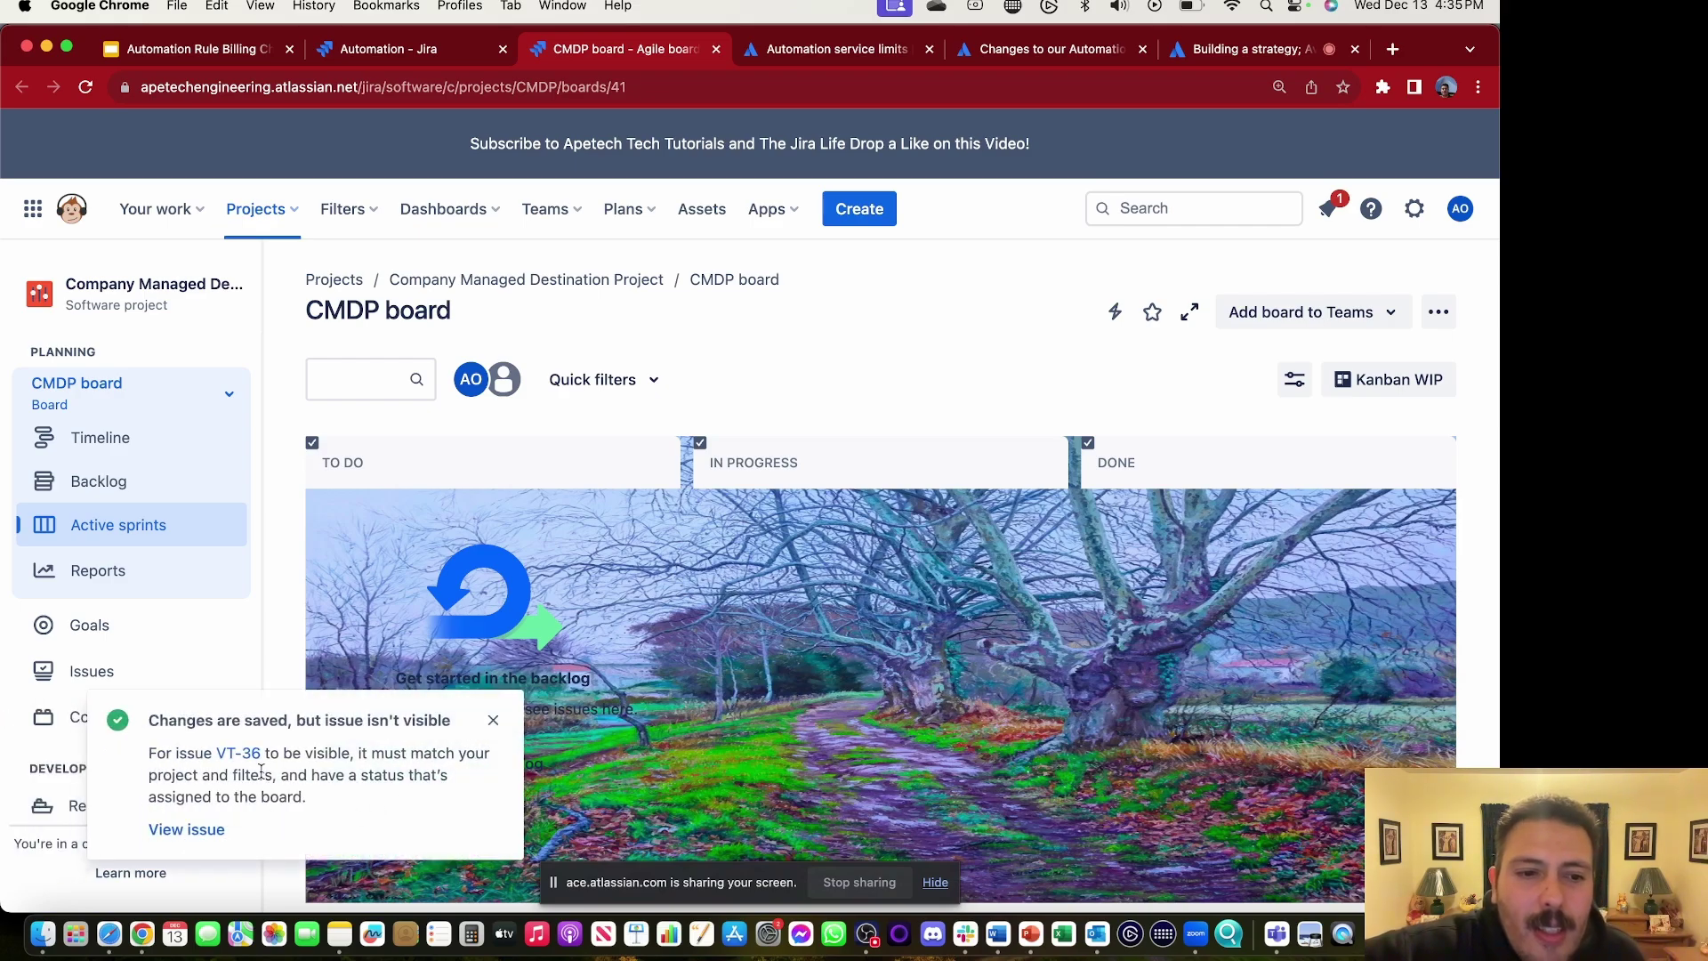
Step: Check the new story's assignee and the Auto Assign Issue rule's audit log
{"action": "left_click", "coordinate": [237, 754]}
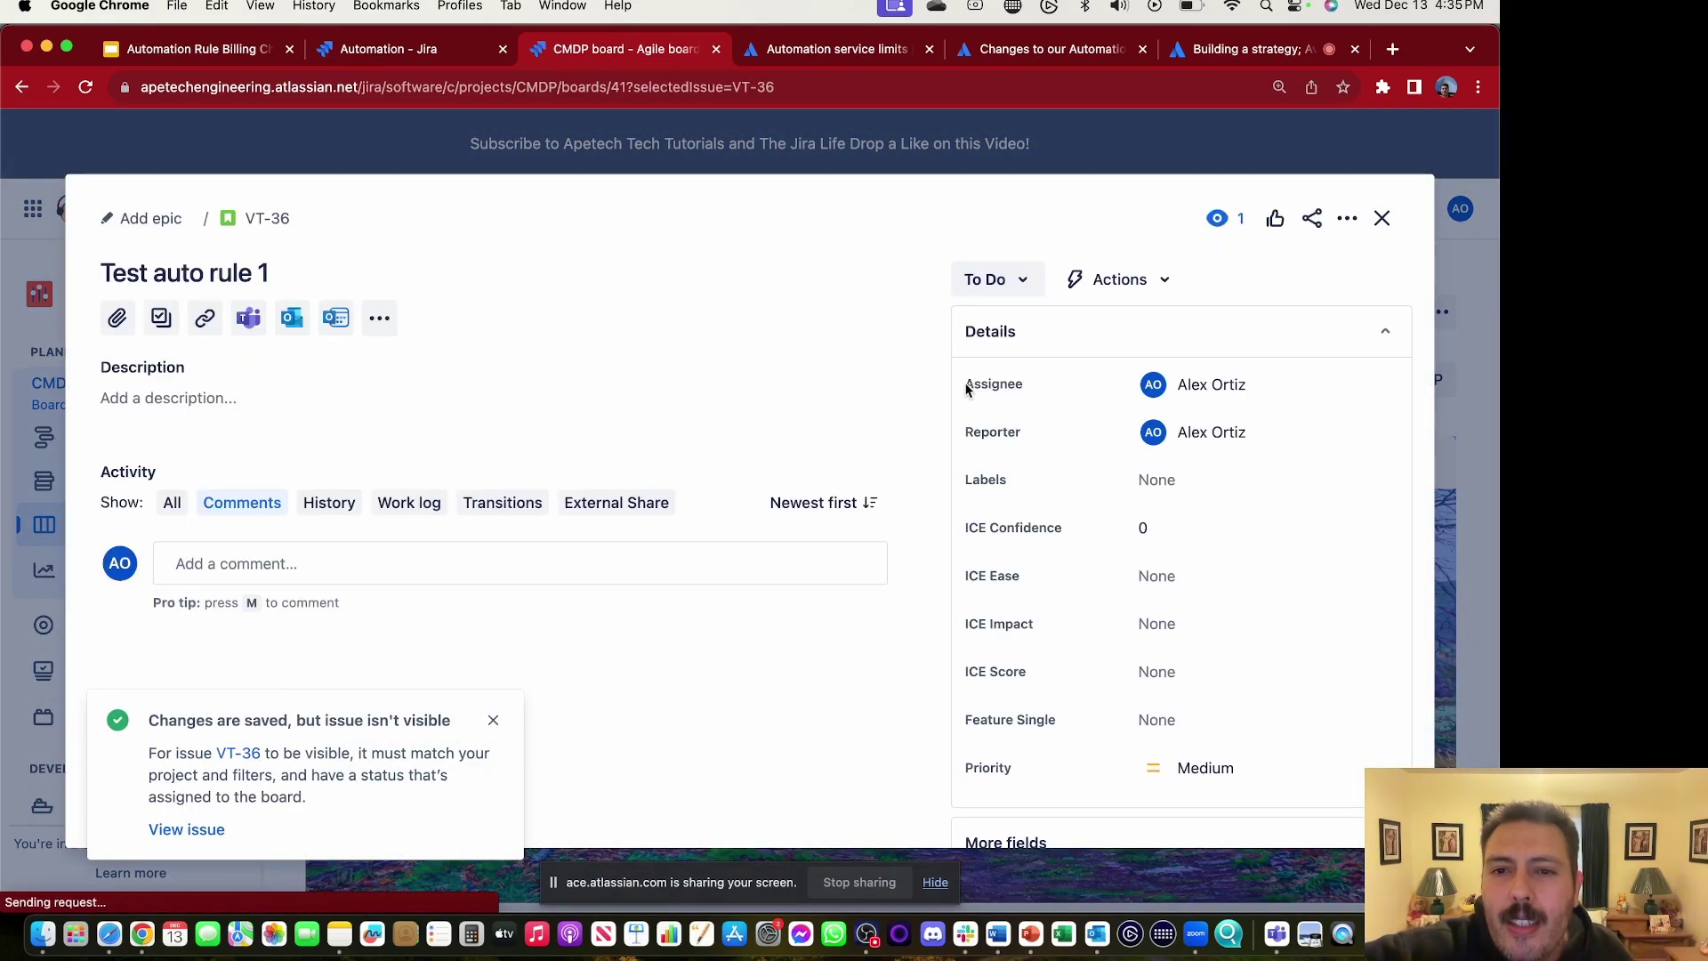
{"action": "left_click", "coordinate": [386, 36]}
{"action": "left_click", "coordinate": [1060, 291]}
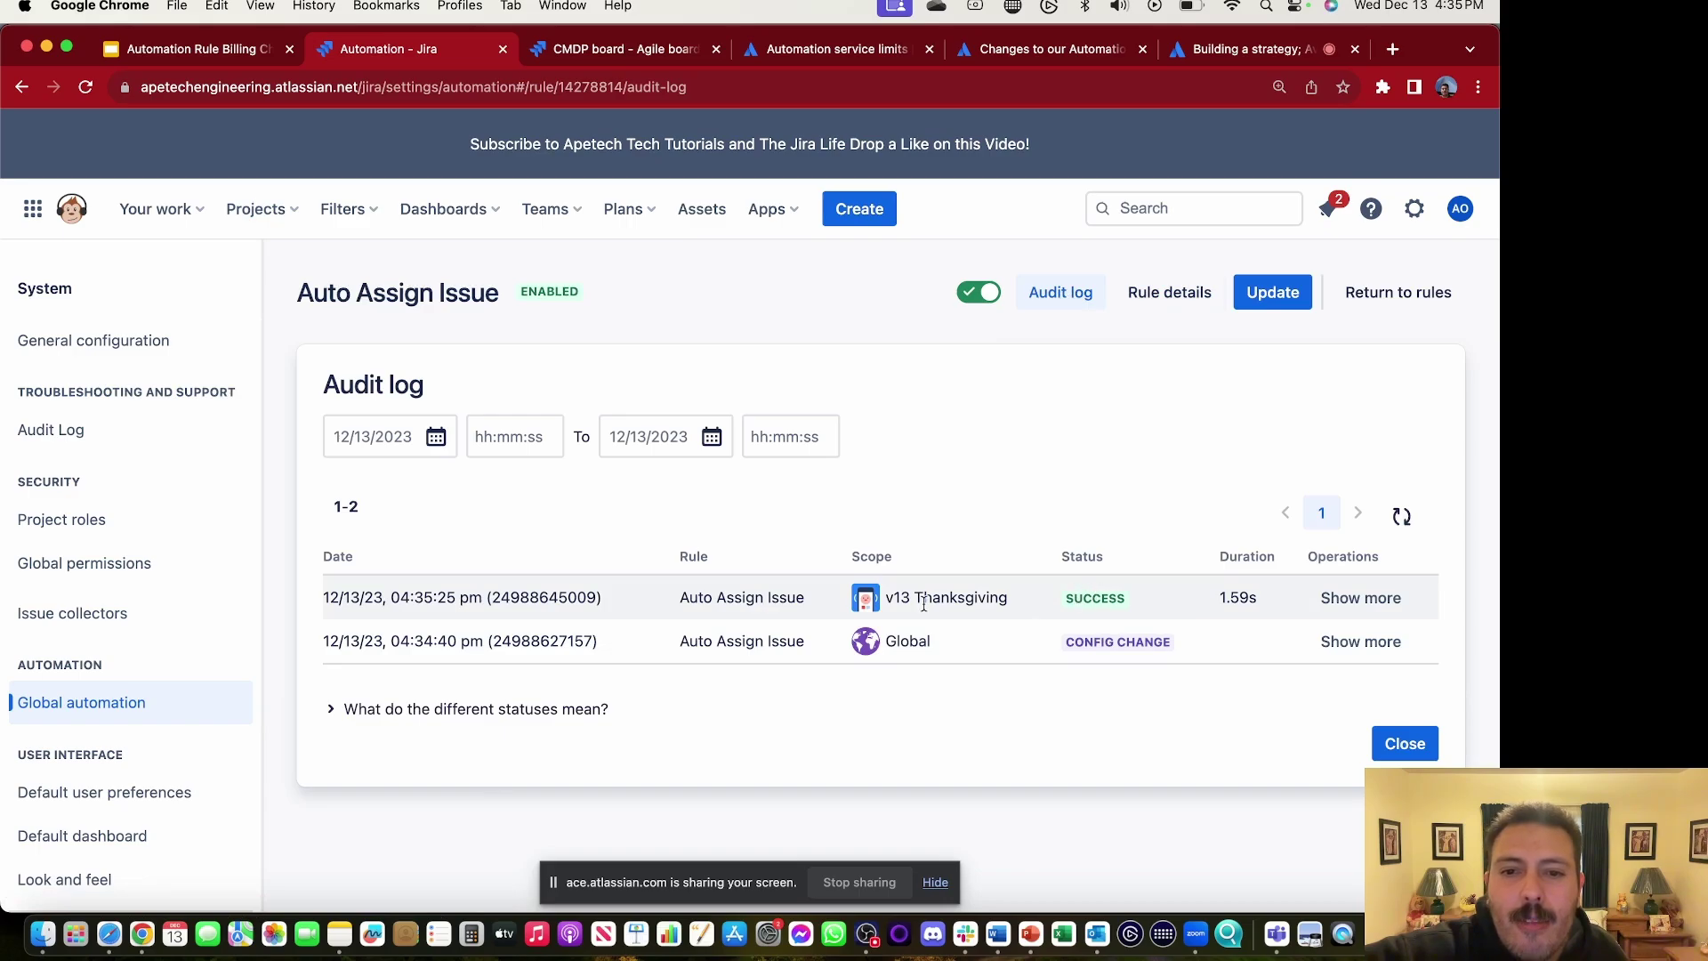
{"action": "left_click", "coordinate": [625, 49]}
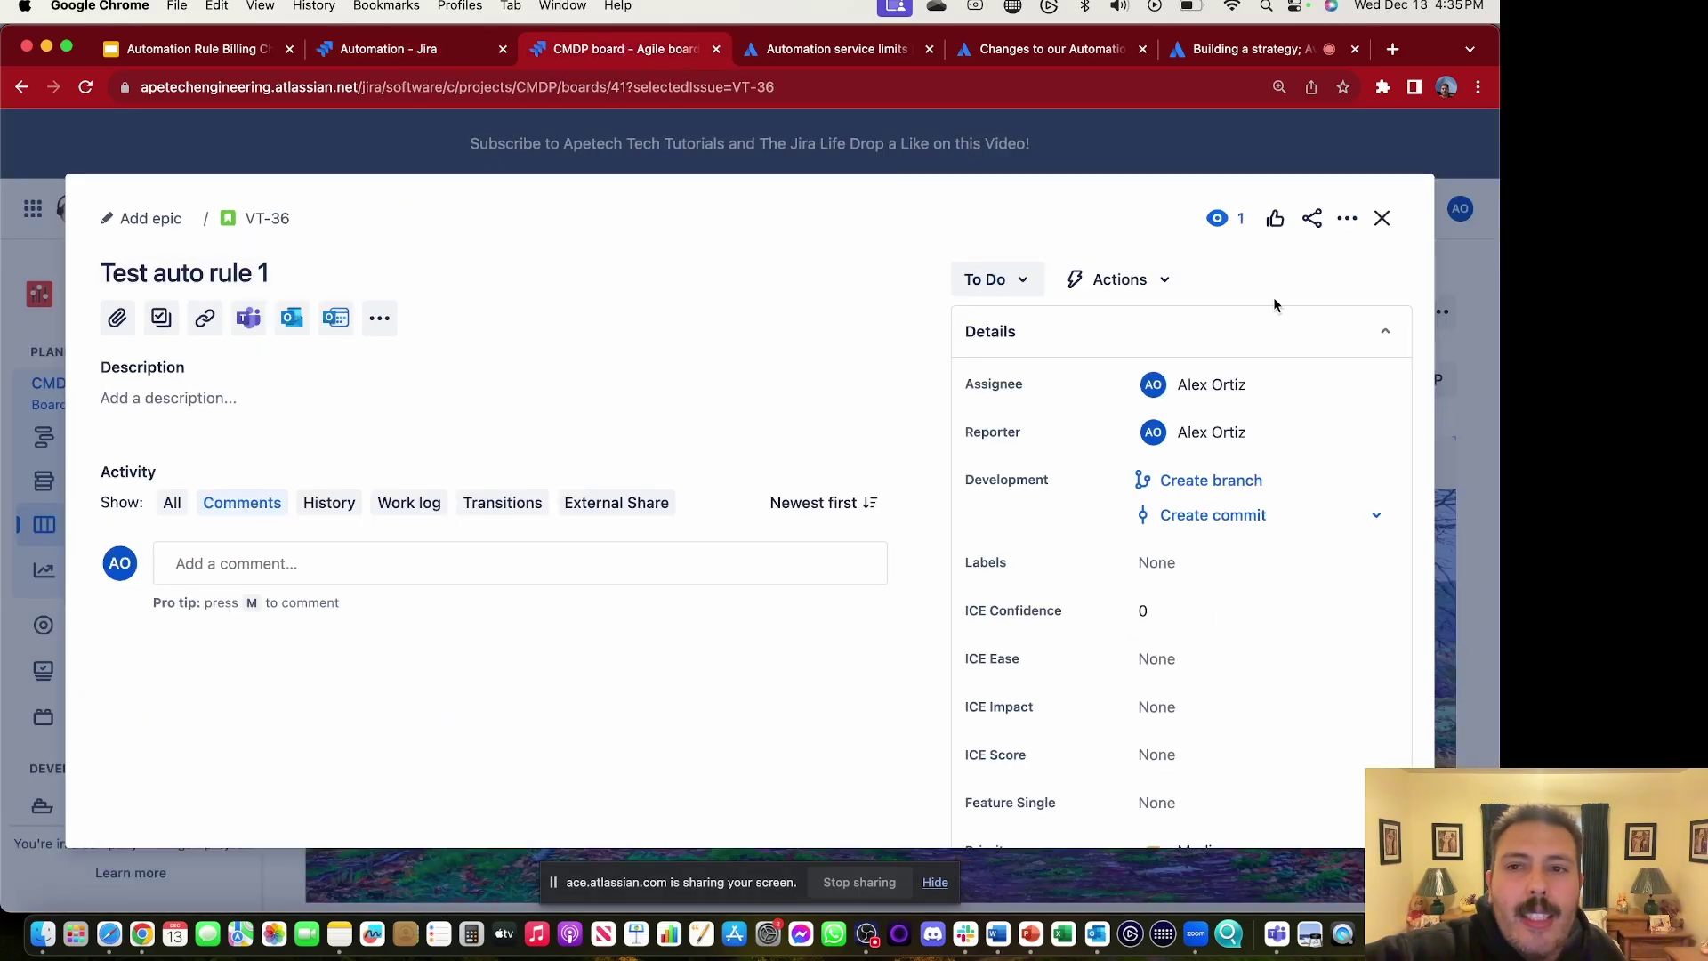
Step: Close the story and open the Demo service project
{"action": "left_click", "coordinate": [1382, 219]}
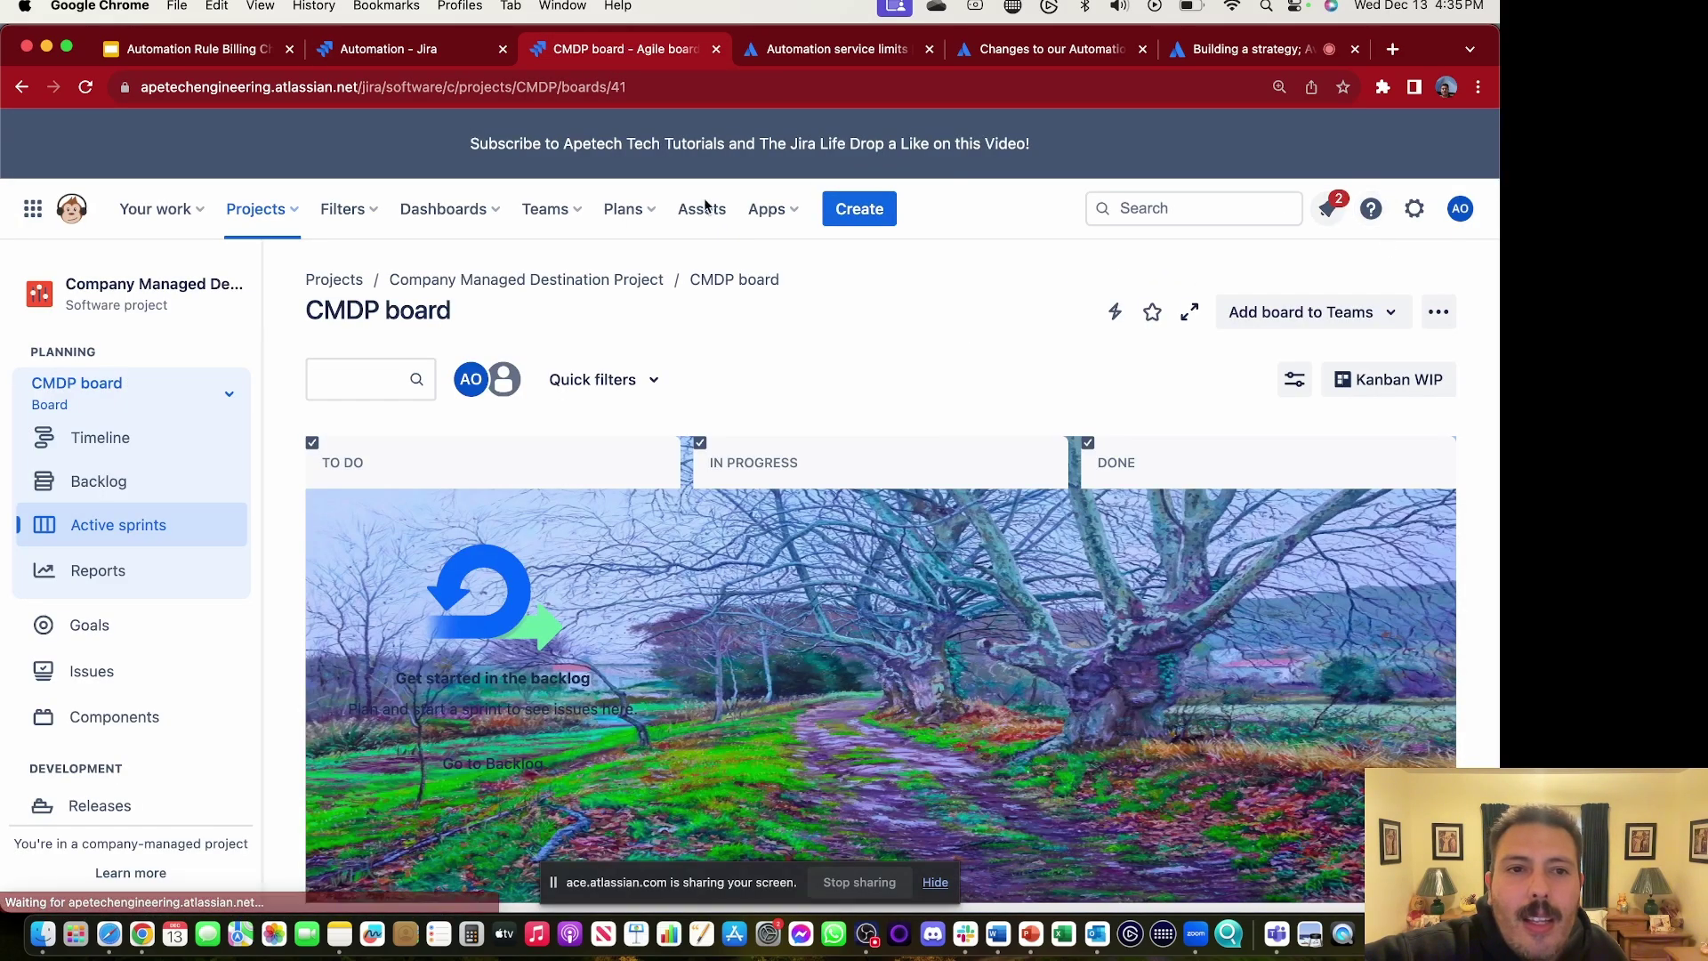
{"action": "left_click", "coordinate": [284, 224]}
{"action": "left_click", "coordinate": [365, 537]}
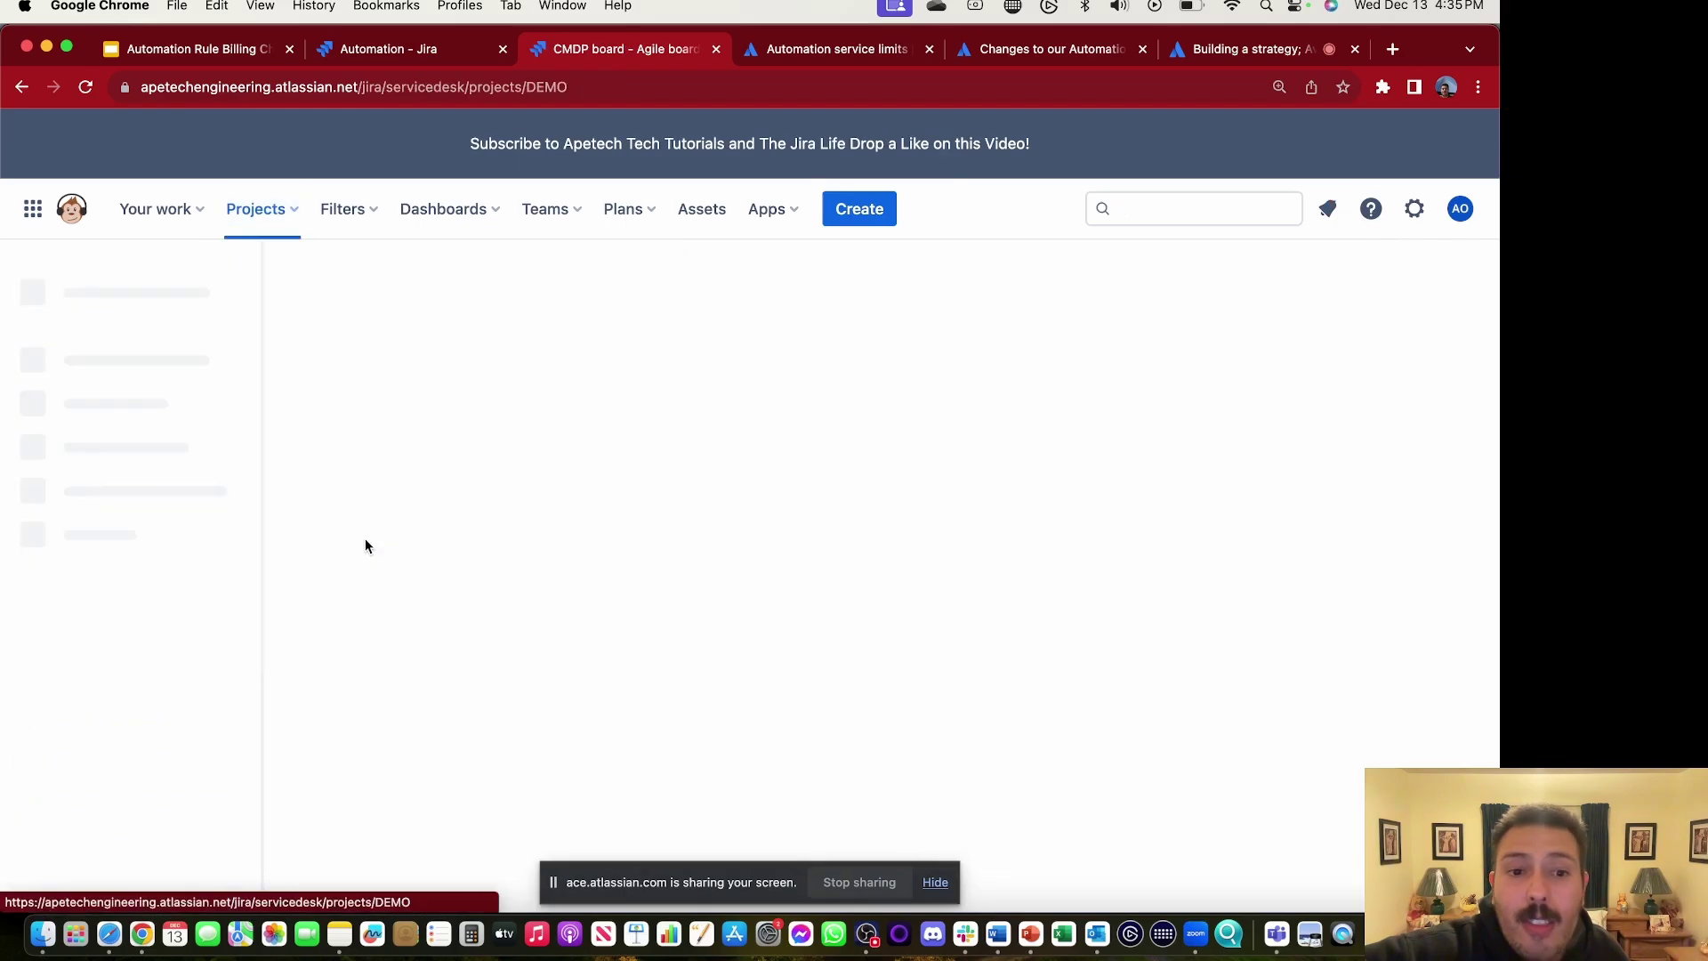
Step: Start a new issue in the Demo service project with the summary "test auto 2" and the details "sflknsdf"
{"action": "left_click", "coordinate": [864, 212]}
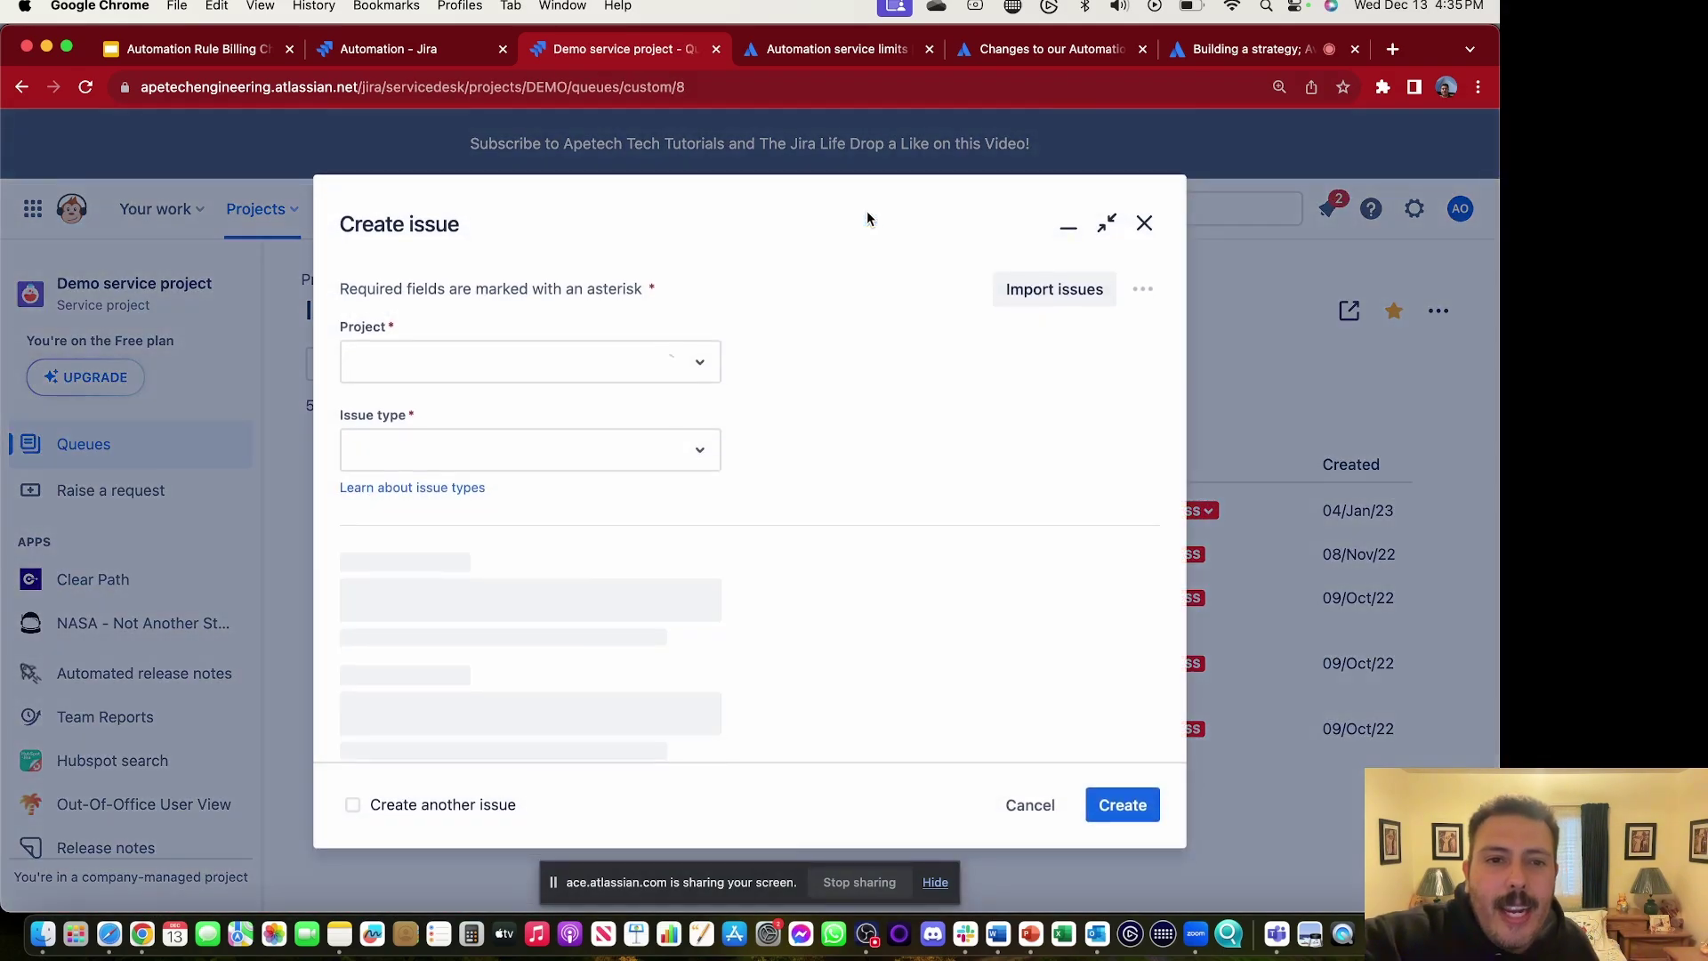
{"action": "scroll", "coordinate": [510, 511], "scroll_direction": "down", "scroll_amount": 5}
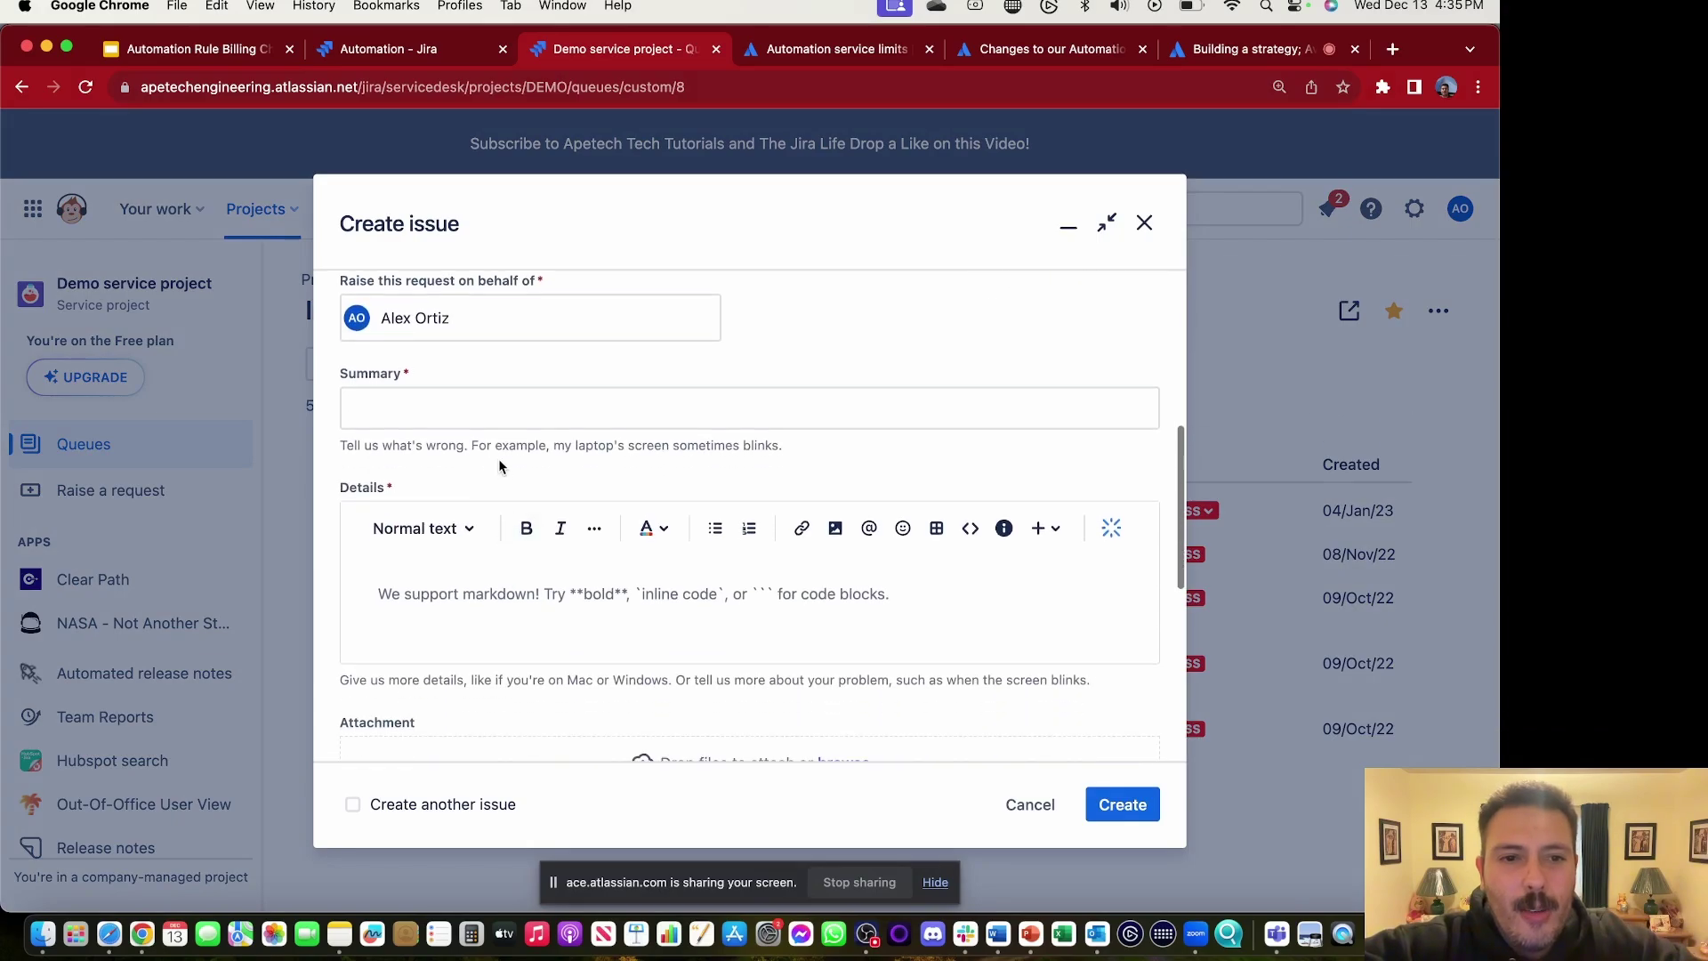
{"action": "left_click", "coordinate": [510, 428]}
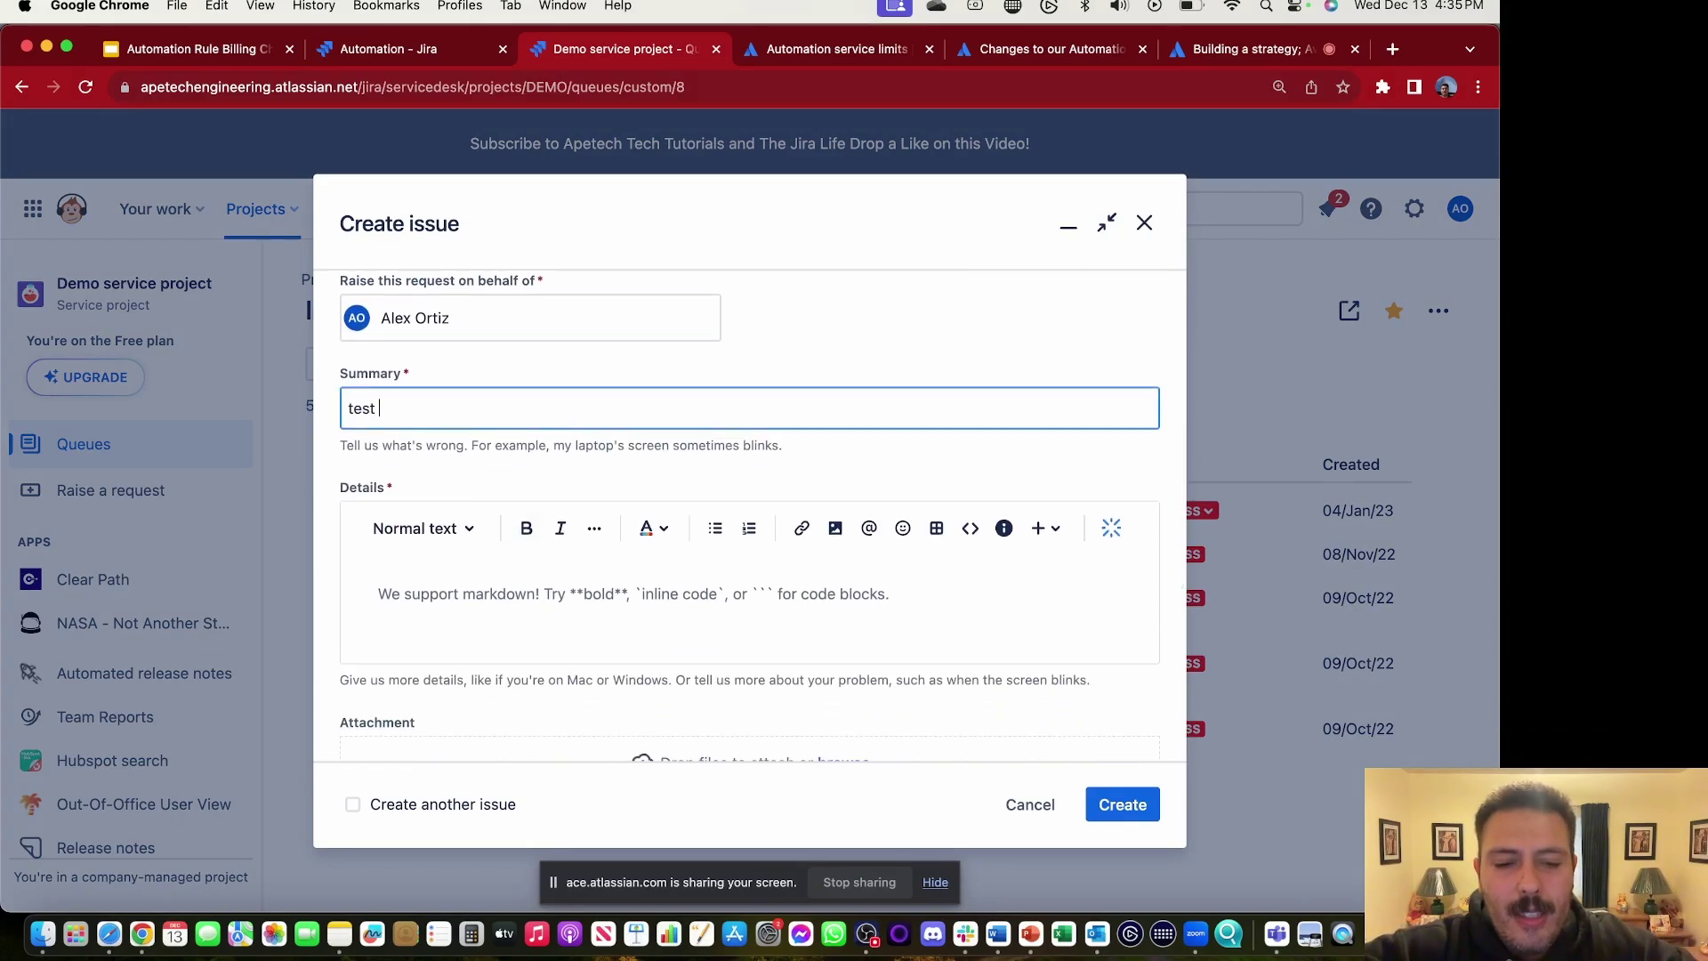
{"action": "type", "text": "test auto "}
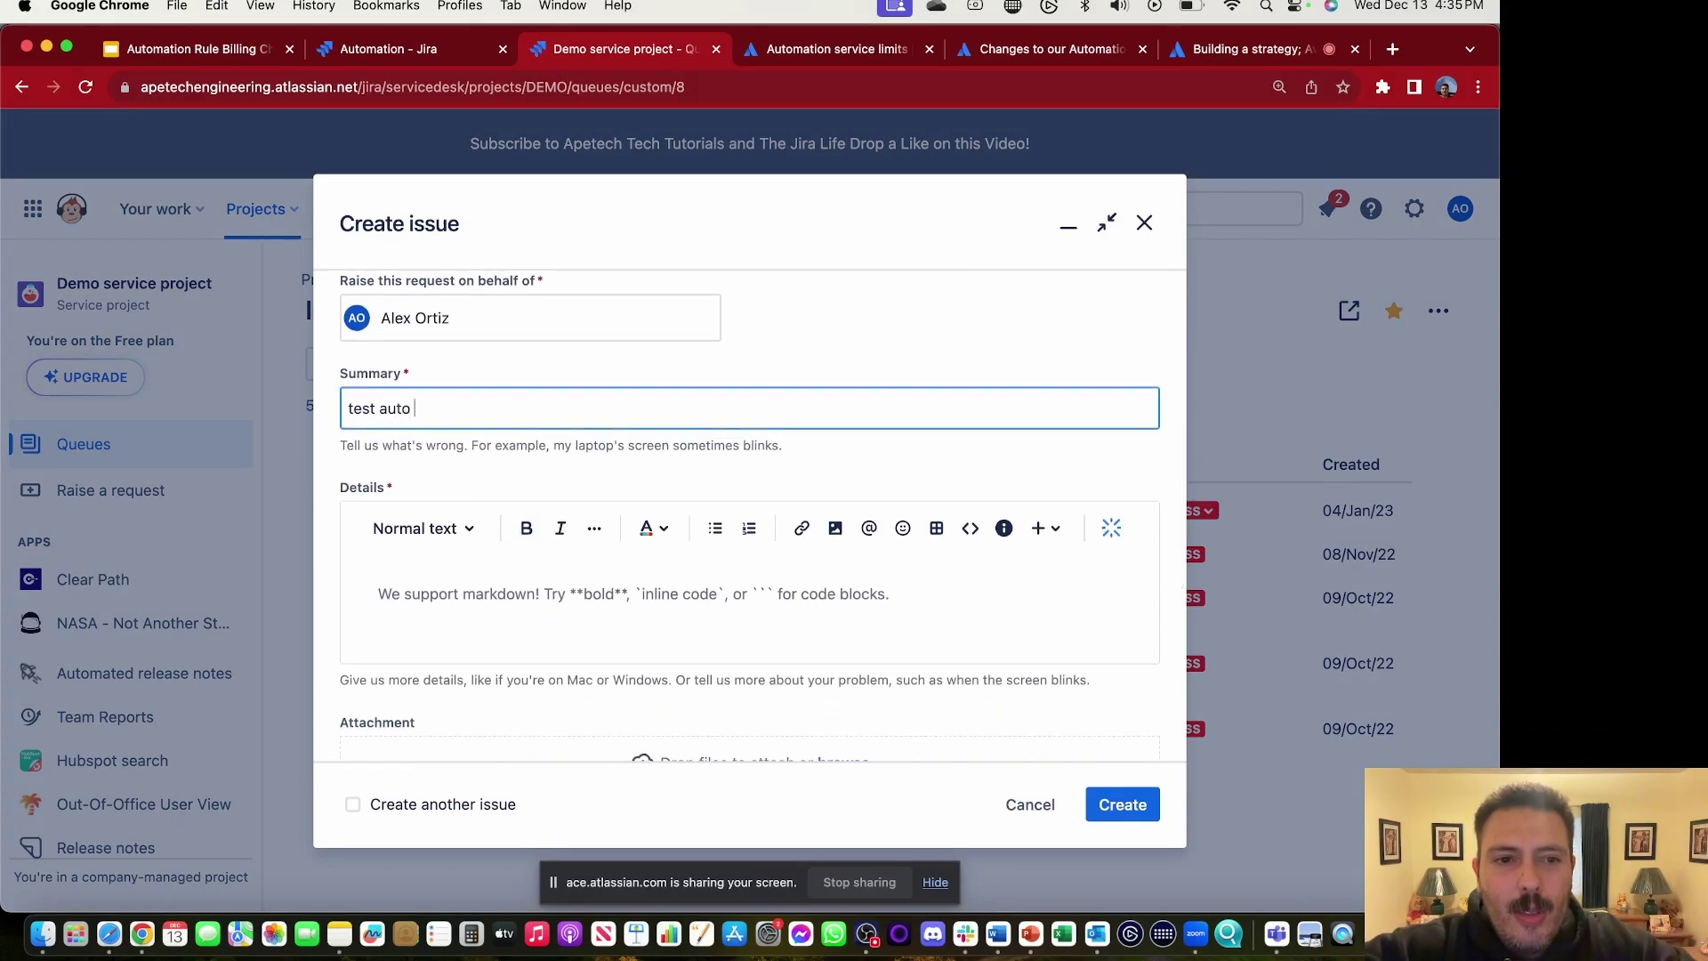
{"action": "type", "text": "2"}
{"action": "left_click", "coordinate": [1101, 798]}
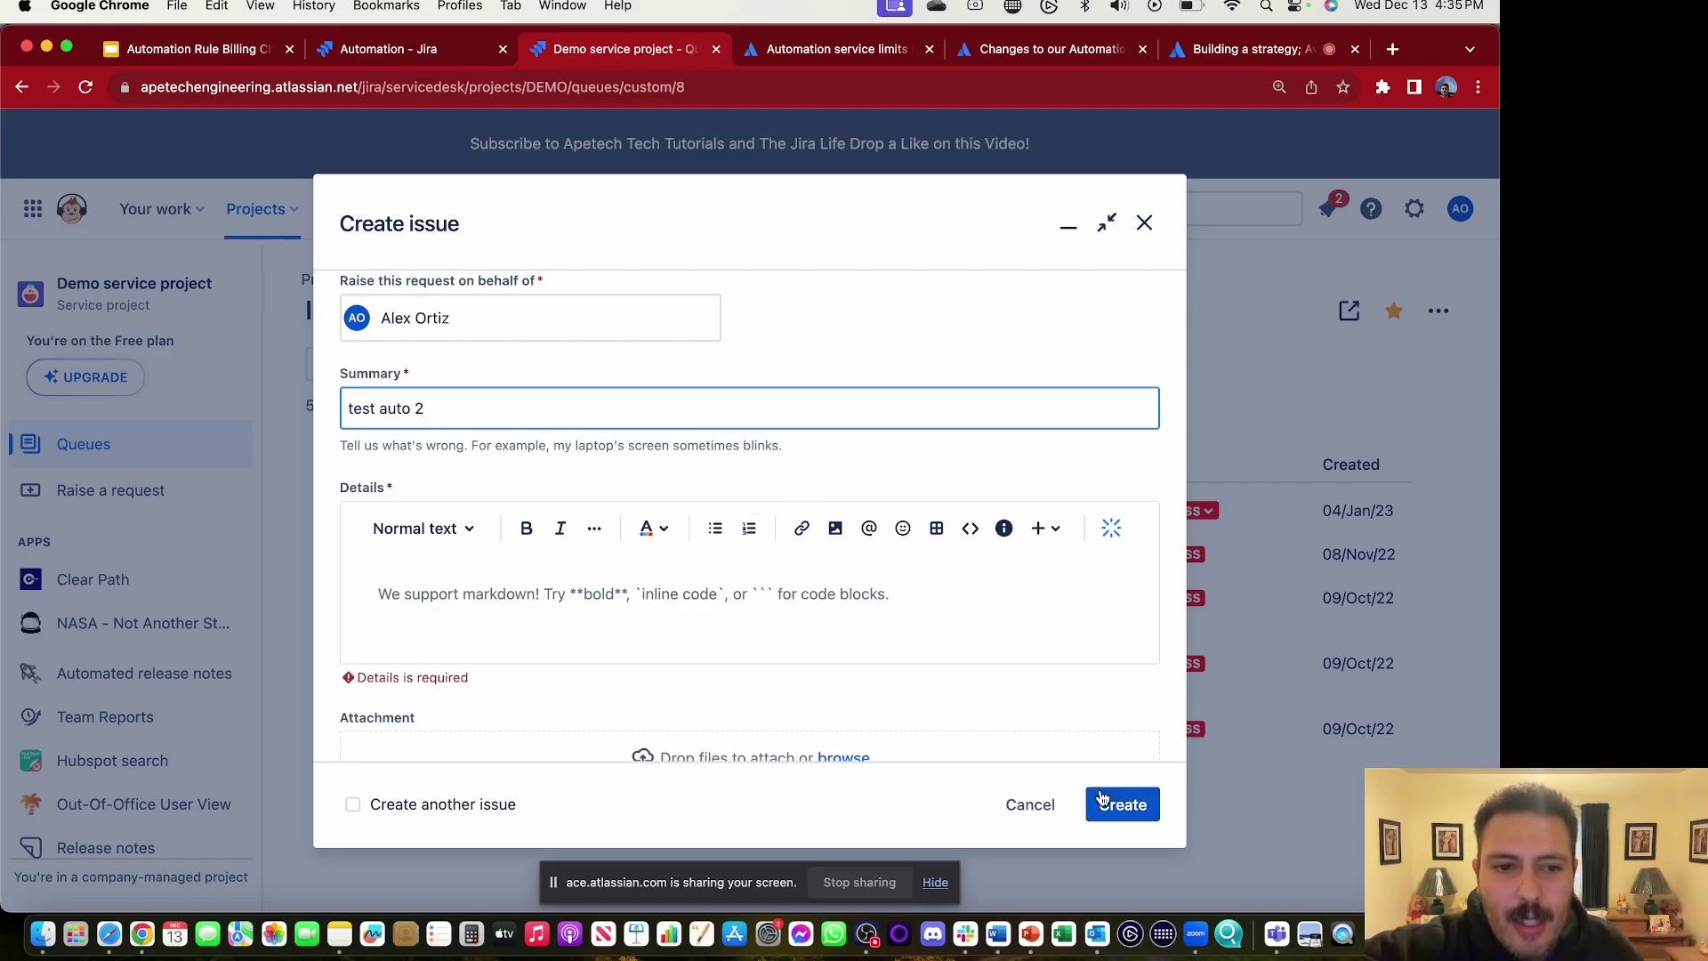
{"action": "left_click", "coordinate": [686, 619]}
{"action": "type", "text": "sflknsdf"}
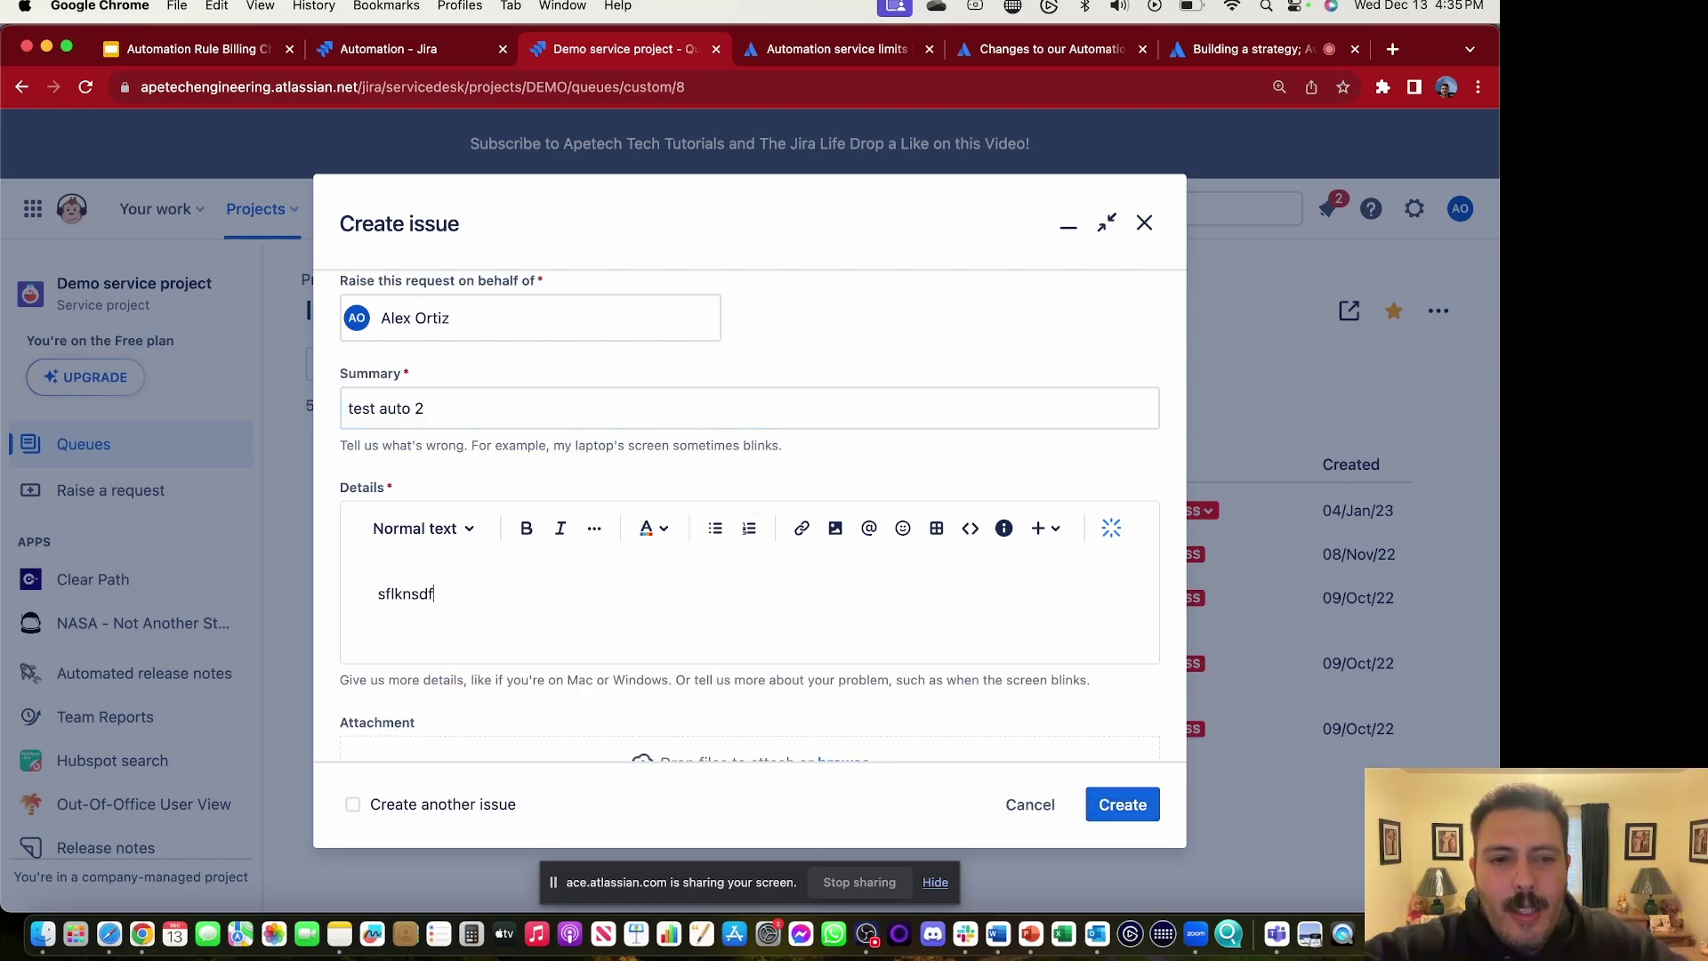
{"action": "left_click", "coordinate": [1122, 803]}
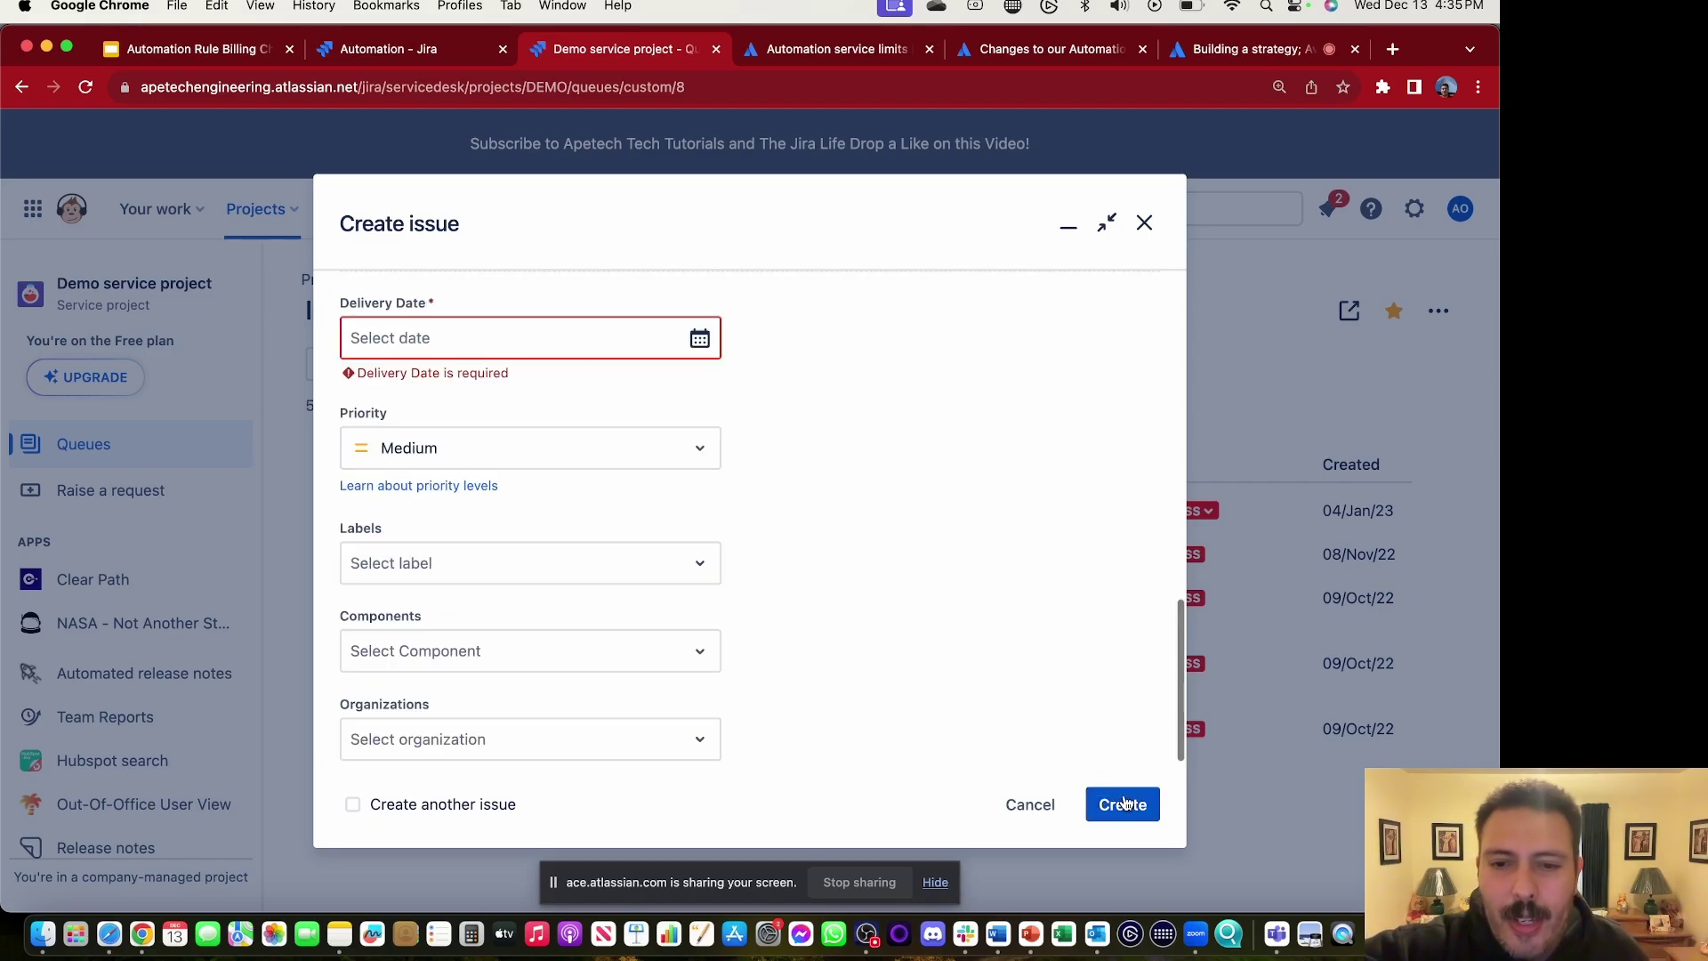
Step: Set the issue's delivery date to 12/21/2023 and create the issue
{"action": "left_click", "coordinate": [633, 345]}
{"action": "left_click", "coordinate": [567, 587]}
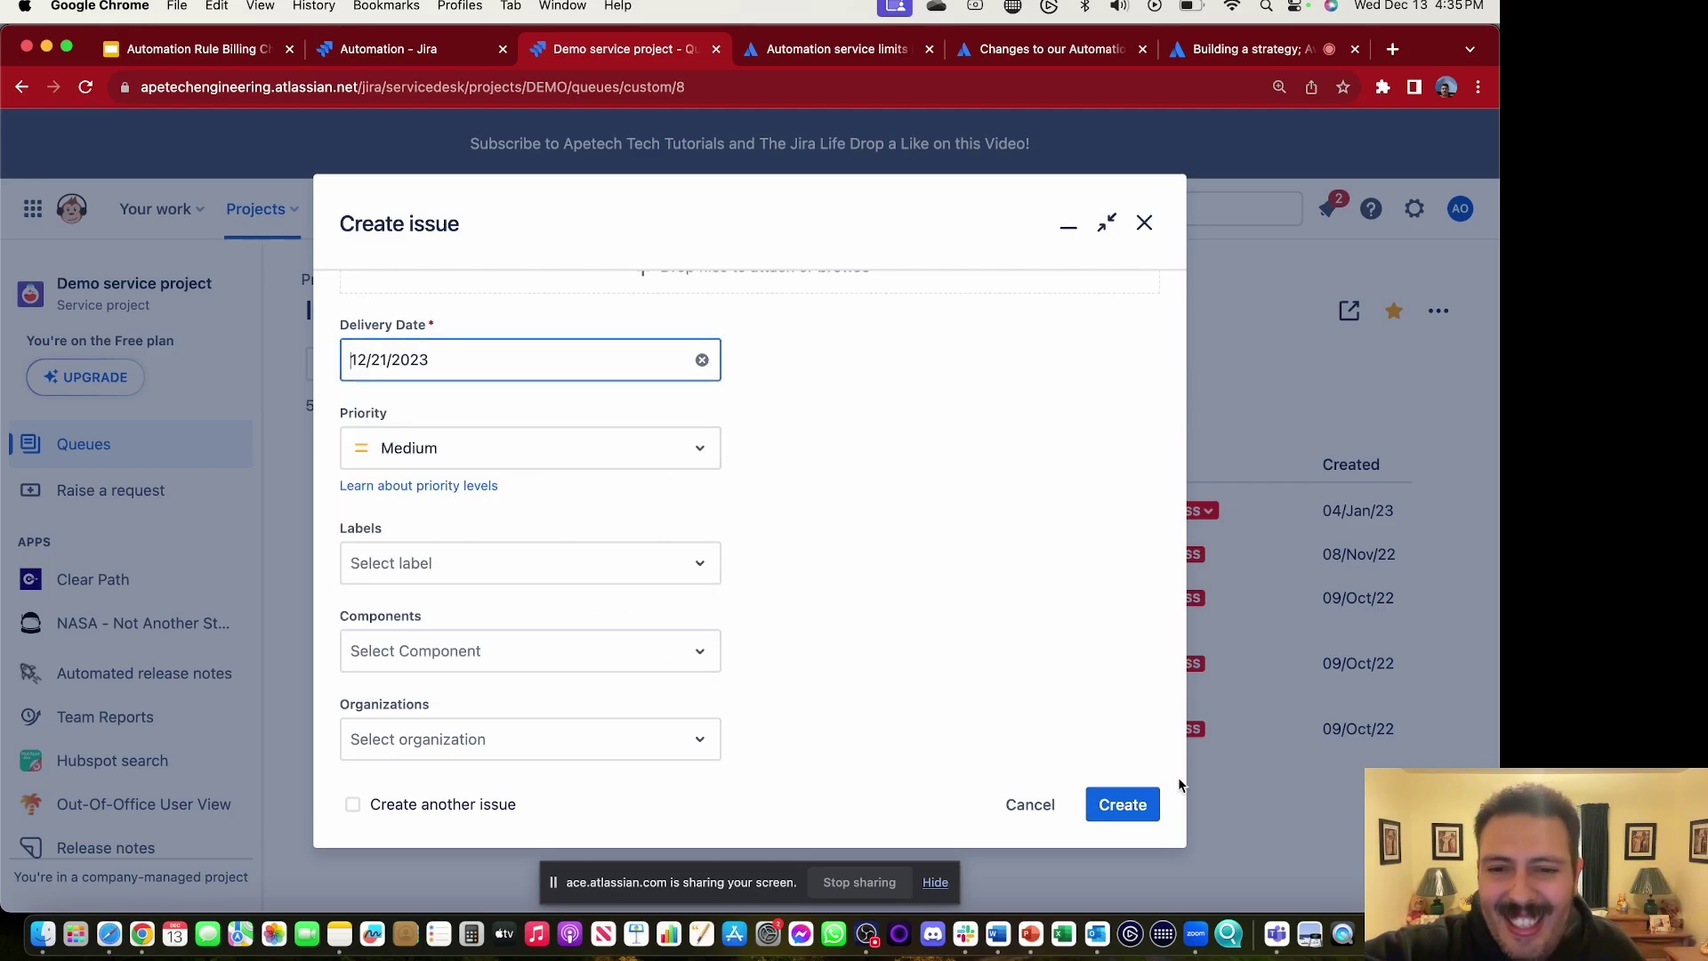
{"action": "left_click", "coordinate": [1123, 804]}
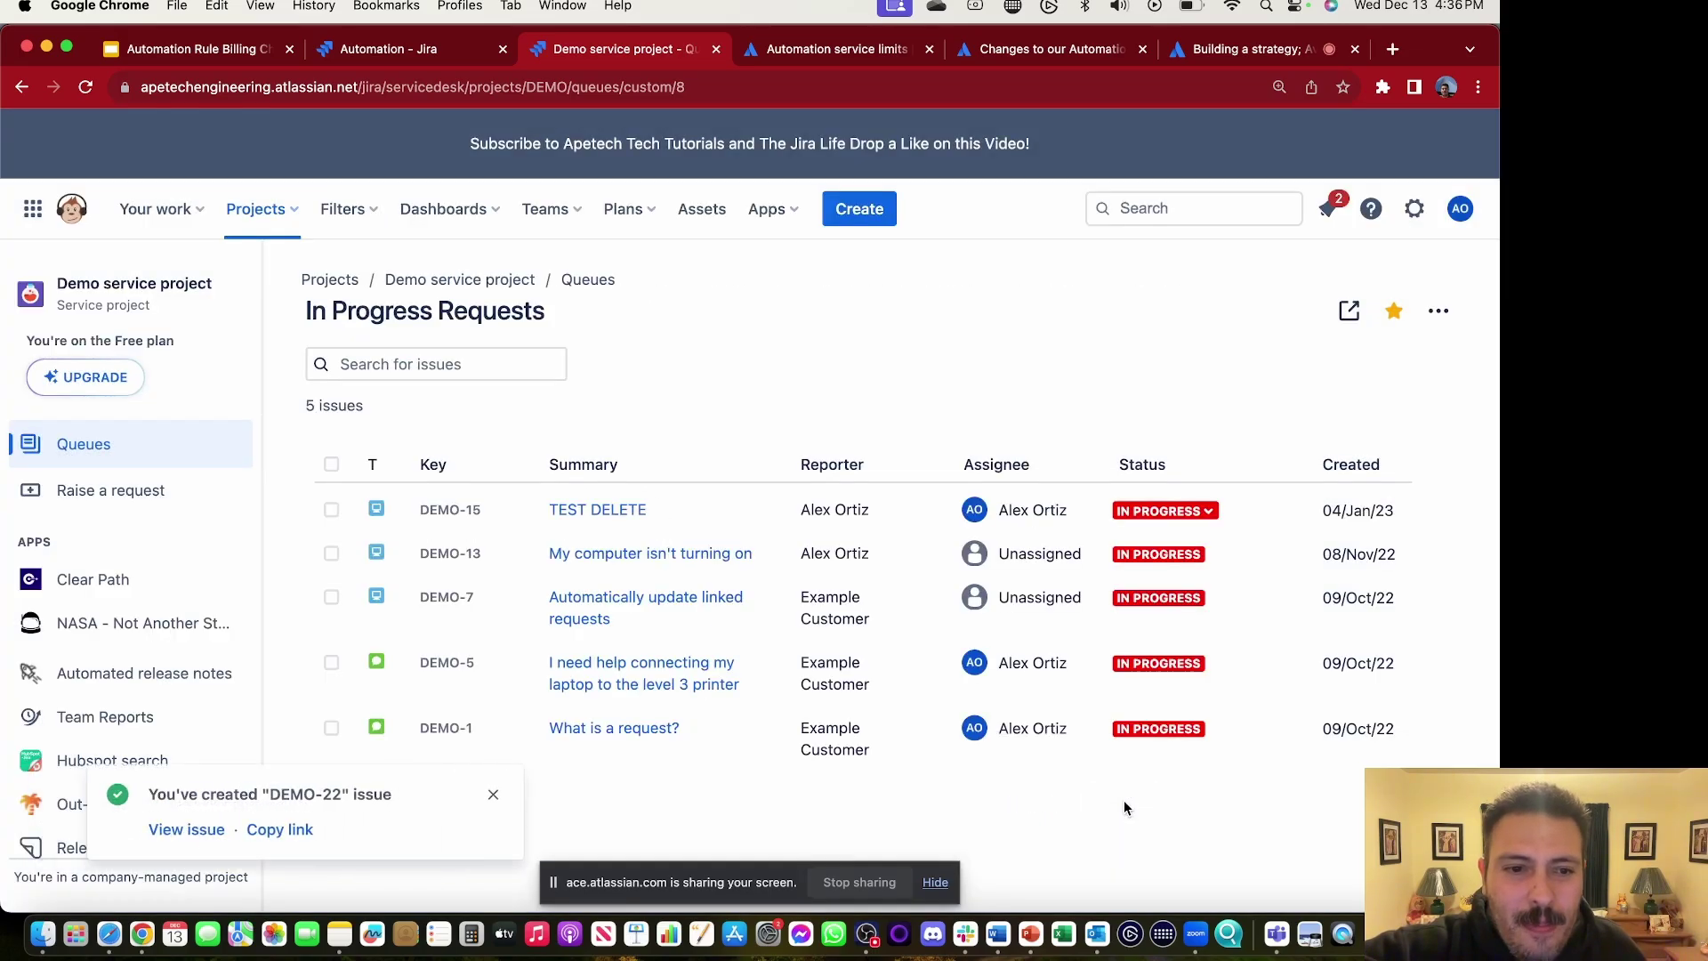
Step: Check the new service issue's assignee, and refresh the Auto Assign Issue rule's audit log to review its runs
{"action": "left_click_drag", "start_coordinate": [276, 793], "coordinate": [320, 792]}
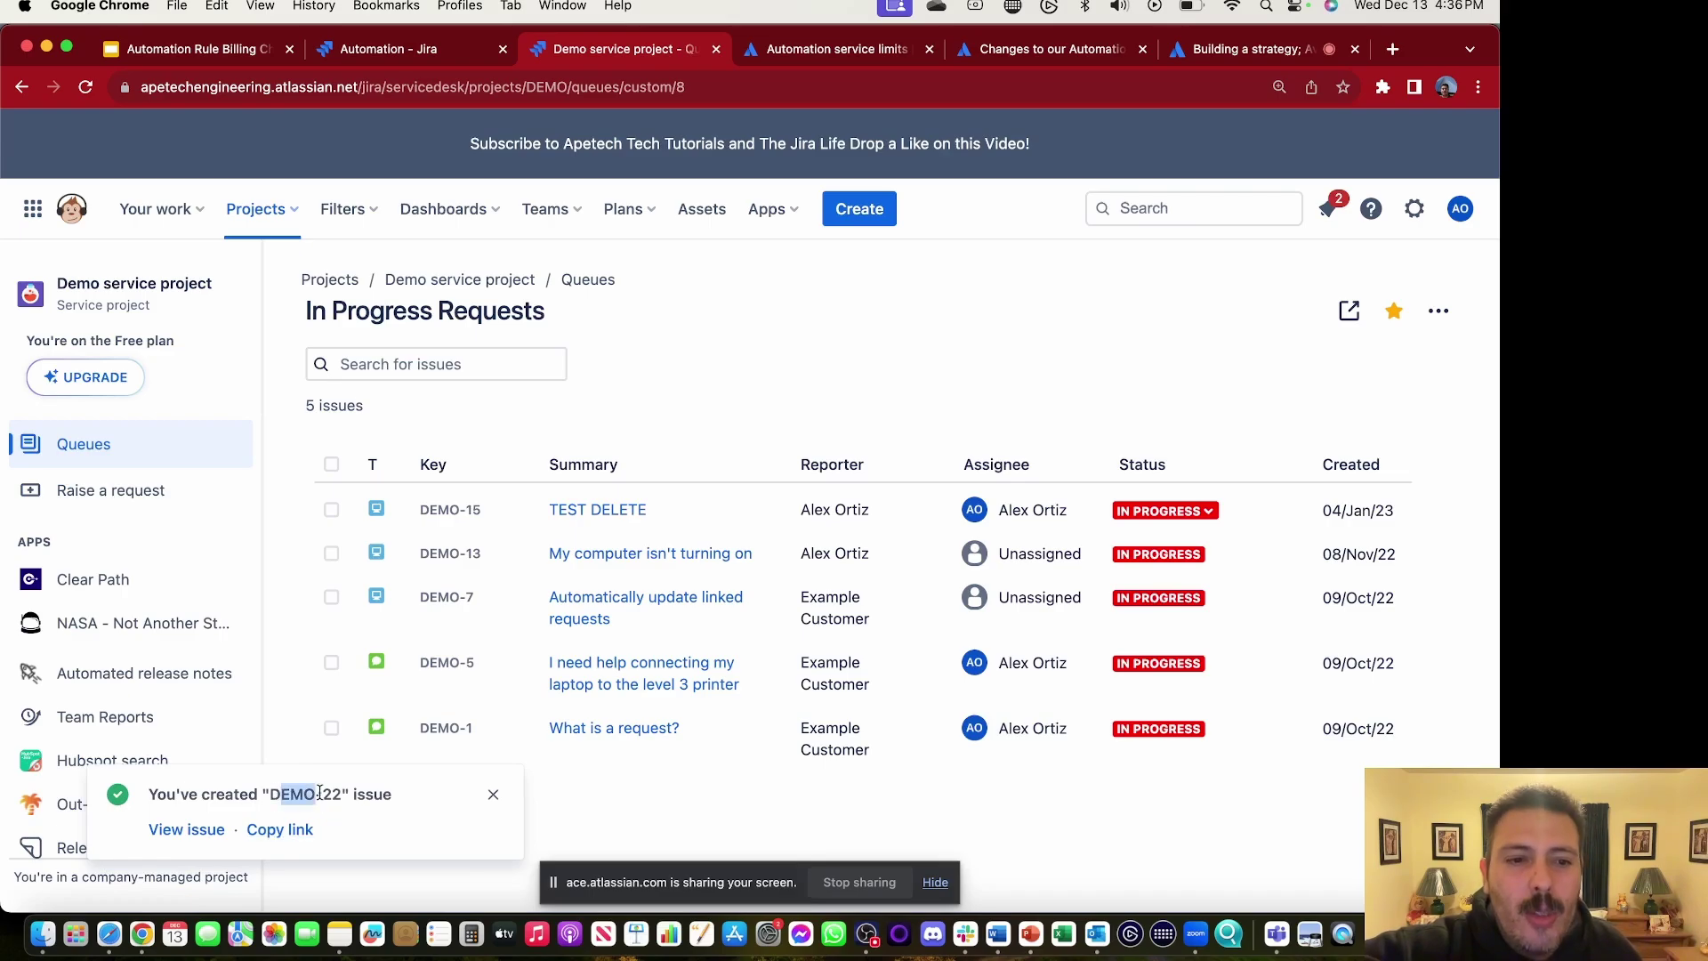
{"action": "left_click", "coordinate": [182, 841]}
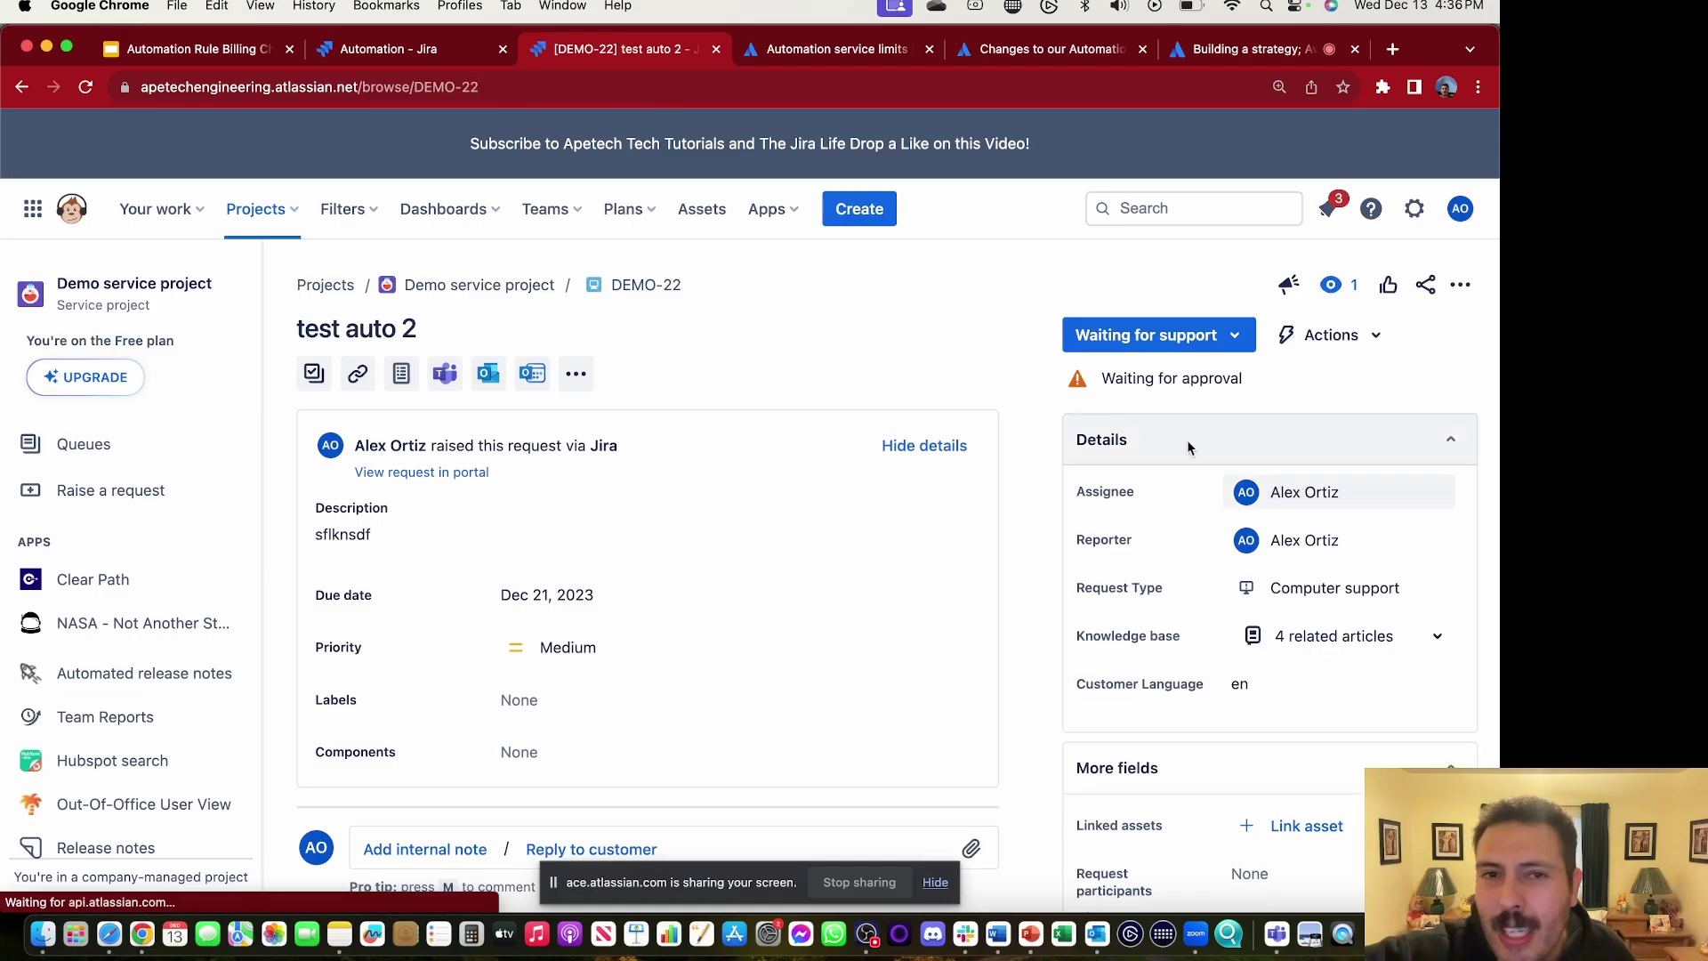
{"action": "left_click", "coordinate": [413, 55]}
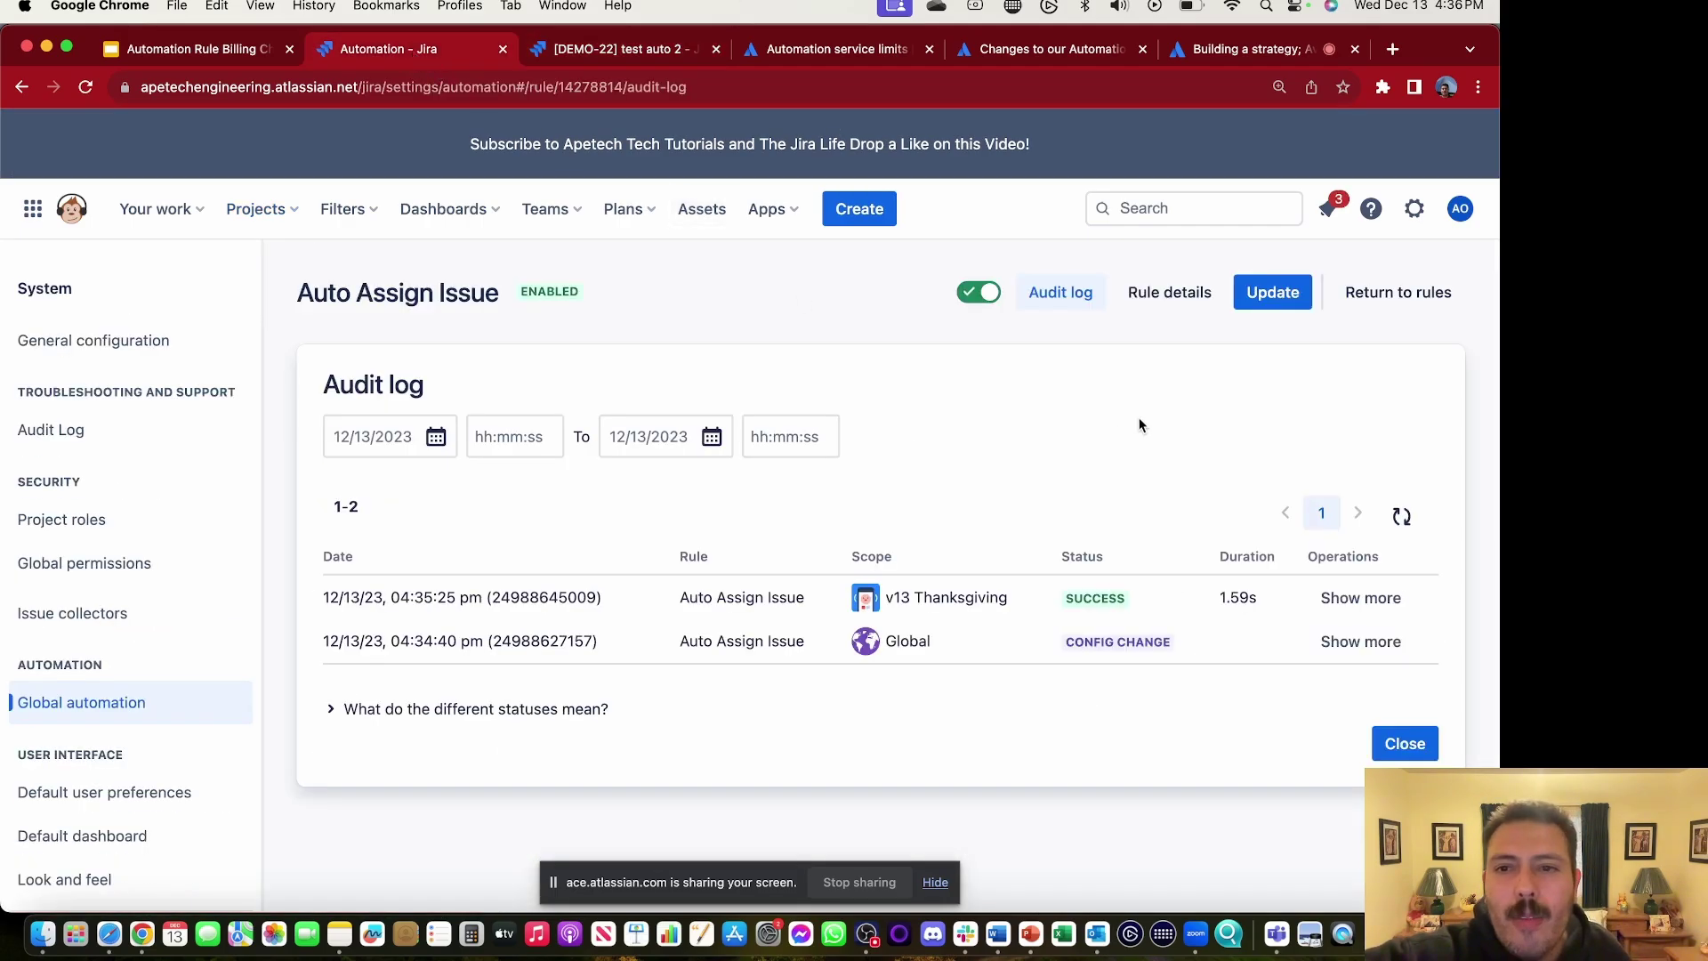
{"action": "left_click", "coordinate": [1402, 516]}
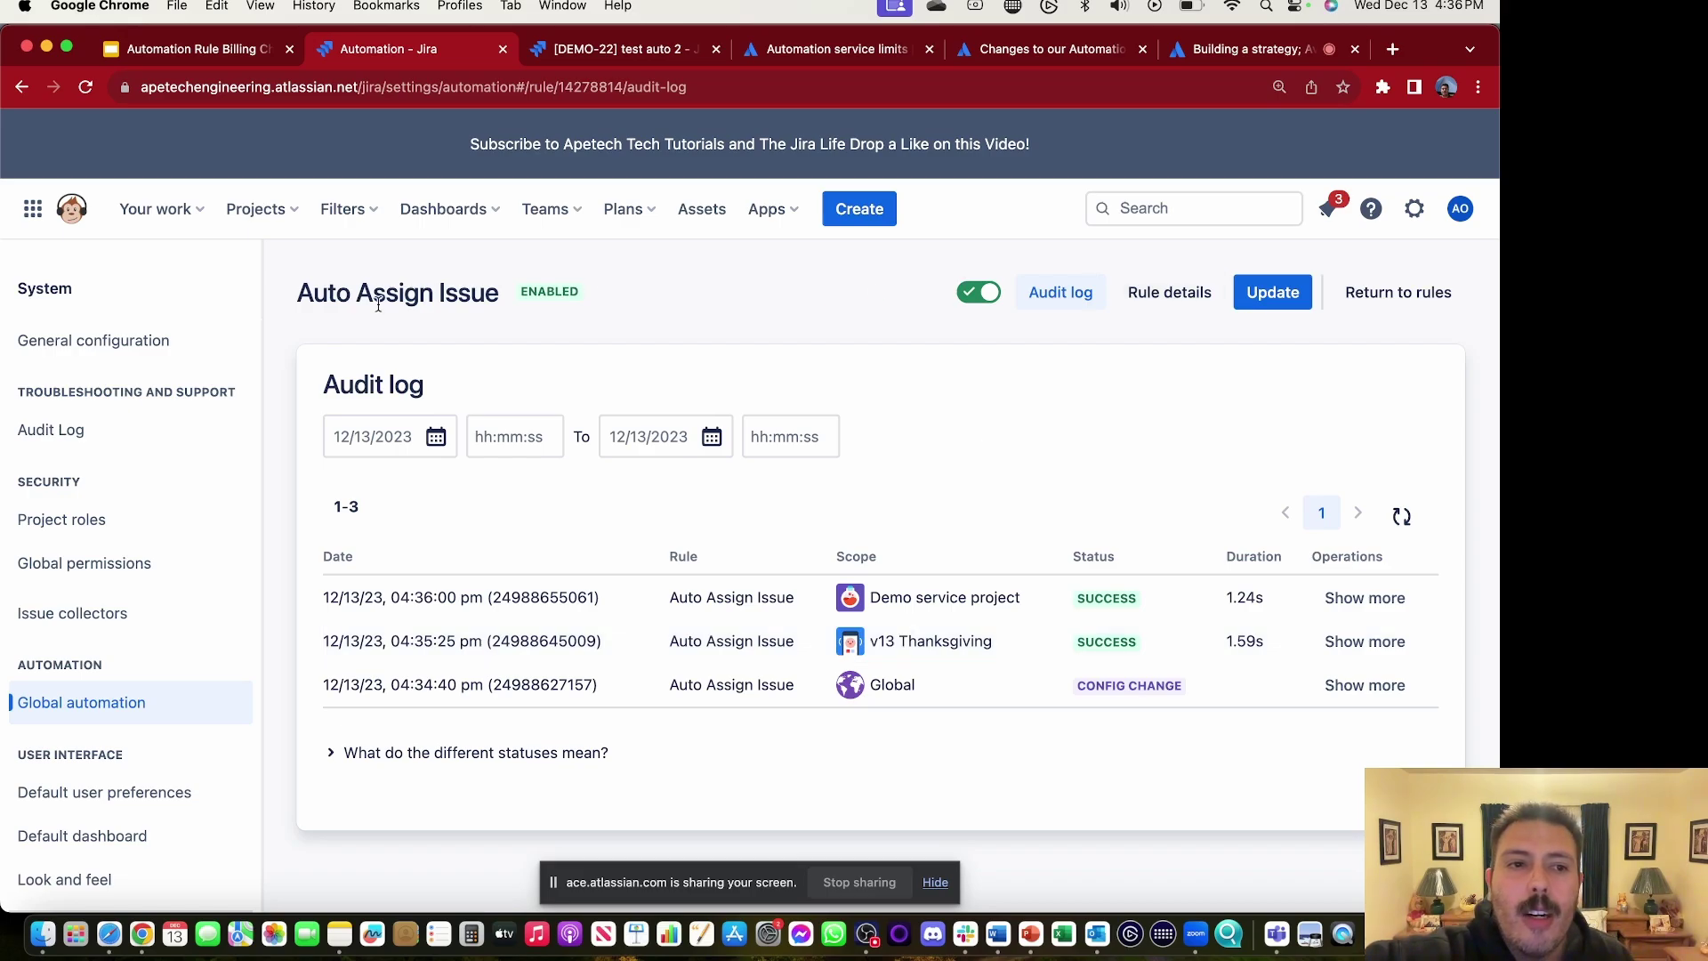
Step: Reload the global automation usage page and compare each product's remaining rule runs with the project type of the "test auto 2" issue
{"action": "left_click", "coordinate": [102, 699]}
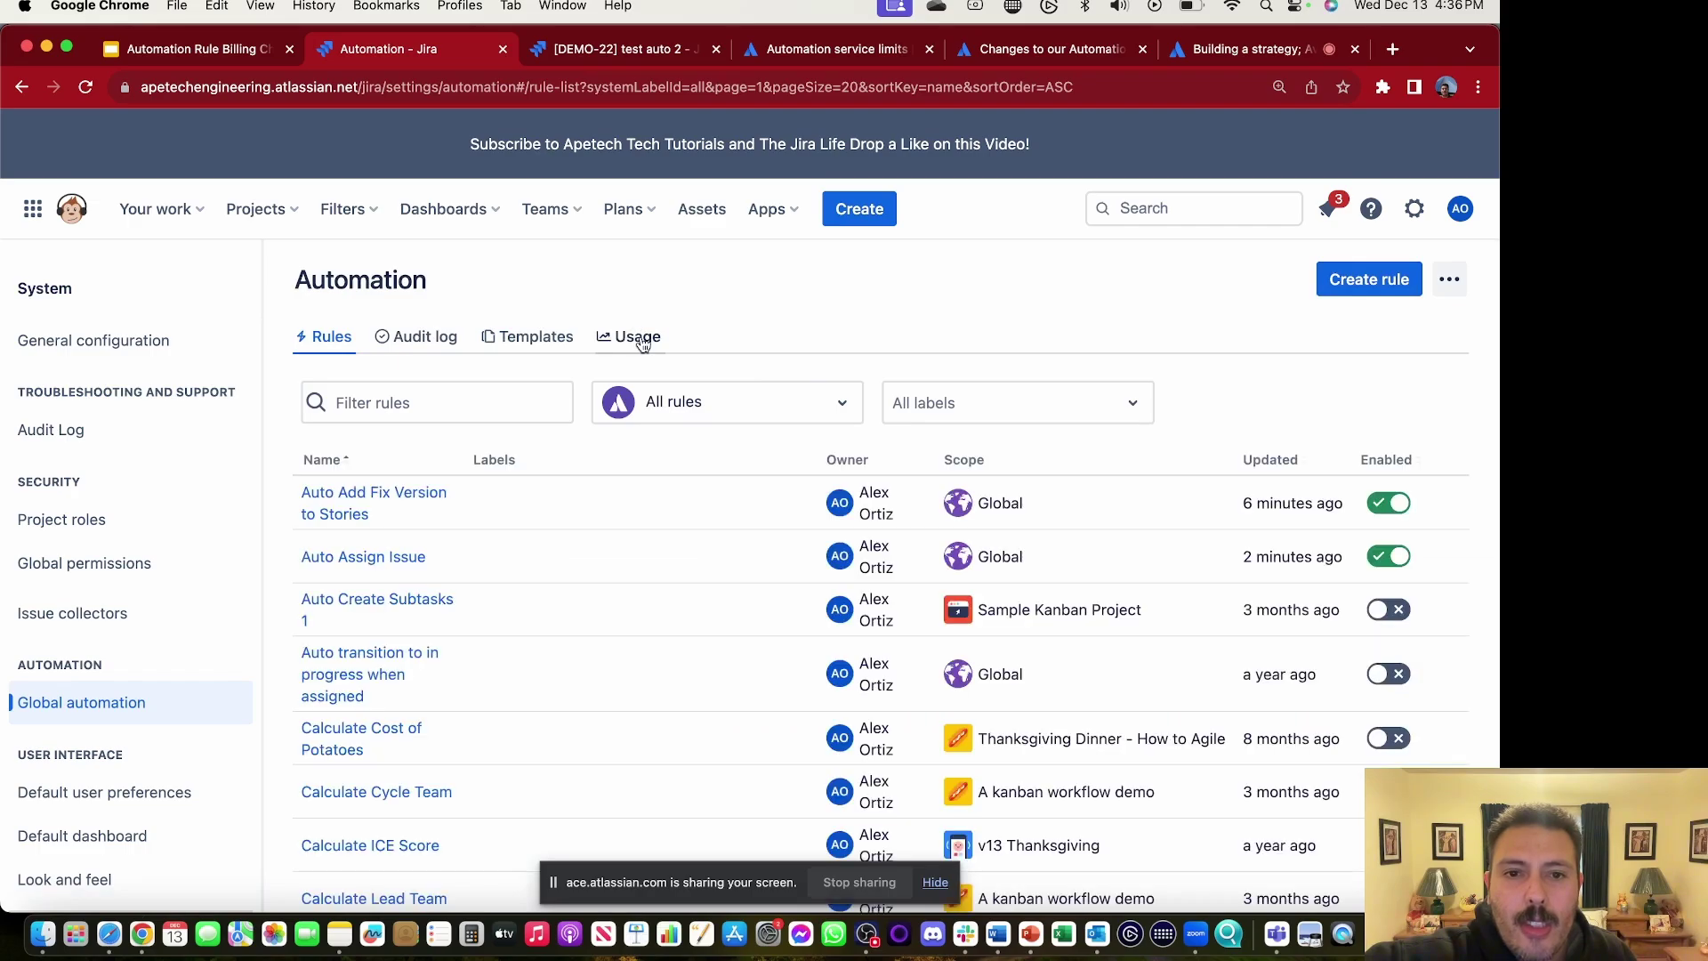
{"action": "left_click", "coordinate": [641, 339]}
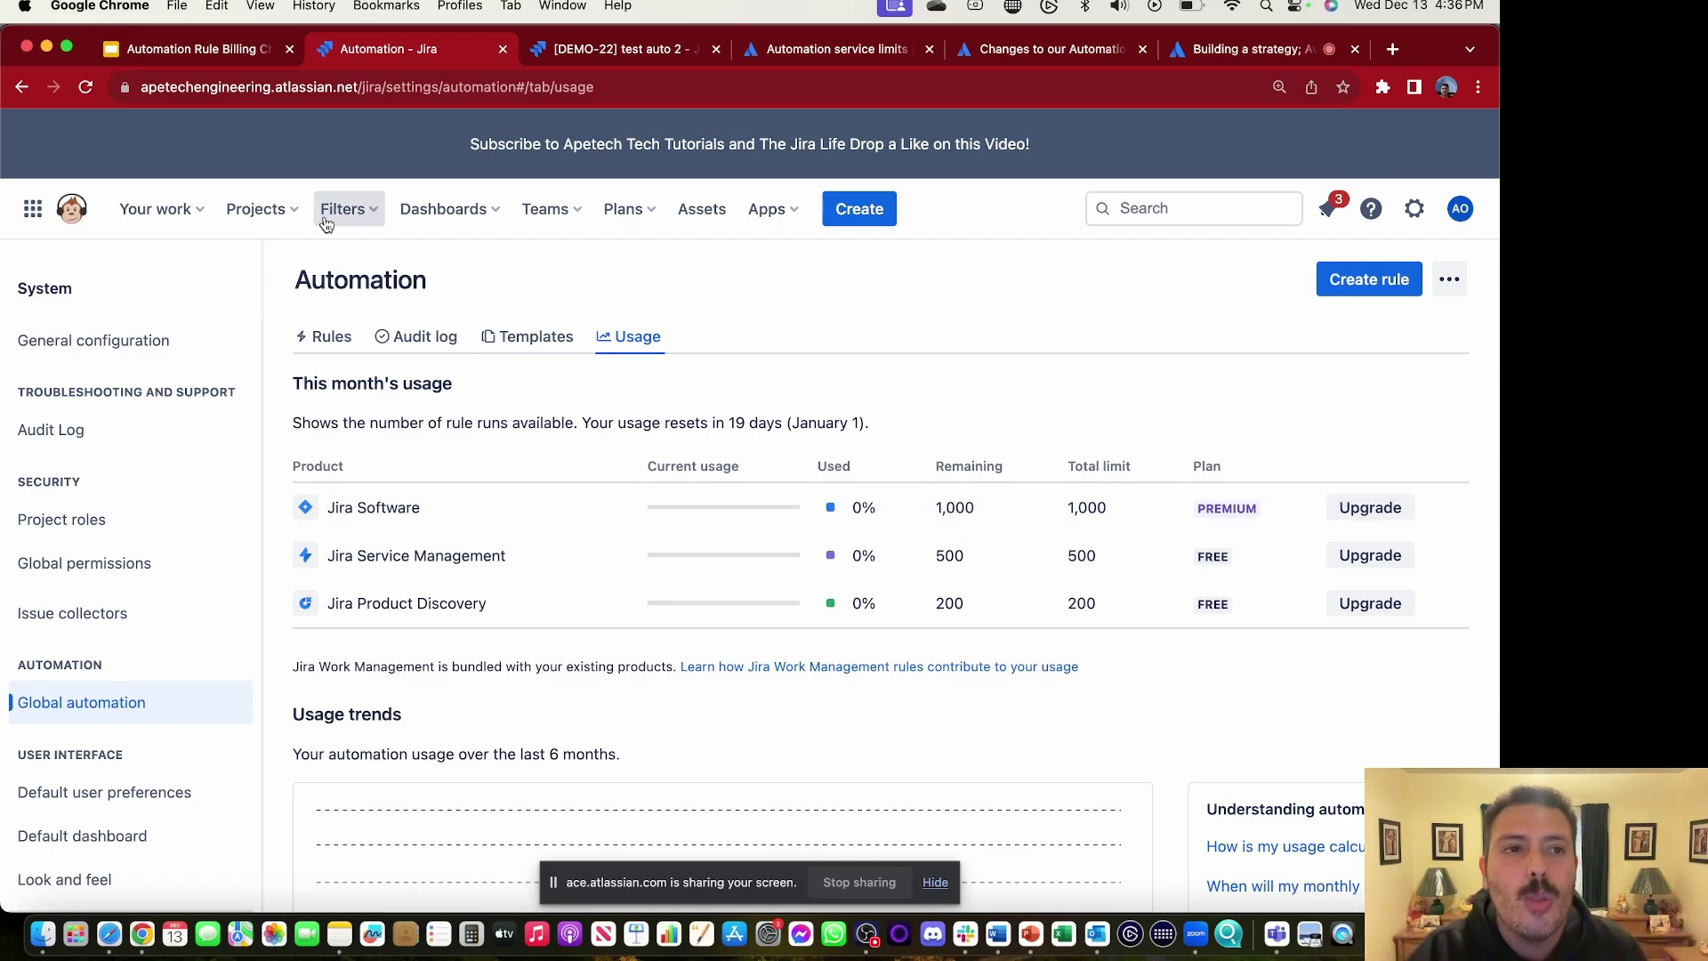
{"action": "left_click", "coordinate": [89, 91]}
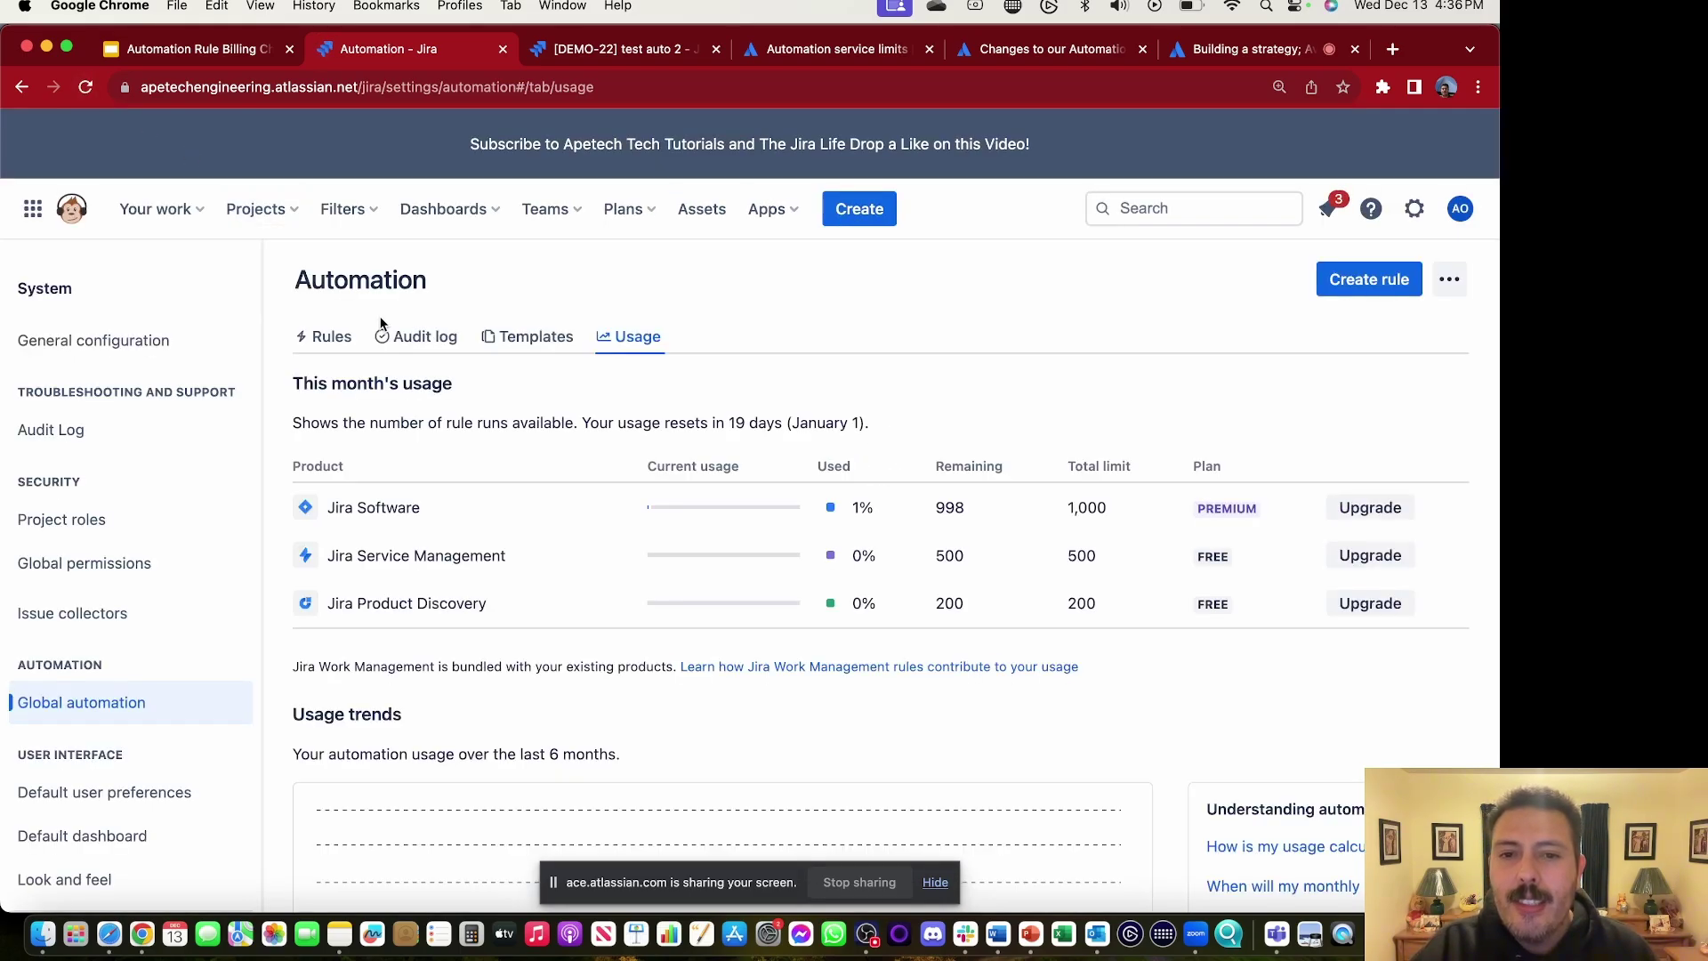
{"action": "double_click", "coordinate": [940, 506]}
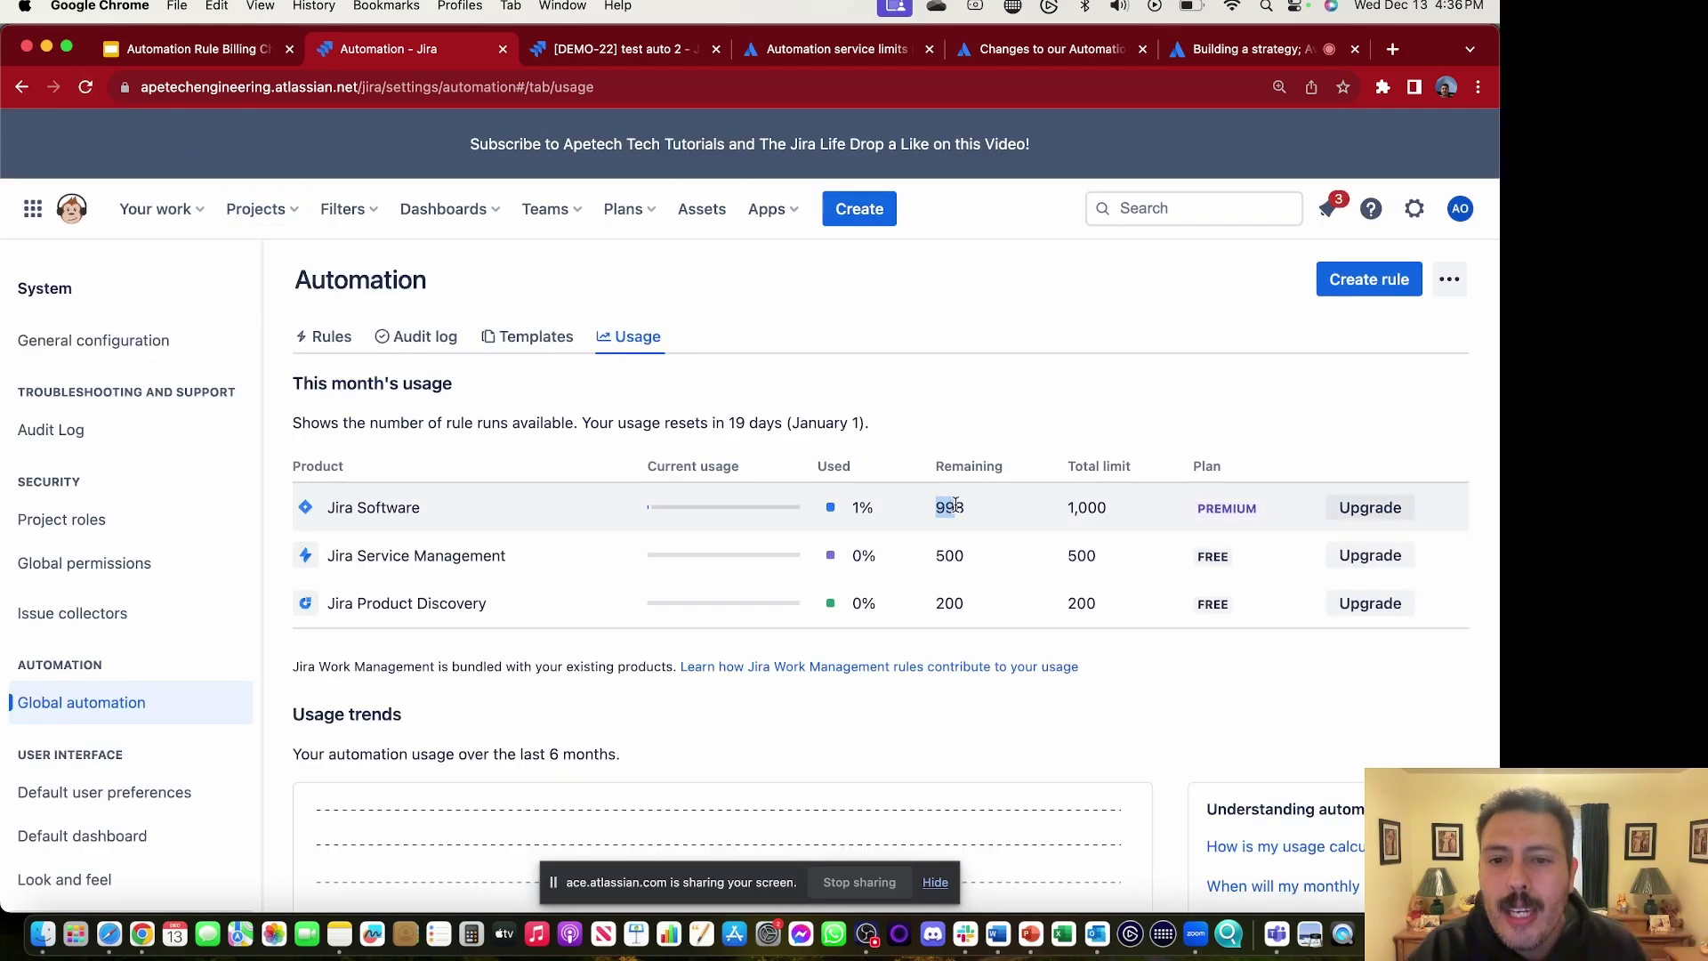
{"action": "left_click", "coordinate": [956, 505]}
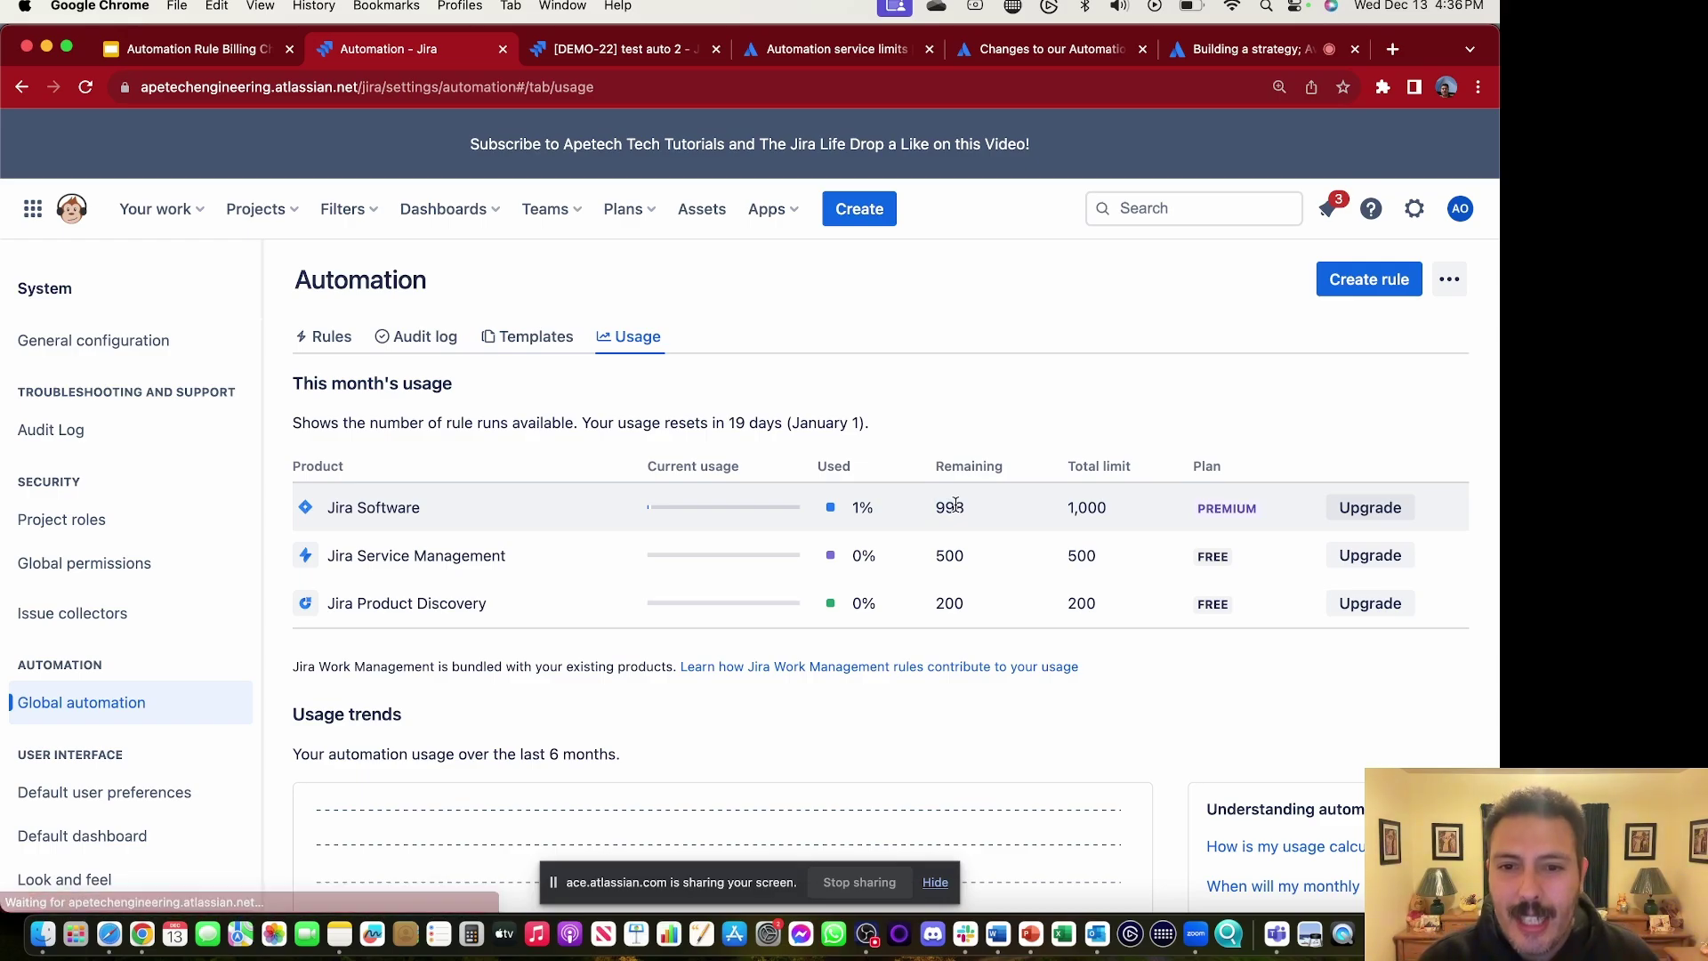
{"action": "left_click", "coordinate": [589, 45]}
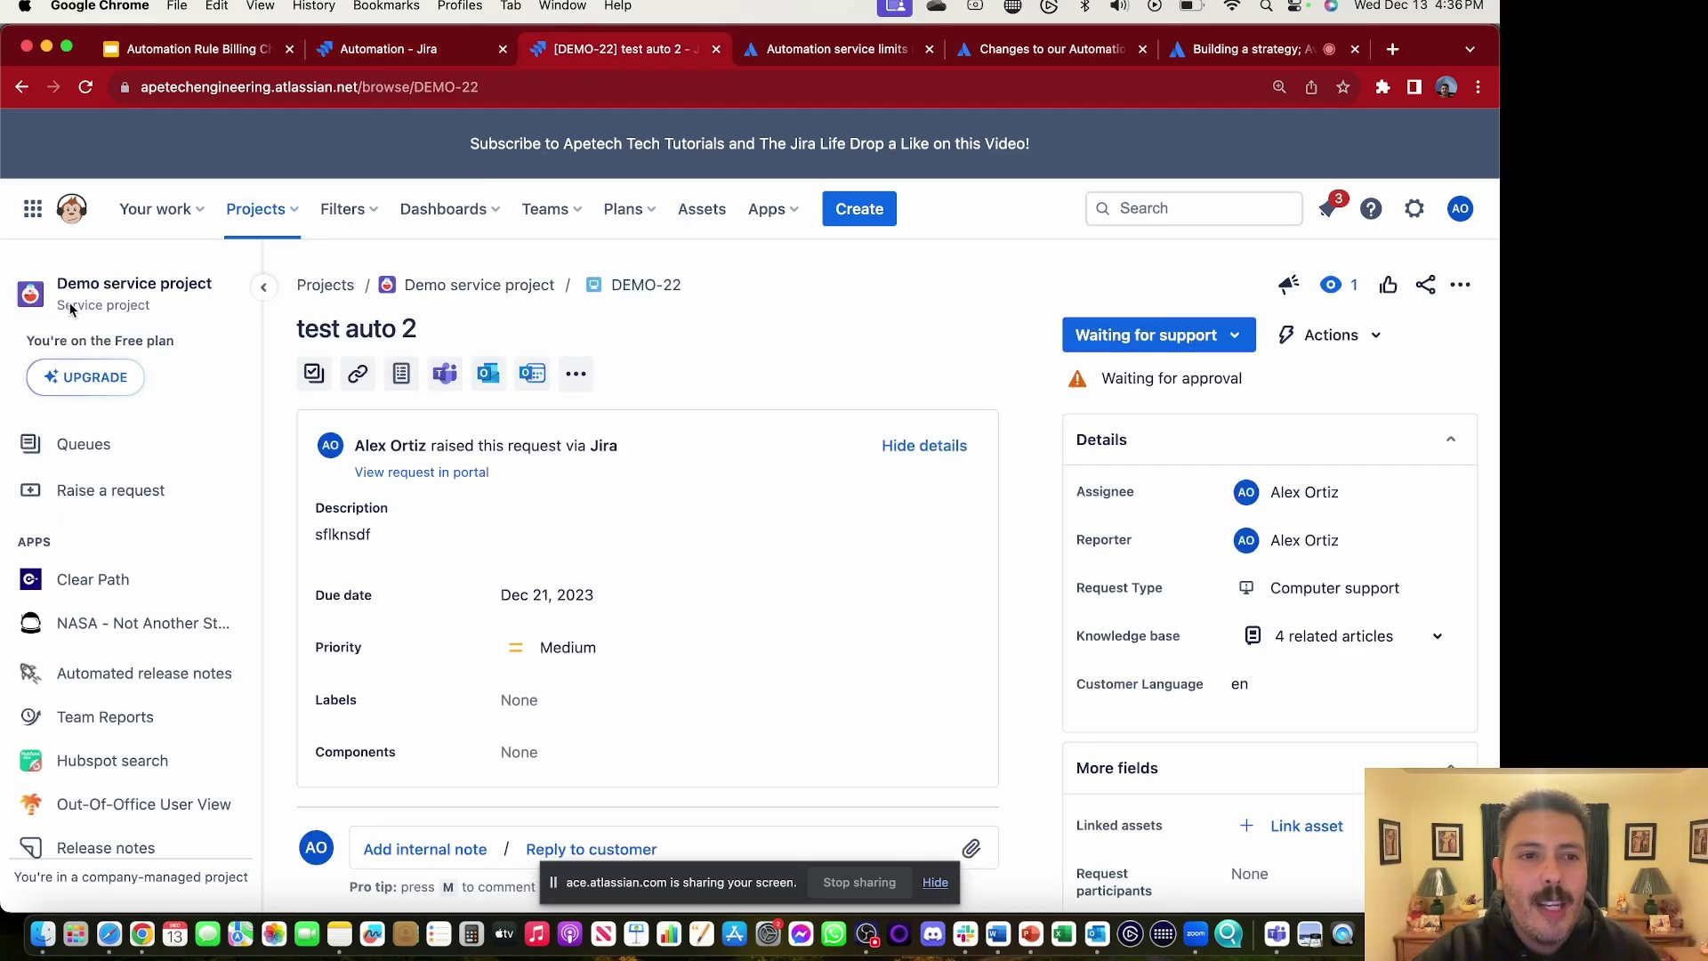
{"action": "key", "text": "ctrl+shift+Tab"}
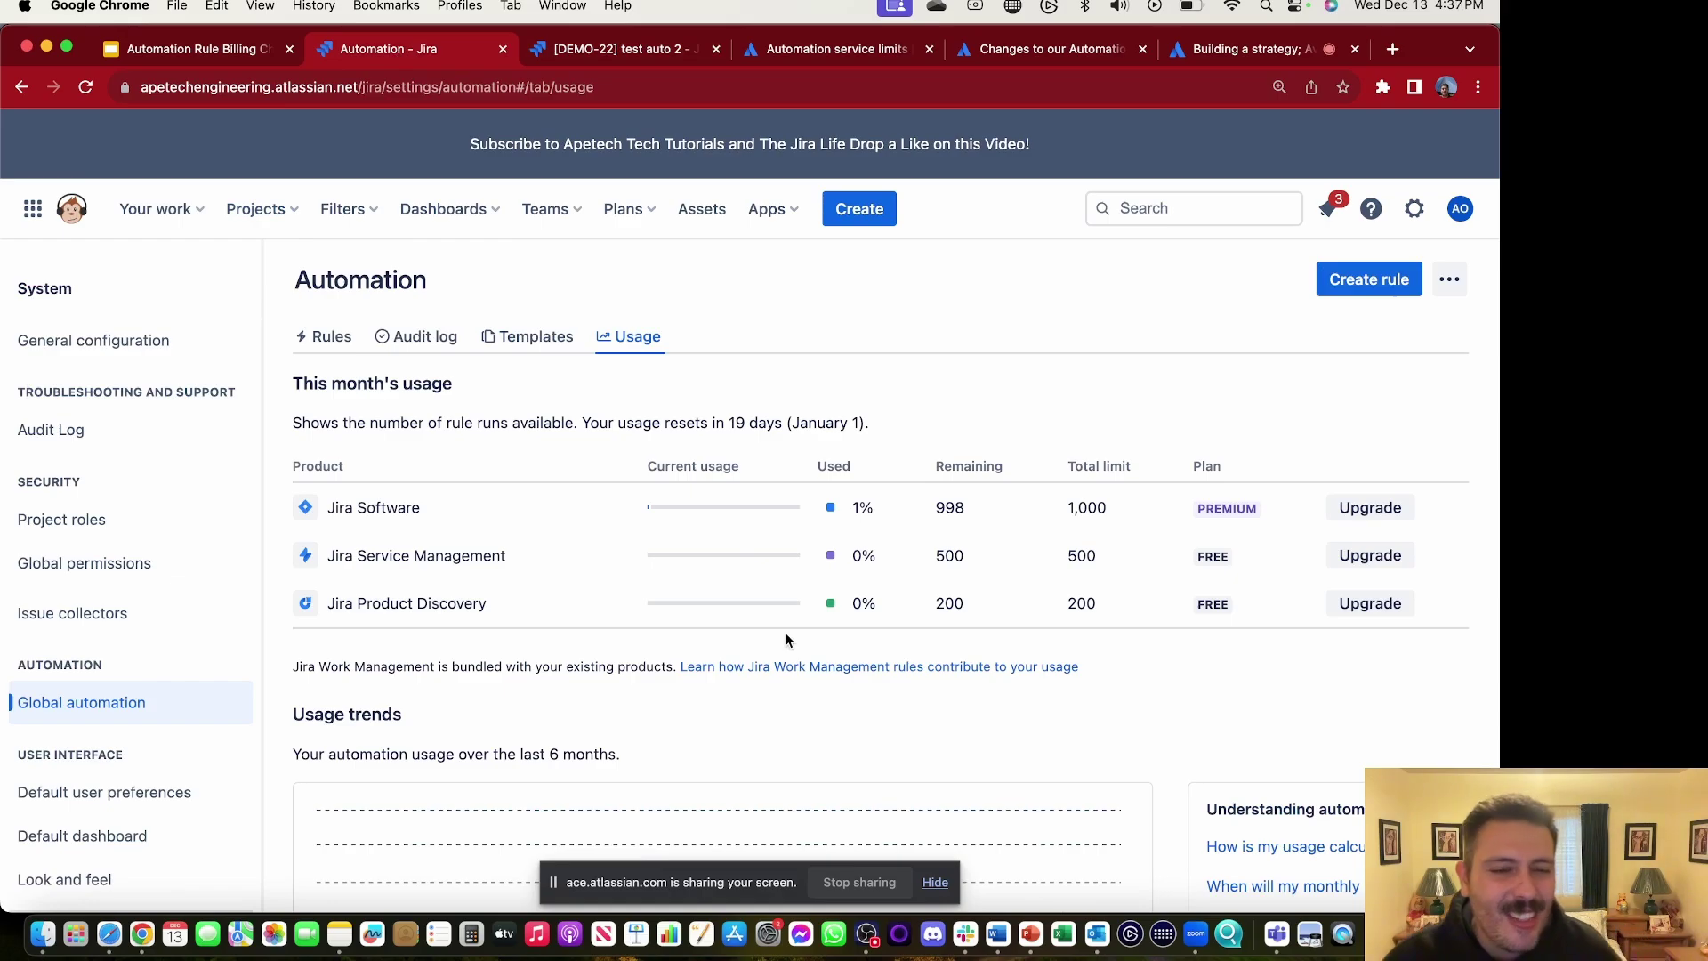
Step: Compare the remaining monthly rule runs of Jira Software and Jira Service Management on the usage page
{"action": "double_click", "coordinate": [970, 507]}
{"action": "left_click", "coordinate": [969, 558]}
{"action": "left_click_drag", "start_coordinate": [969, 557], "coordinate": [935, 557]}
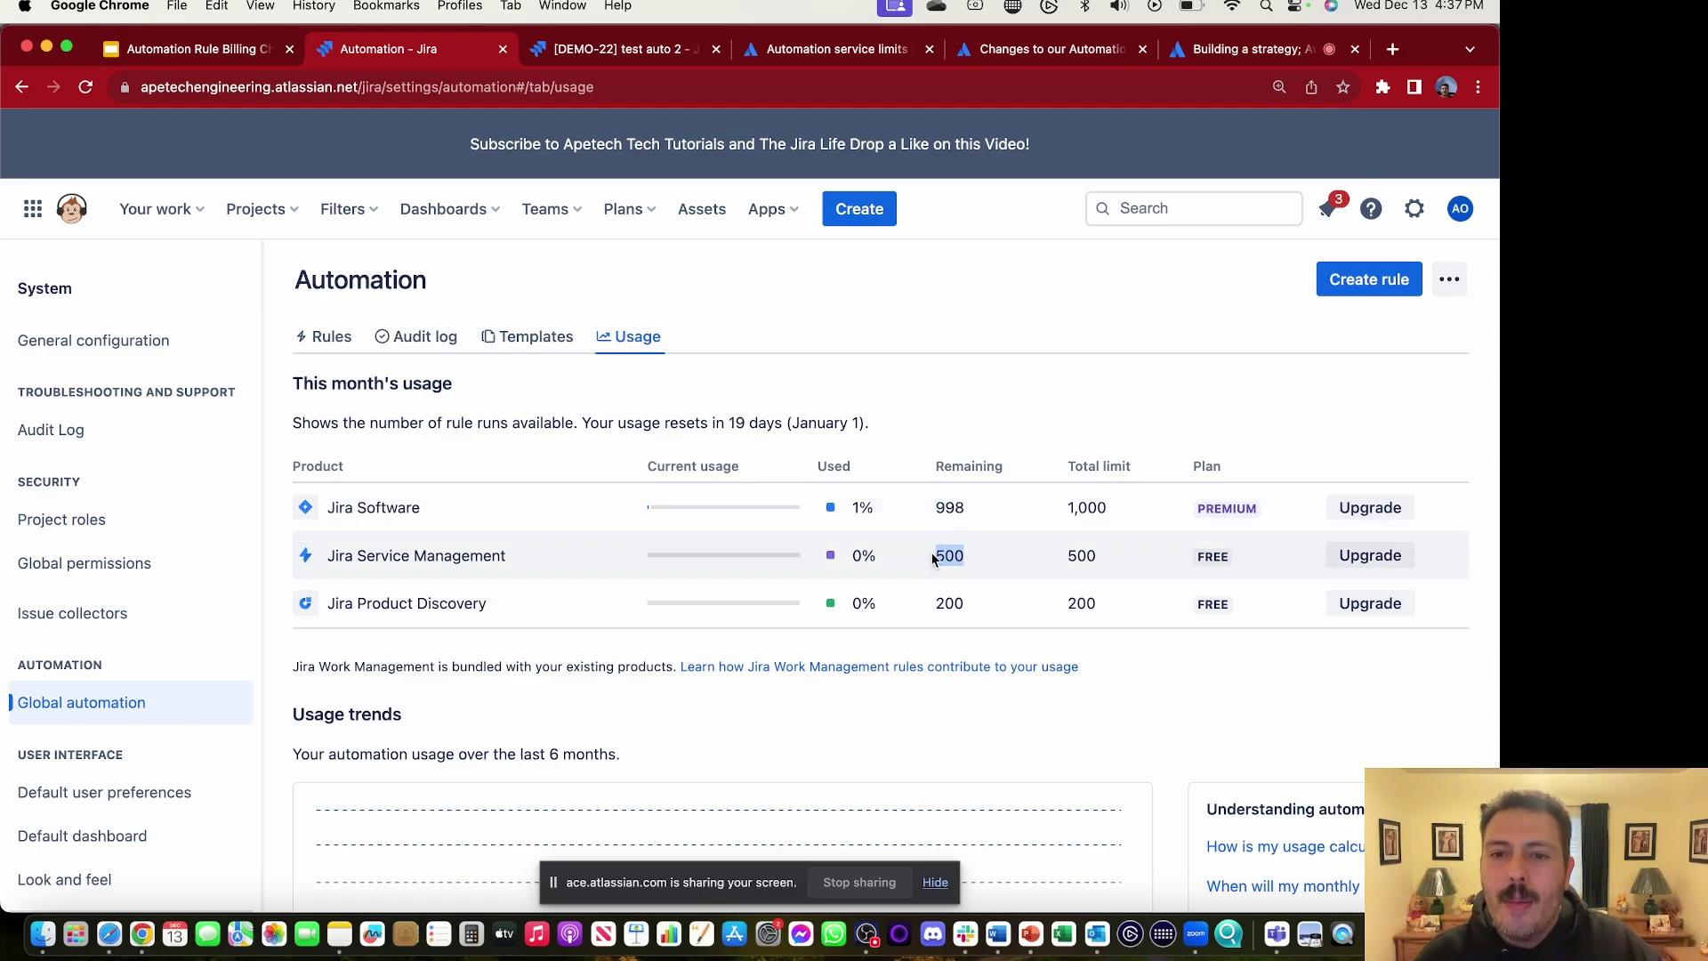
{"action": "left_click", "coordinate": [952, 533]}
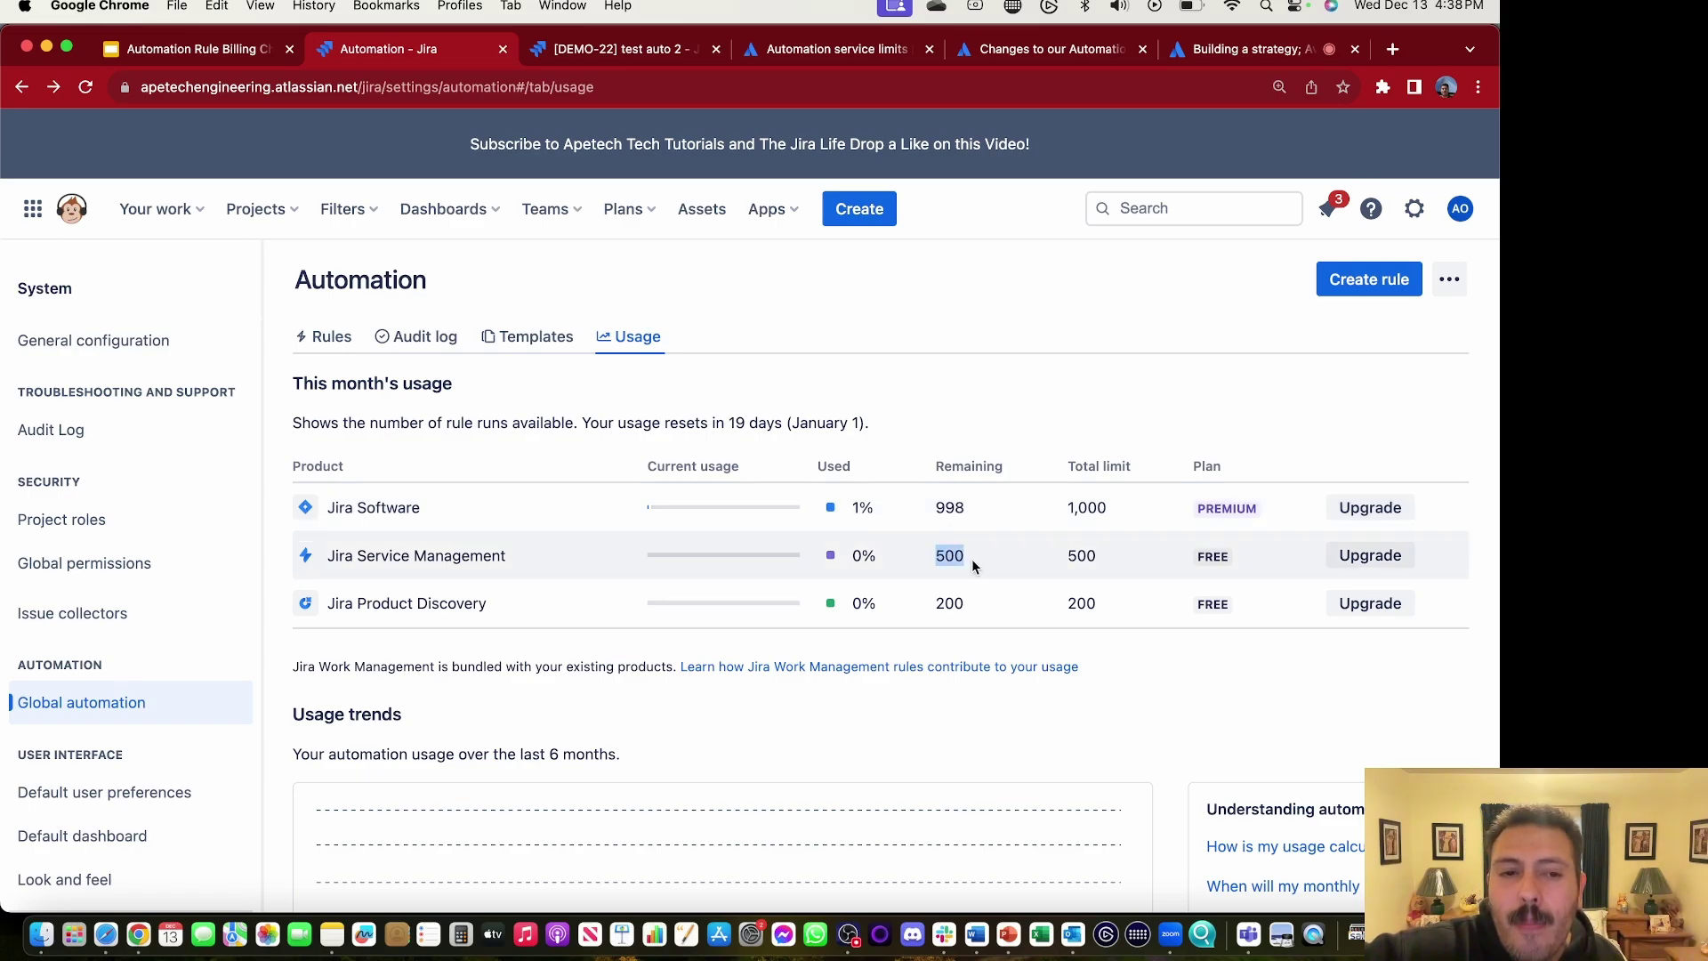
{"action": "scroll", "coordinate": [971, 564], "scroll_direction": "down", "scroll_amount": 5}
{"action": "scroll", "coordinate": [801, 427], "scroll_direction": "up", "scroll_amount": 5}
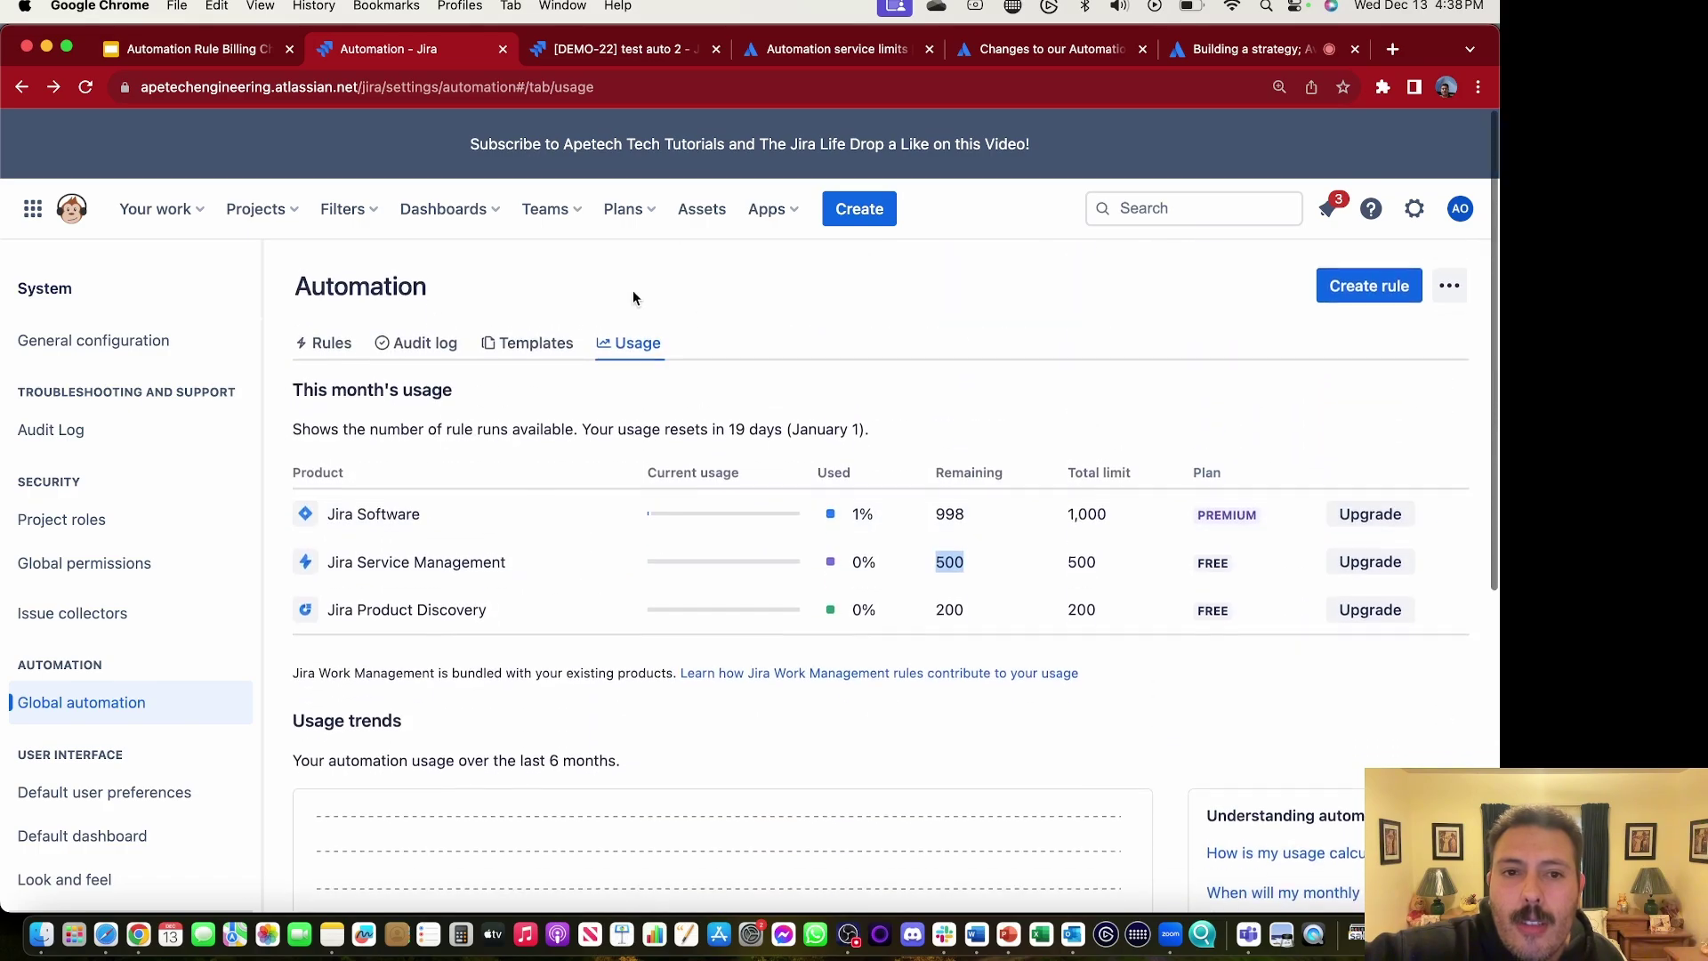
Step: Change the Auto Assign Issue rule's scope to Single project with Demo service project (DEMO) and update the rule
{"action": "left_click", "coordinate": [329, 337]}
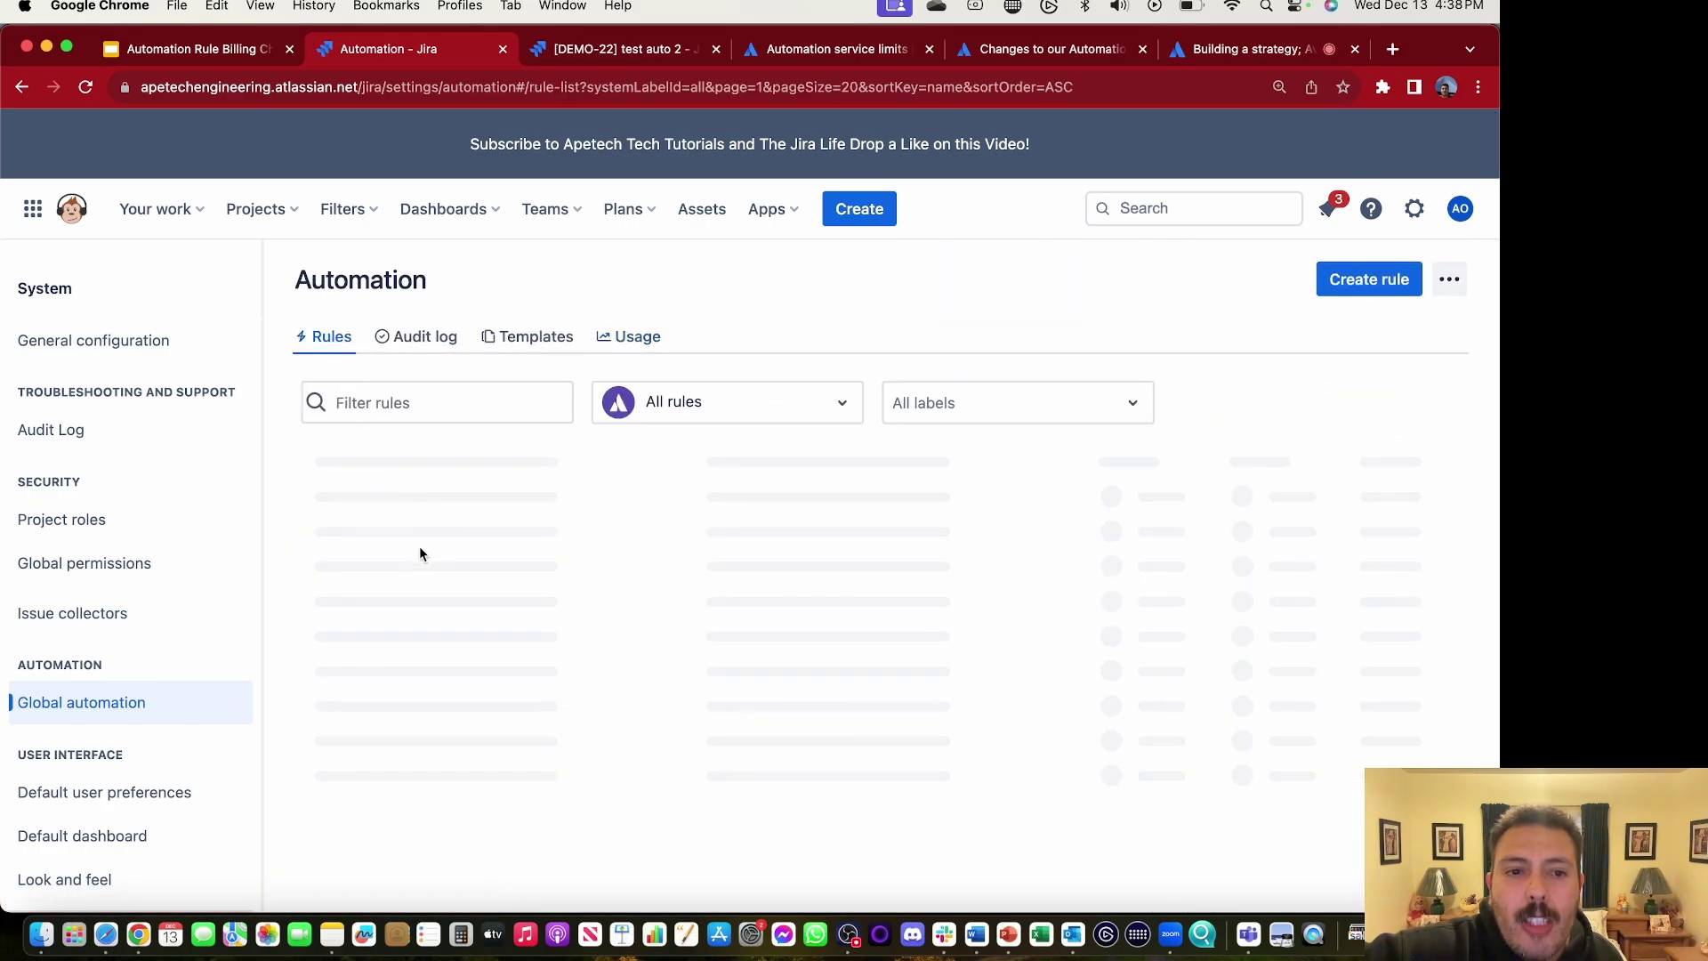
{"action": "left_click", "coordinate": [419, 553]}
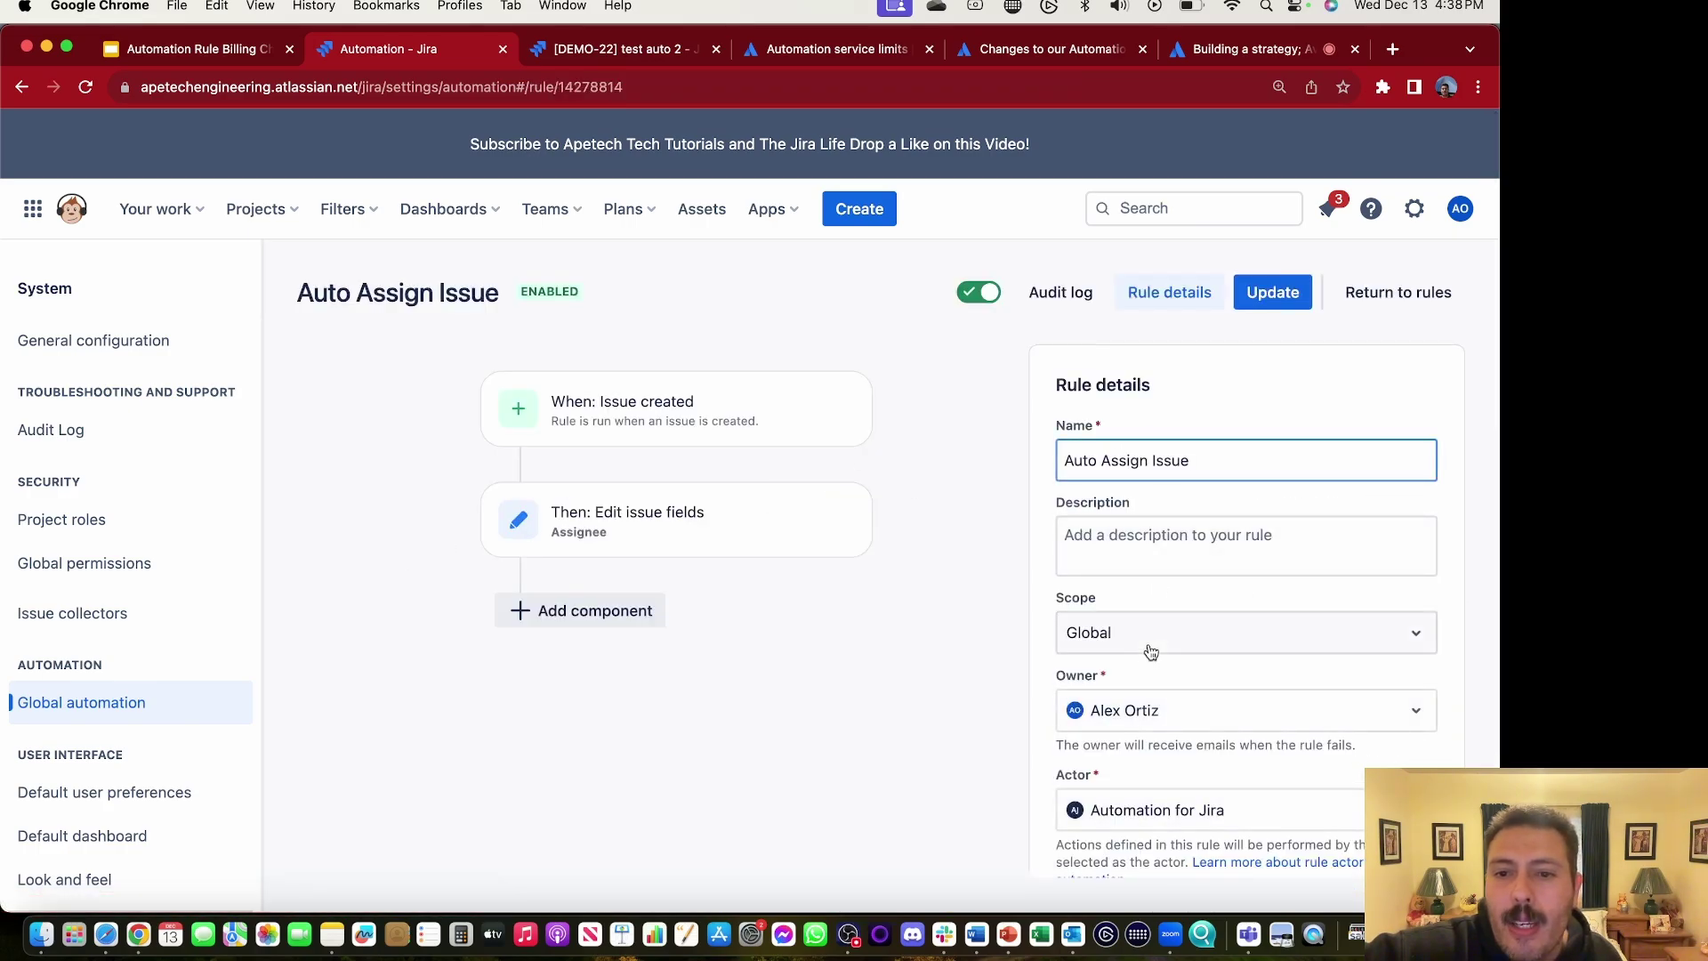
{"action": "left_click", "coordinate": [1151, 653]}
{"action": "left_click", "coordinate": [1157, 774]}
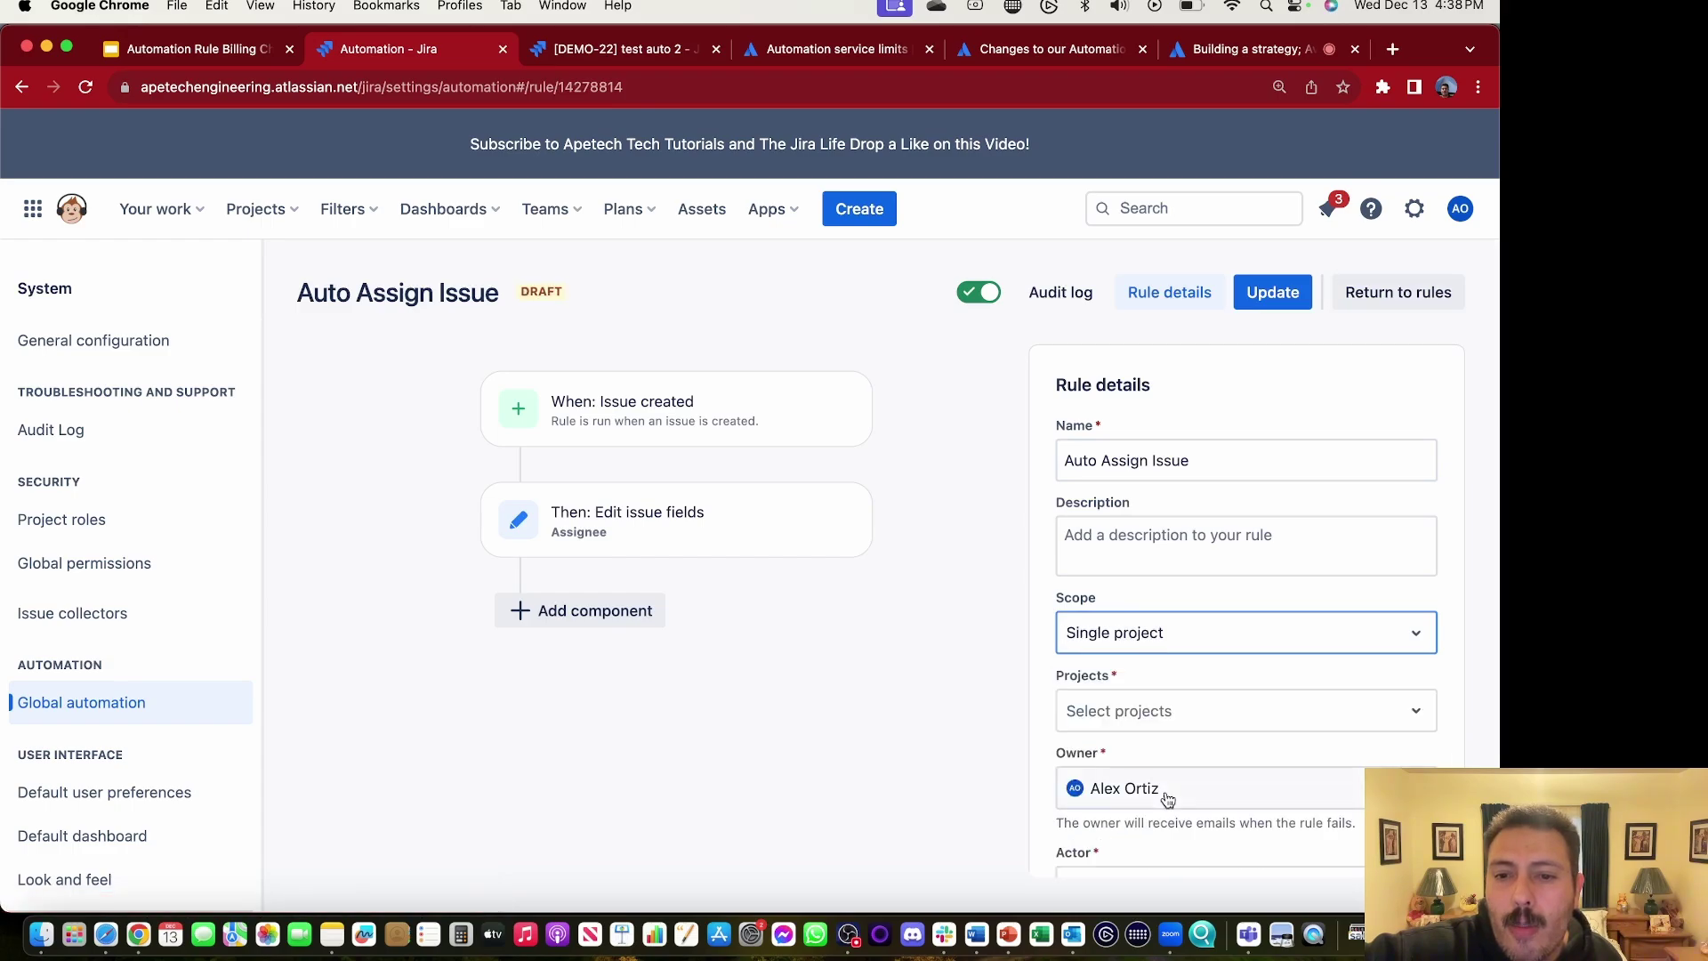
{"action": "left_click", "coordinate": [1165, 728]}
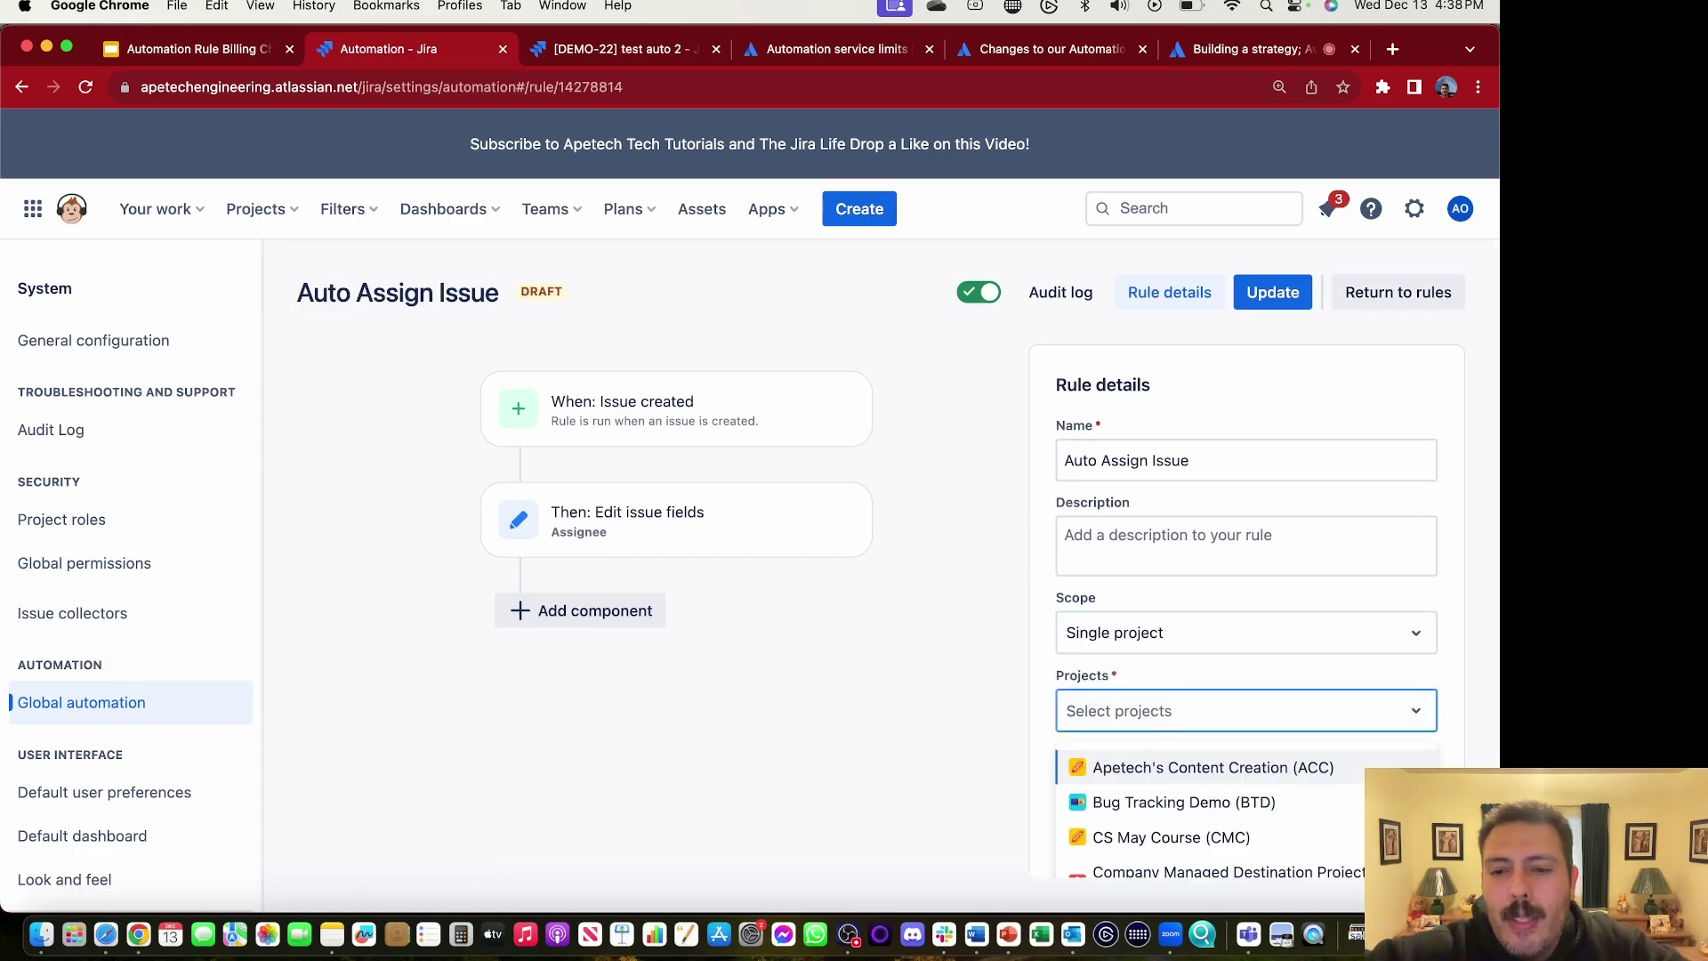
{"action": "type", "text": "j"}
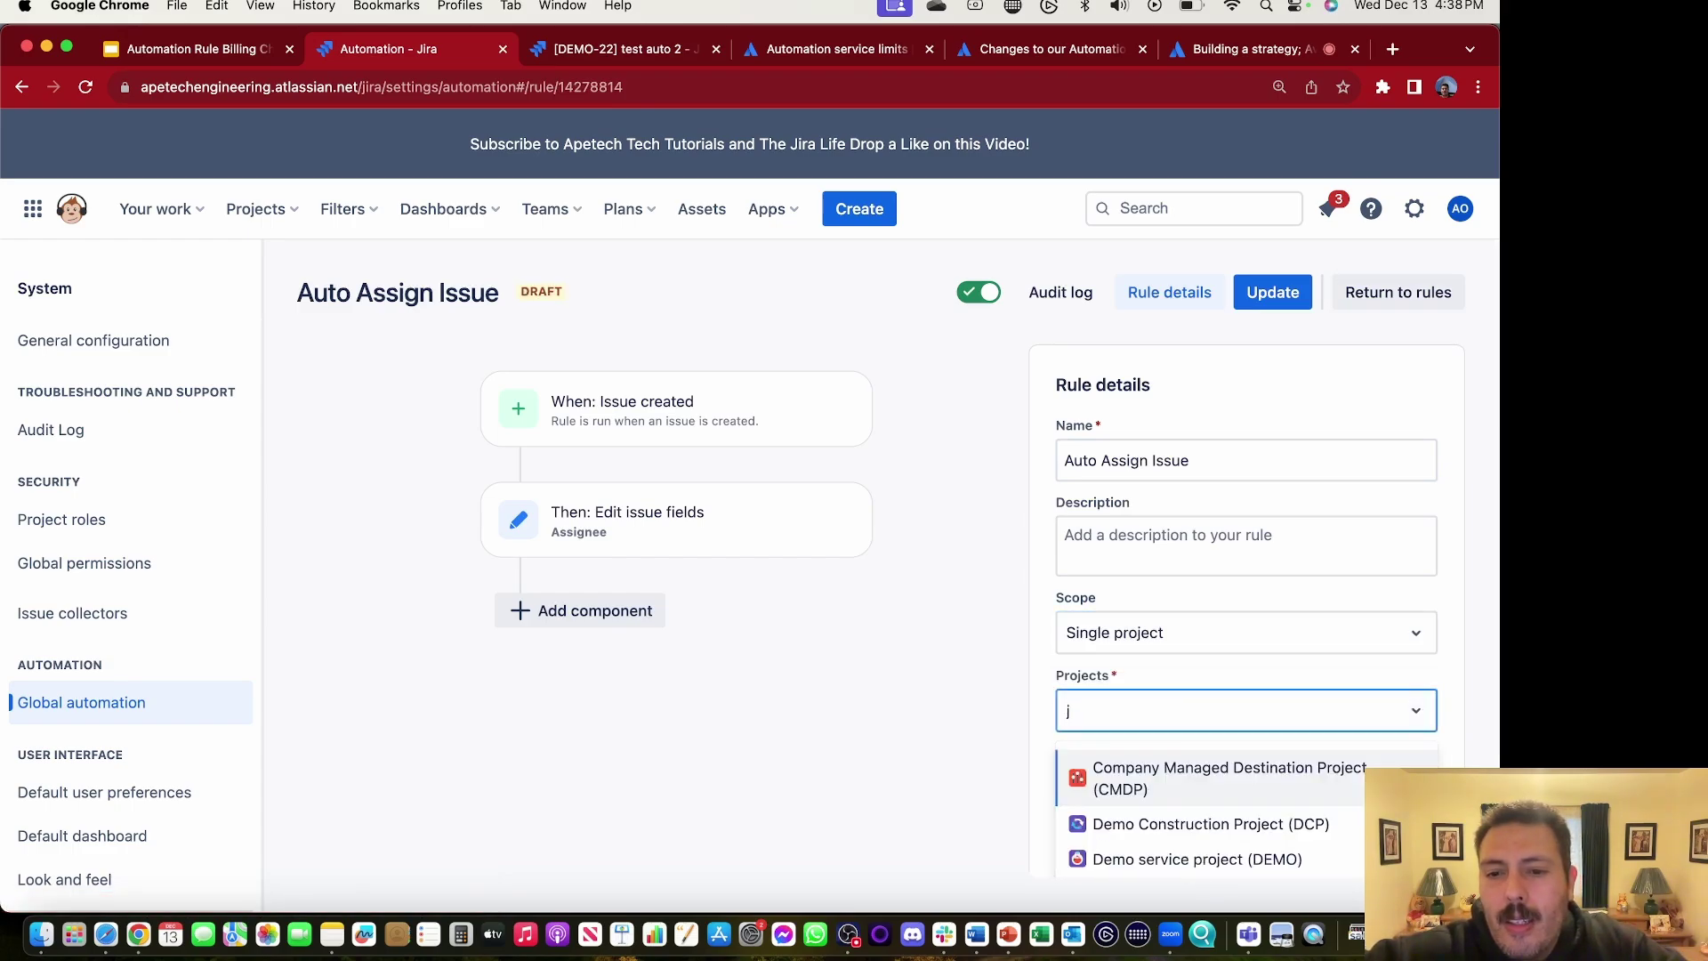
{"action": "left_click", "coordinate": [1160, 857]}
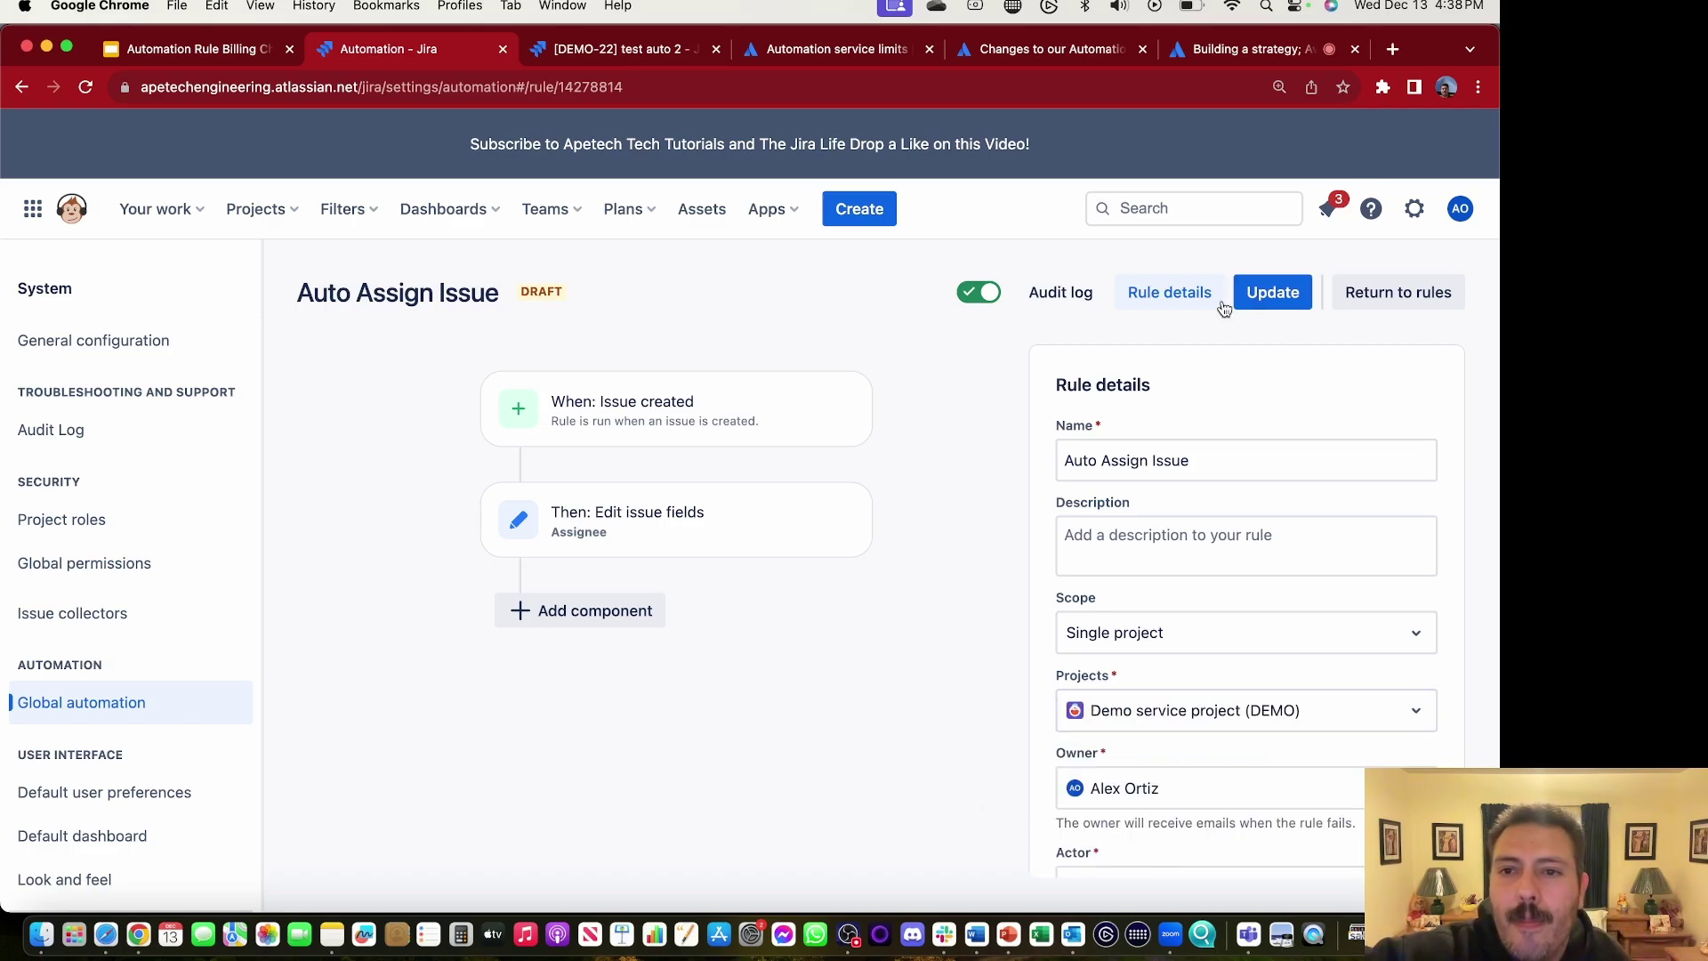
{"action": "left_click", "coordinate": [1264, 298]}
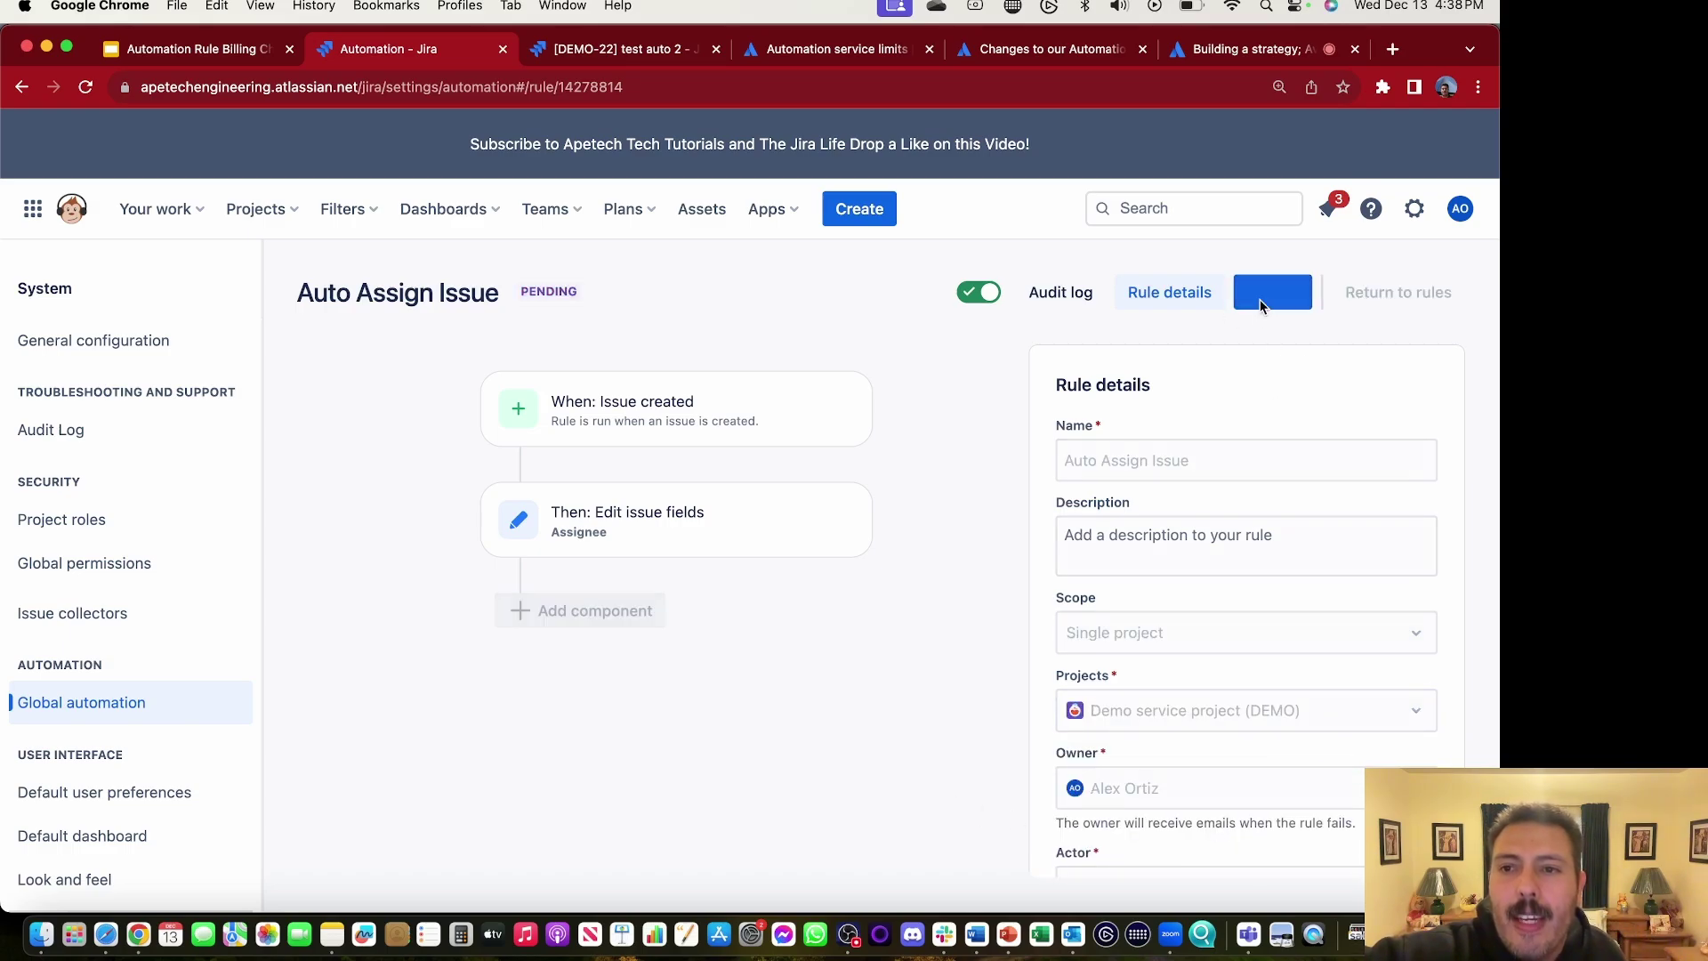
Step: Start a new issue in the Demo service project with the summary "test 3" and the details "test"
{"action": "left_click", "coordinate": [641, 51]}
{"action": "left_click", "coordinate": [854, 207]}
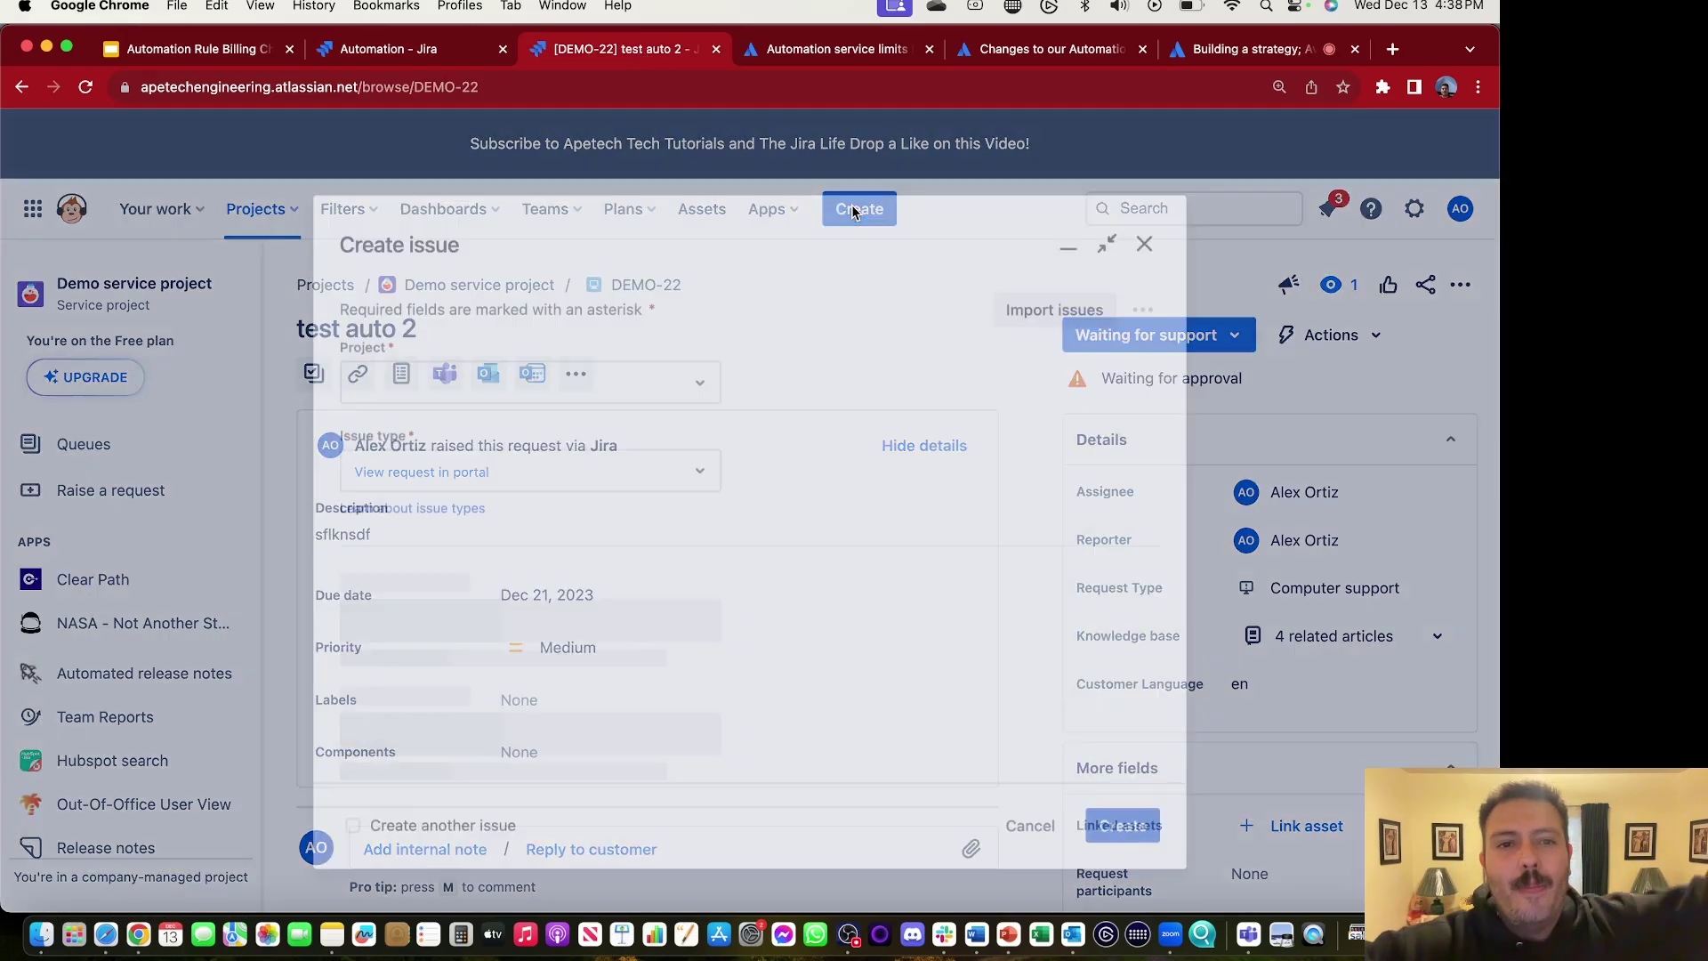
{"action": "scroll", "coordinate": [511, 607], "scroll_direction": "down", "scroll_amount": 5}
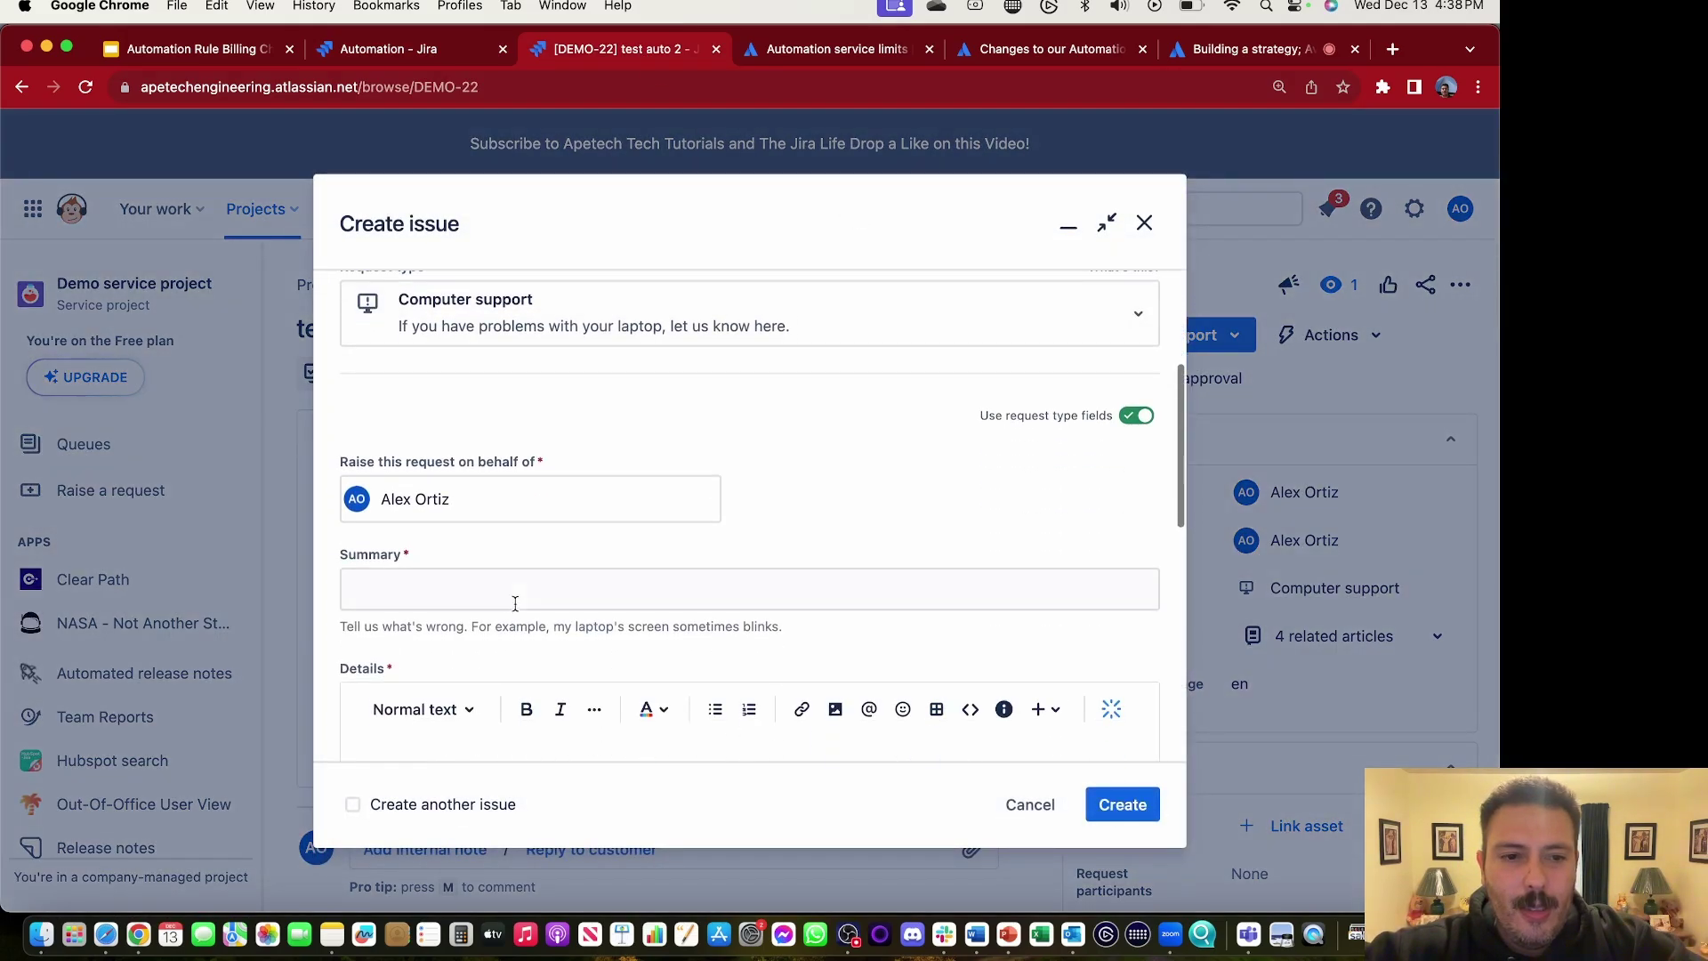
{"action": "left_click", "coordinate": [513, 598]}
{"action": "type", "text": "test 3"}
{"action": "scroll", "coordinate": [511, 605], "scroll_direction": "down", "scroll_amount": 3}
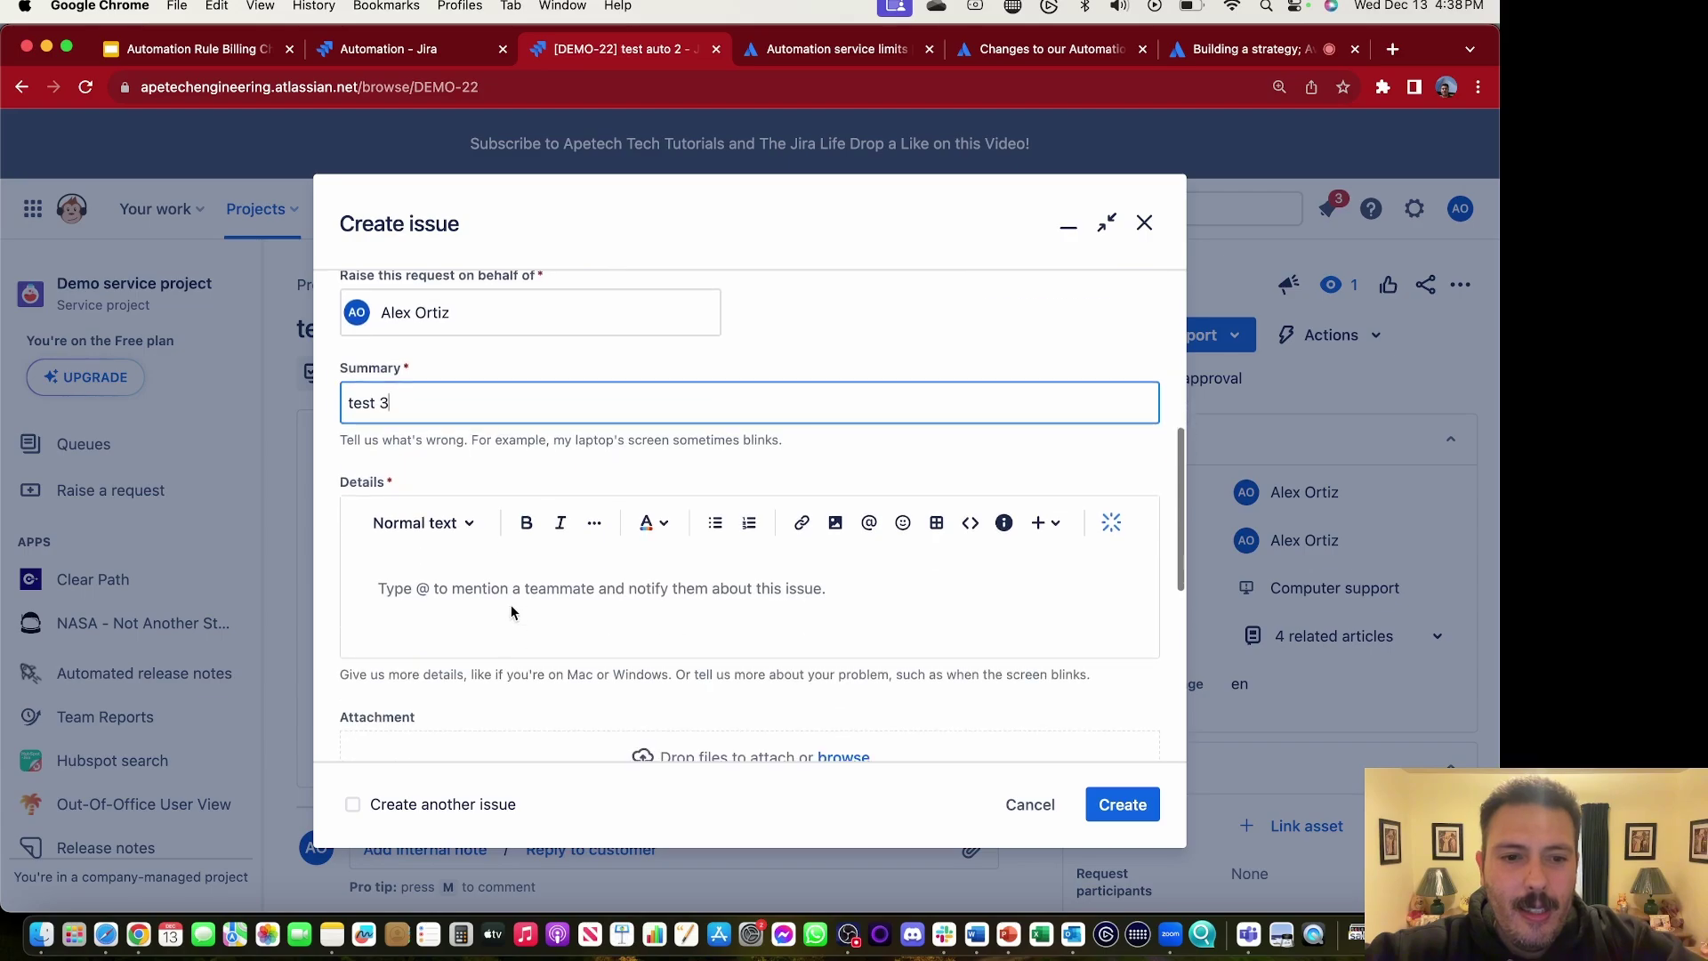
{"action": "left_click", "coordinate": [511, 605]}
{"action": "type", "text": "test"}
{"action": "scroll", "coordinate": [515, 606], "scroll_direction": "down", "scroll_amount": 5}
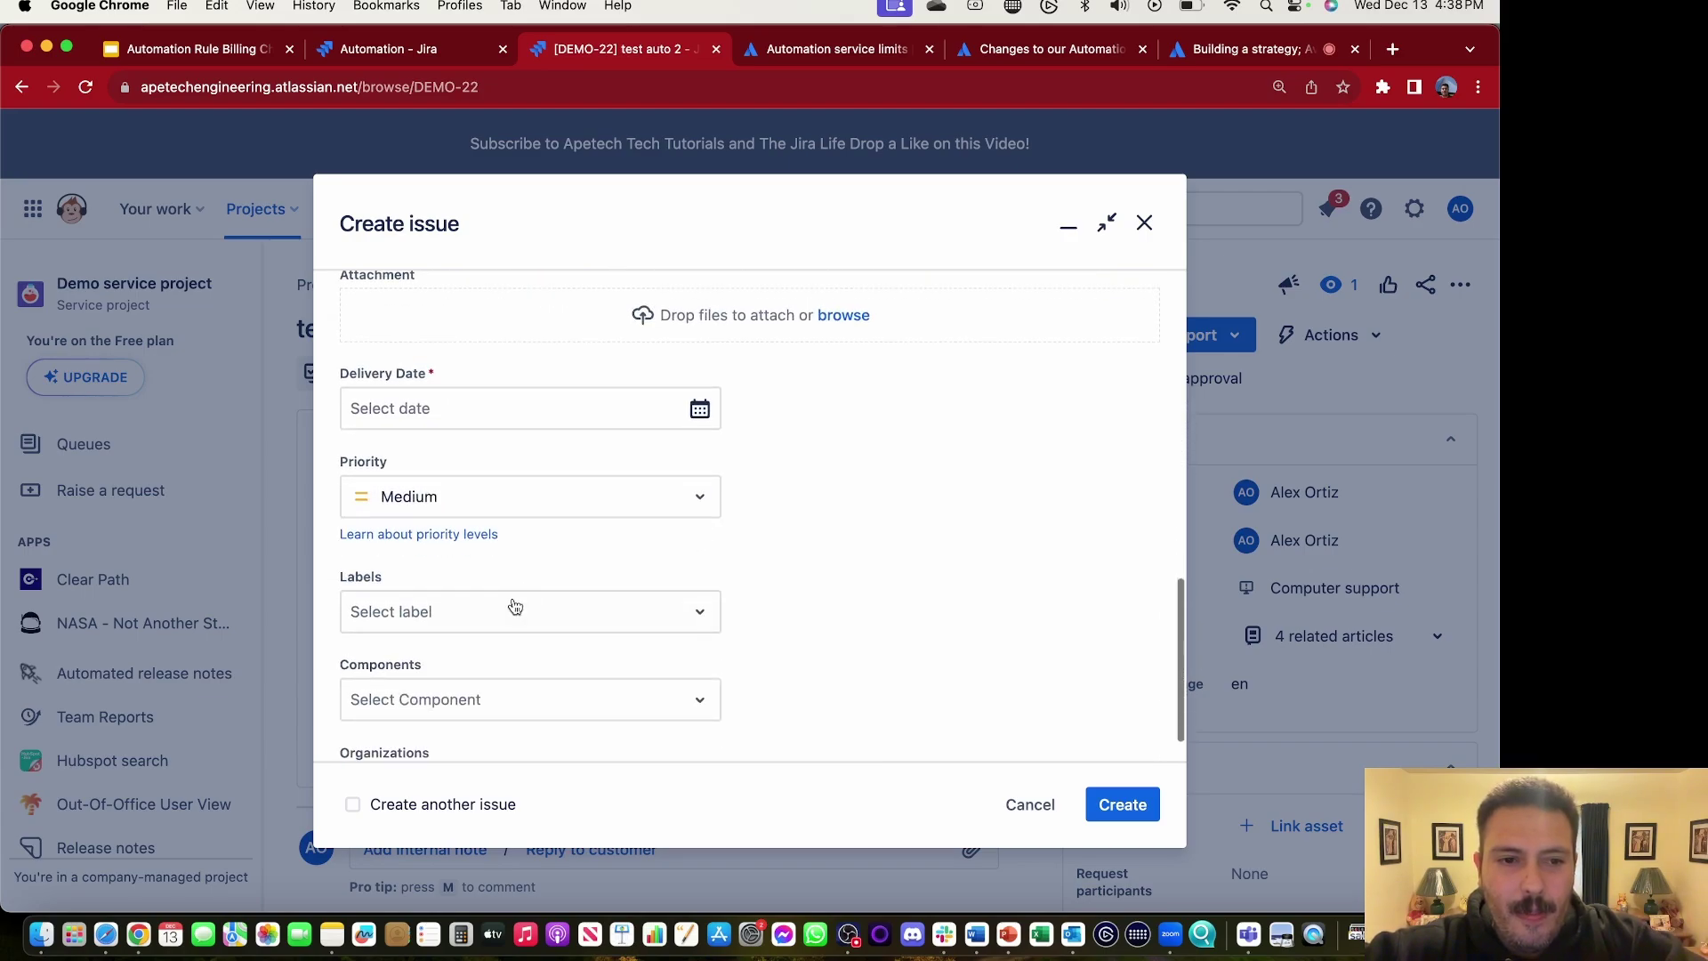
Step: Pick a delivery date for the "test 3" issue and create it
{"action": "left_click", "coordinate": [698, 409]}
{"action": "left_click", "coordinate": [616, 655]}
{"action": "left_click", "coordinate": [1130, 808]}
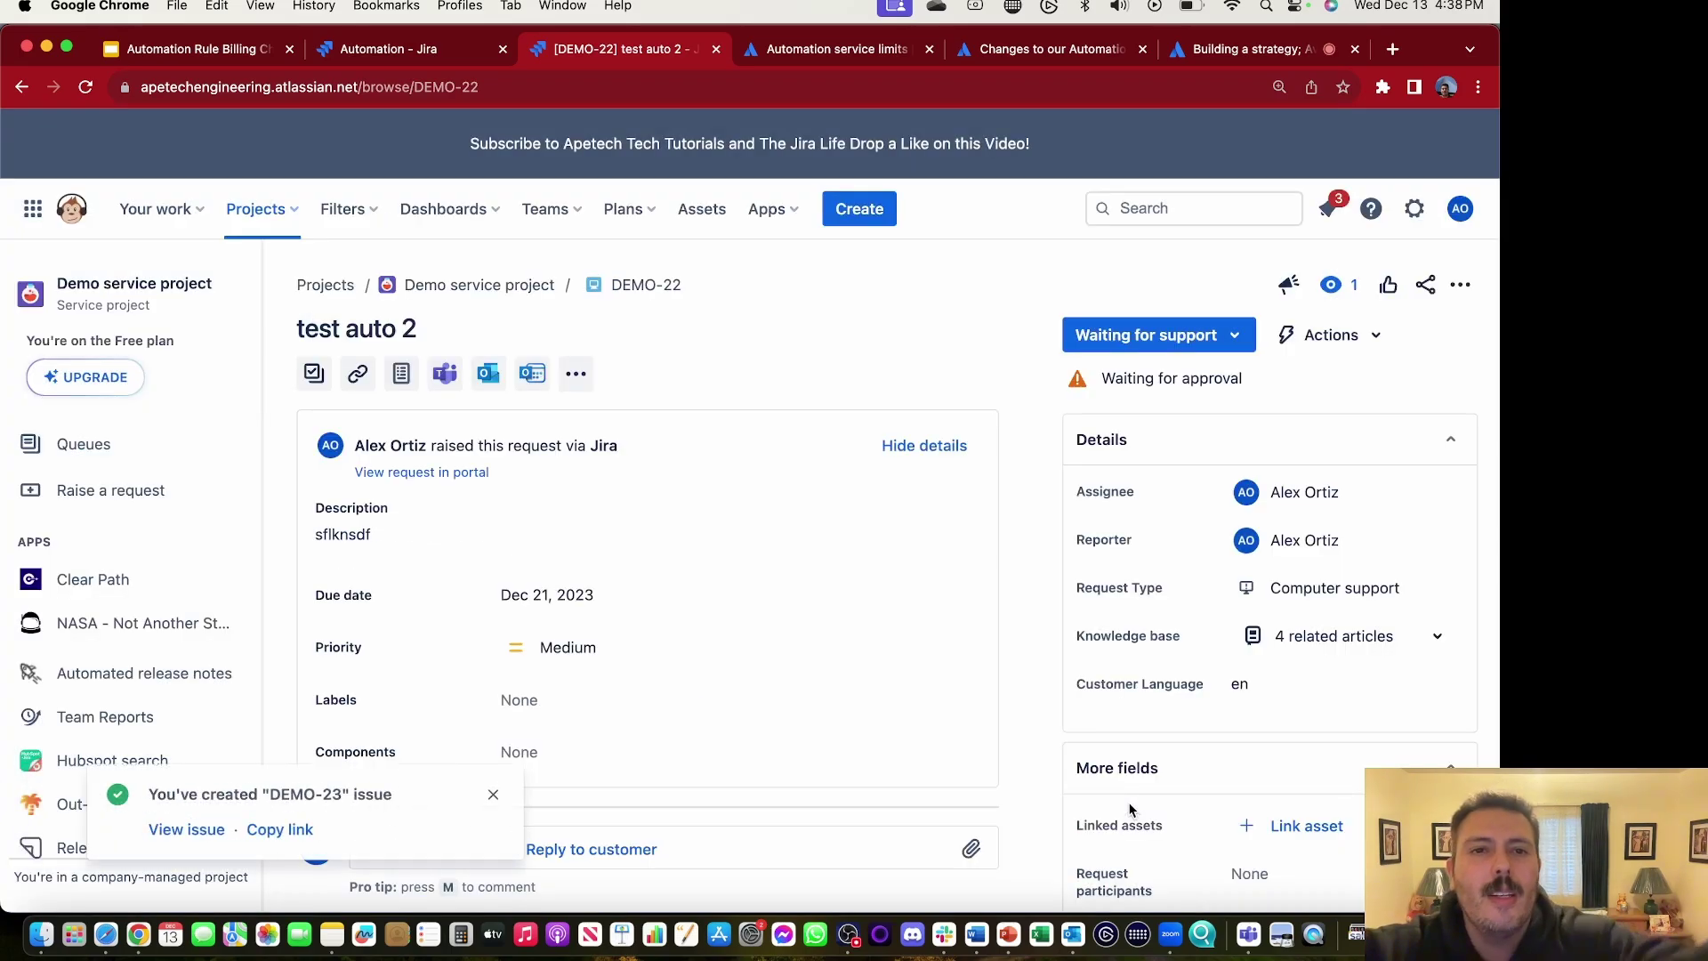
Step: View the new "test 3" issue, and check the Auto Assign Issue rule's audit log for its latest run
{"action": "left_click", "coordinate": [204, 832]}
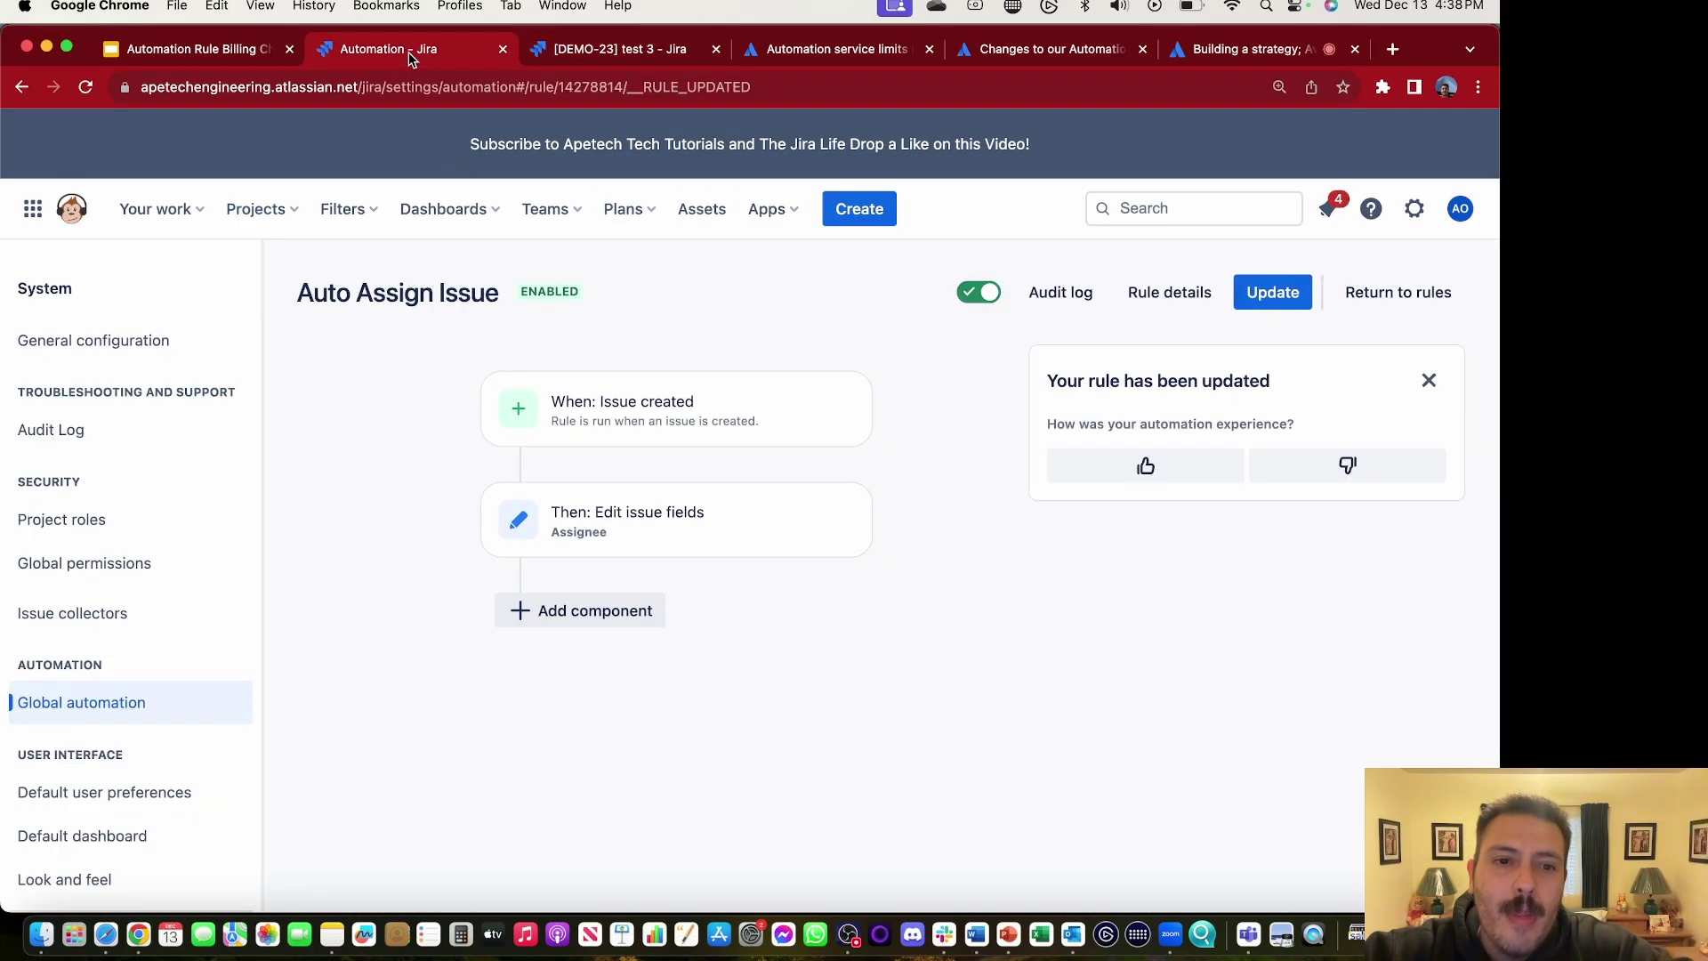
{"action": "key", "text": "ctrl+shift+Tab"}
{"action": "left_click", "coordinate": [1058, 291]}
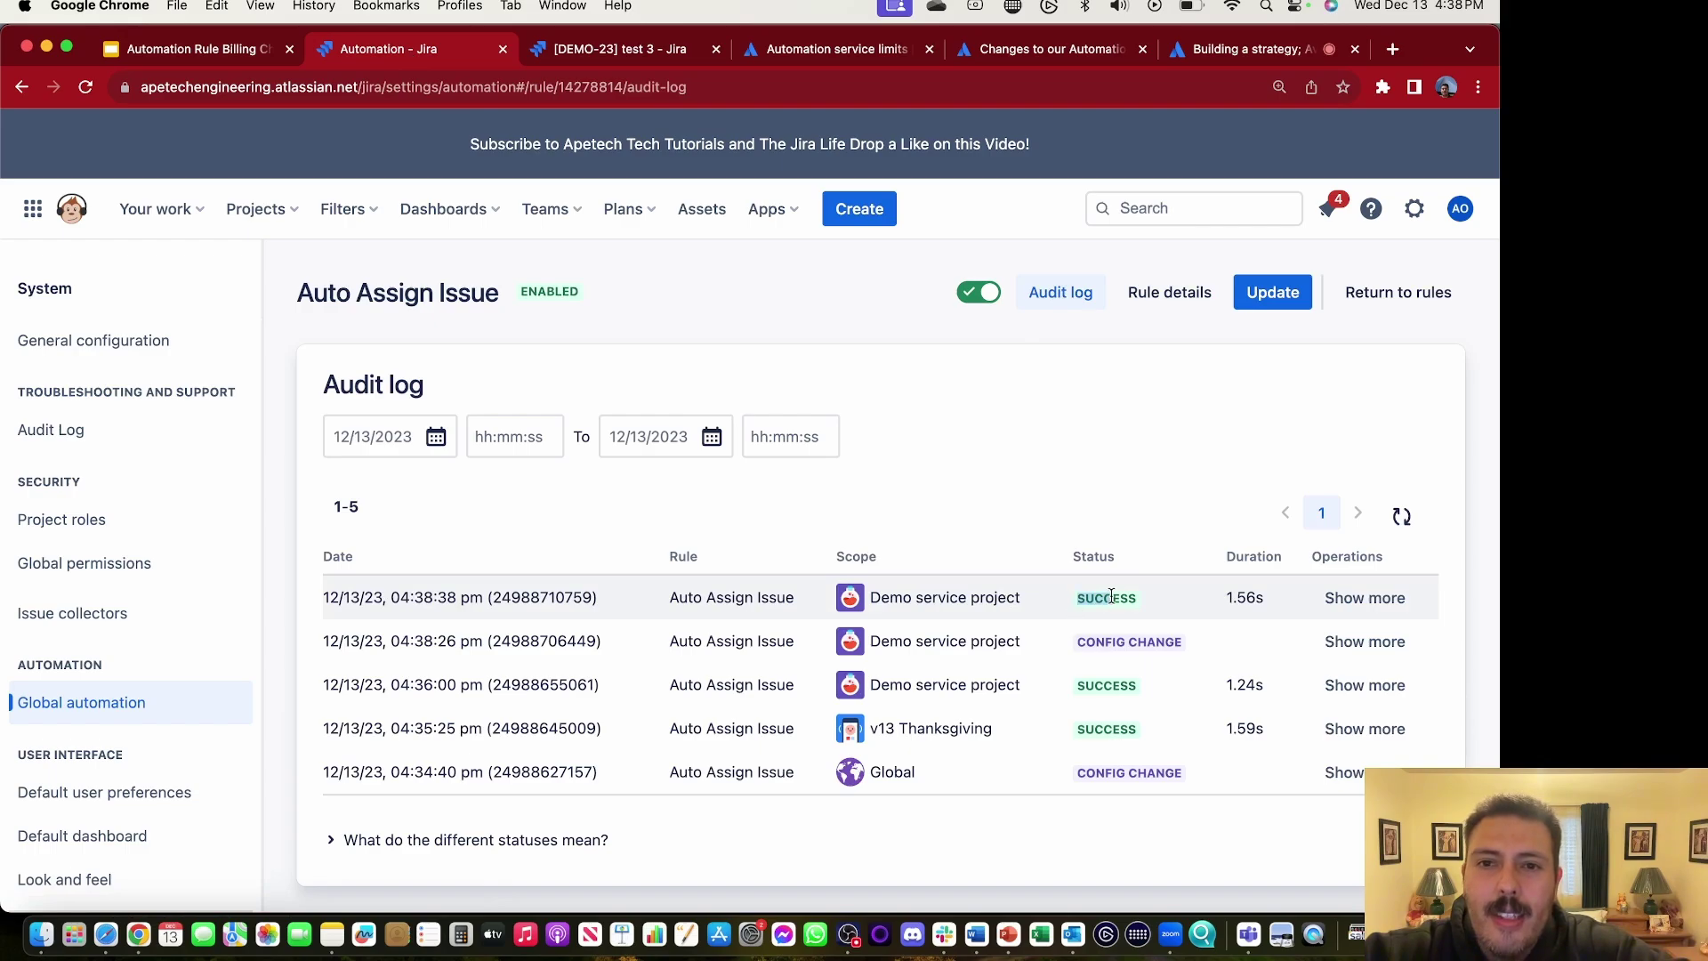
Step: Return to the global automation usage page, reload it, and check Jira Service Management's remaining rule runs
{"action": "left_click", "coordinate": [1374, 296]}
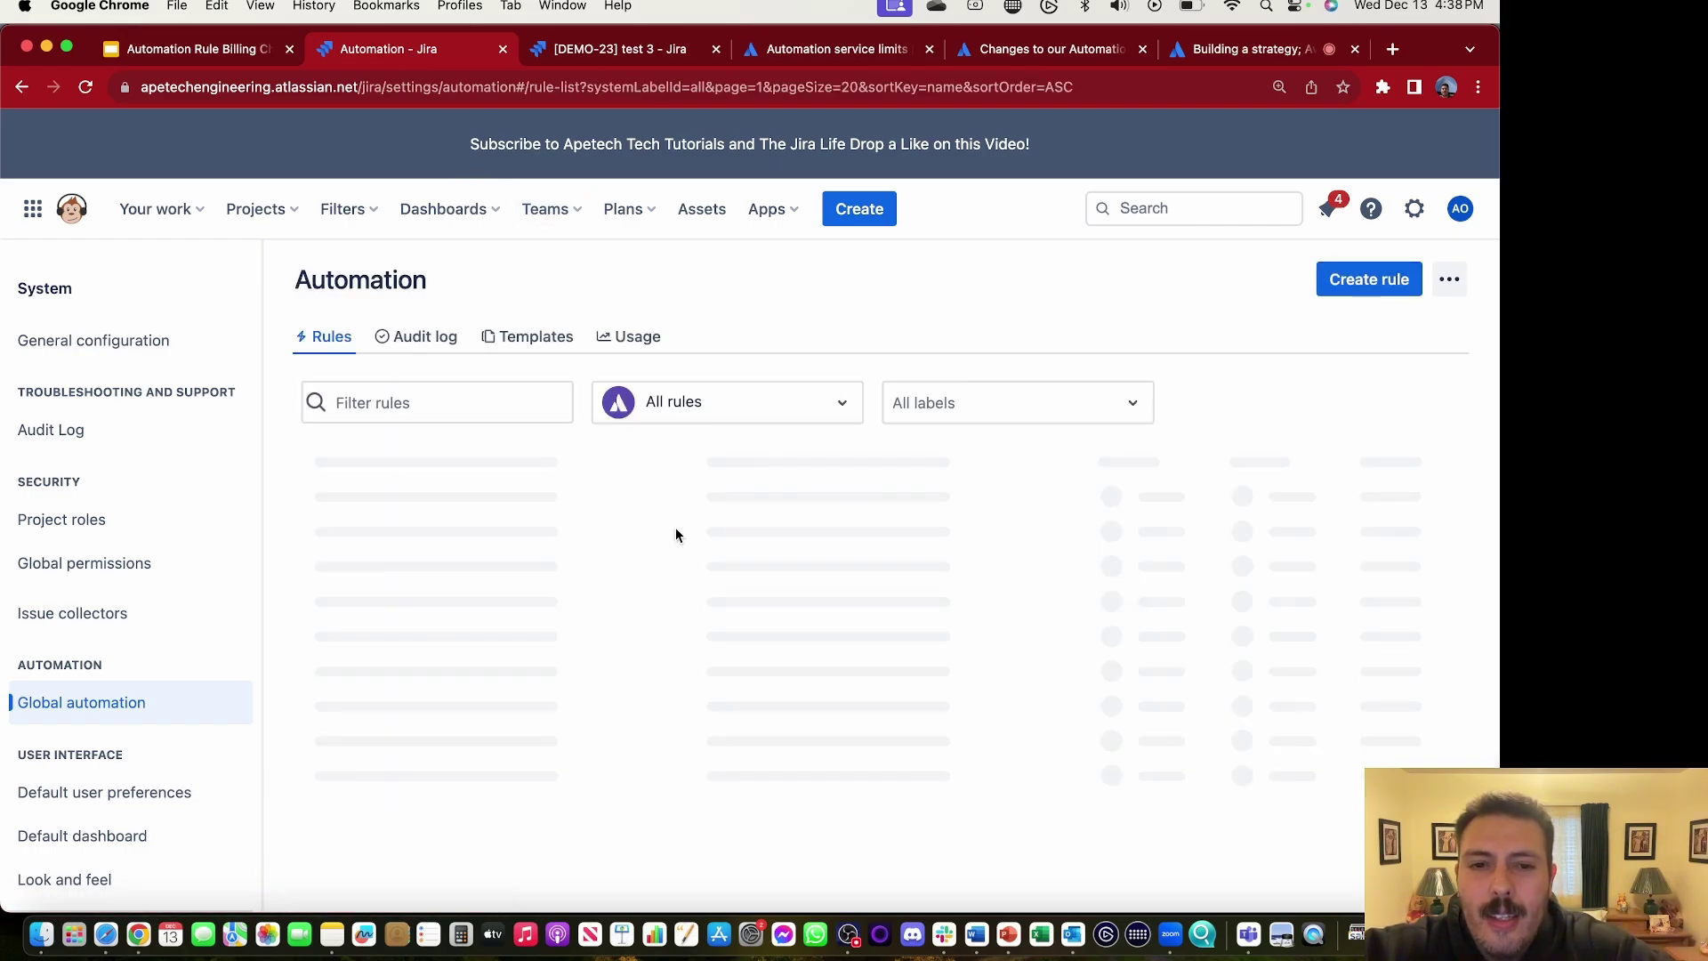
{"action": "left_click", "coordinate": [633, 337]}
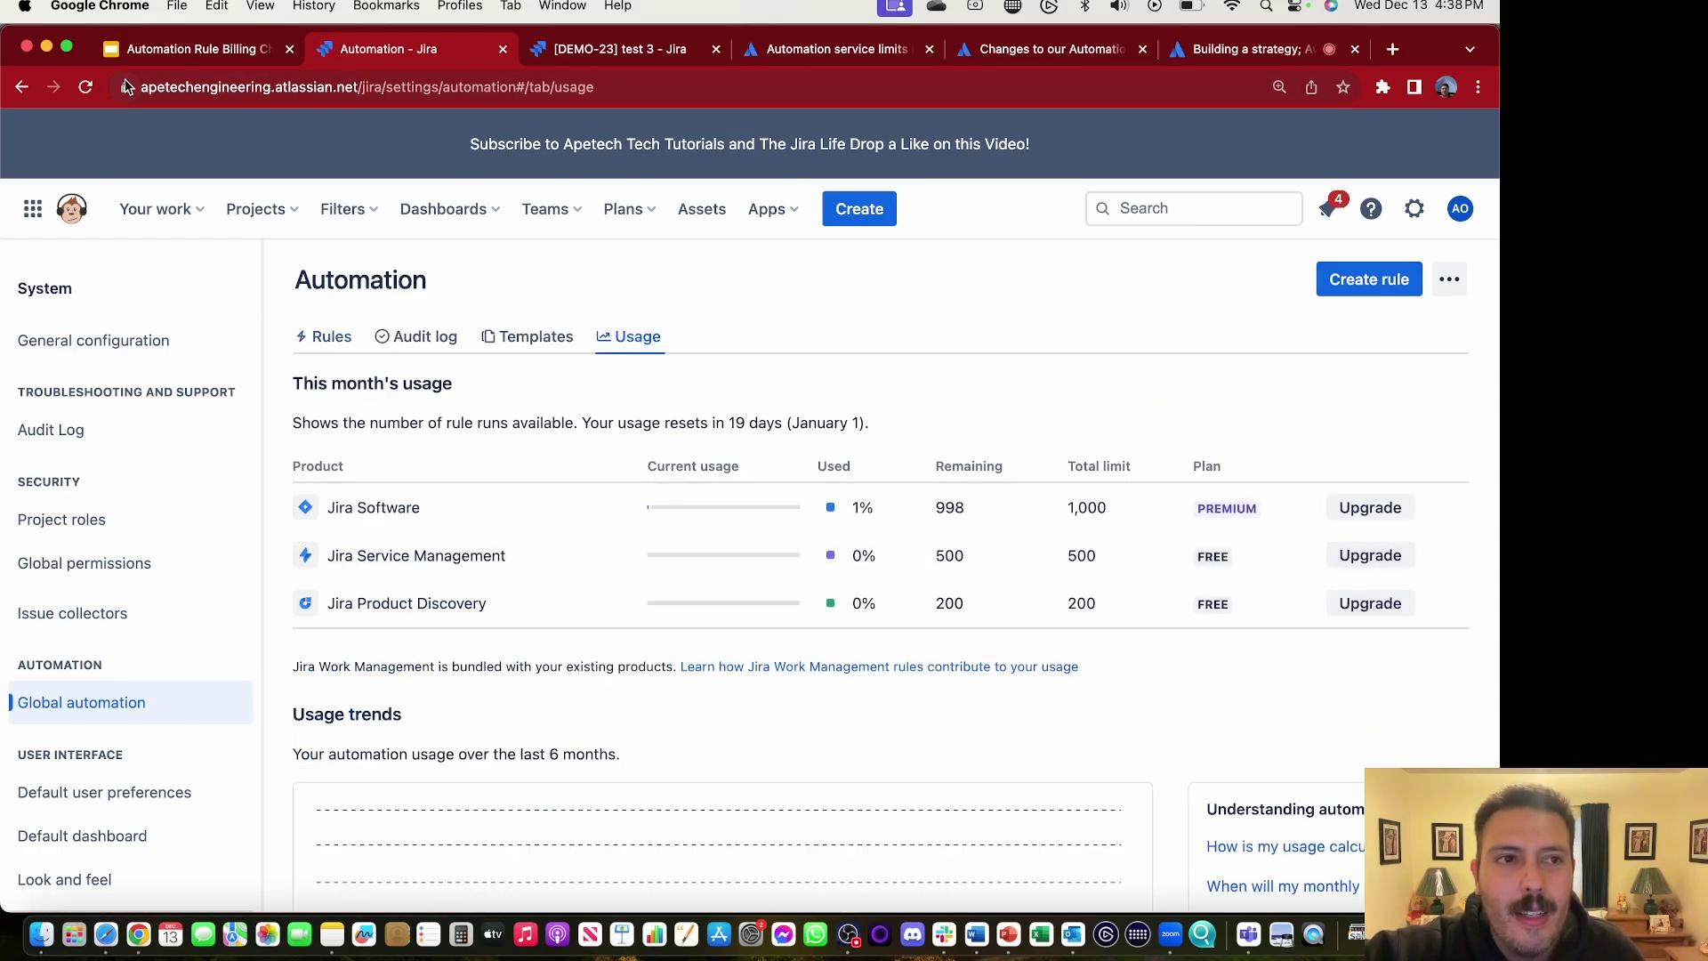
{"action": "left_click", "coordinate": [85, 86]}
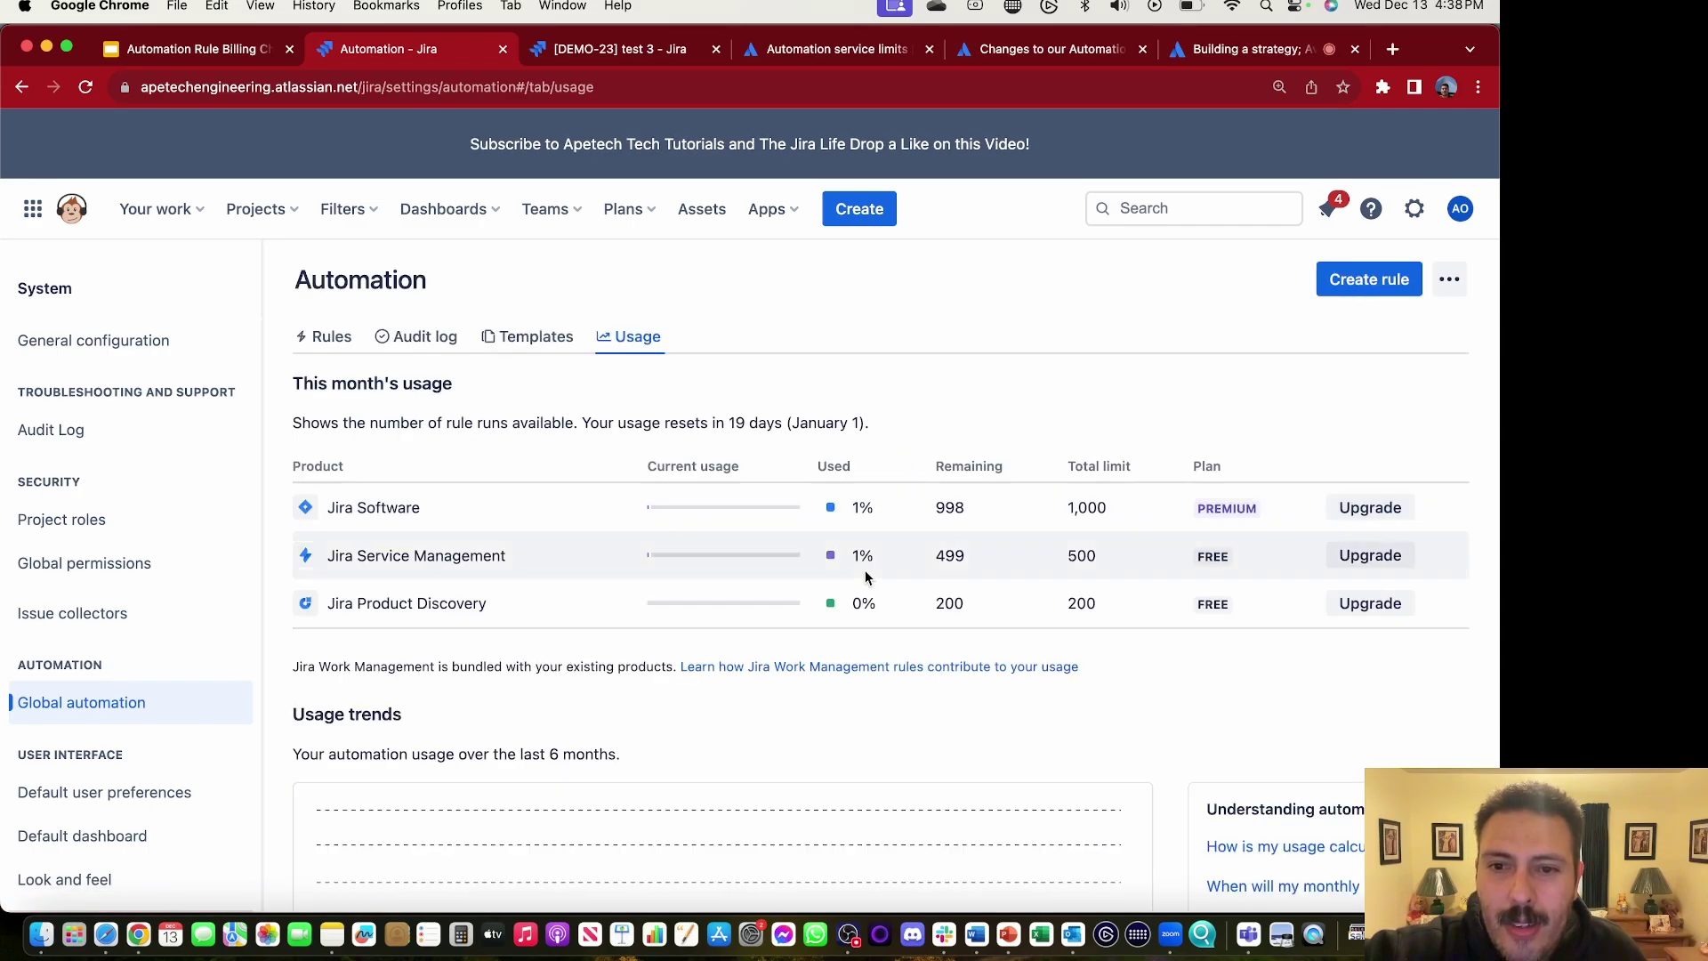
{"action": "left_click_drag", "start_coordinate": [944, 559], "coordinate": [959, 558]}
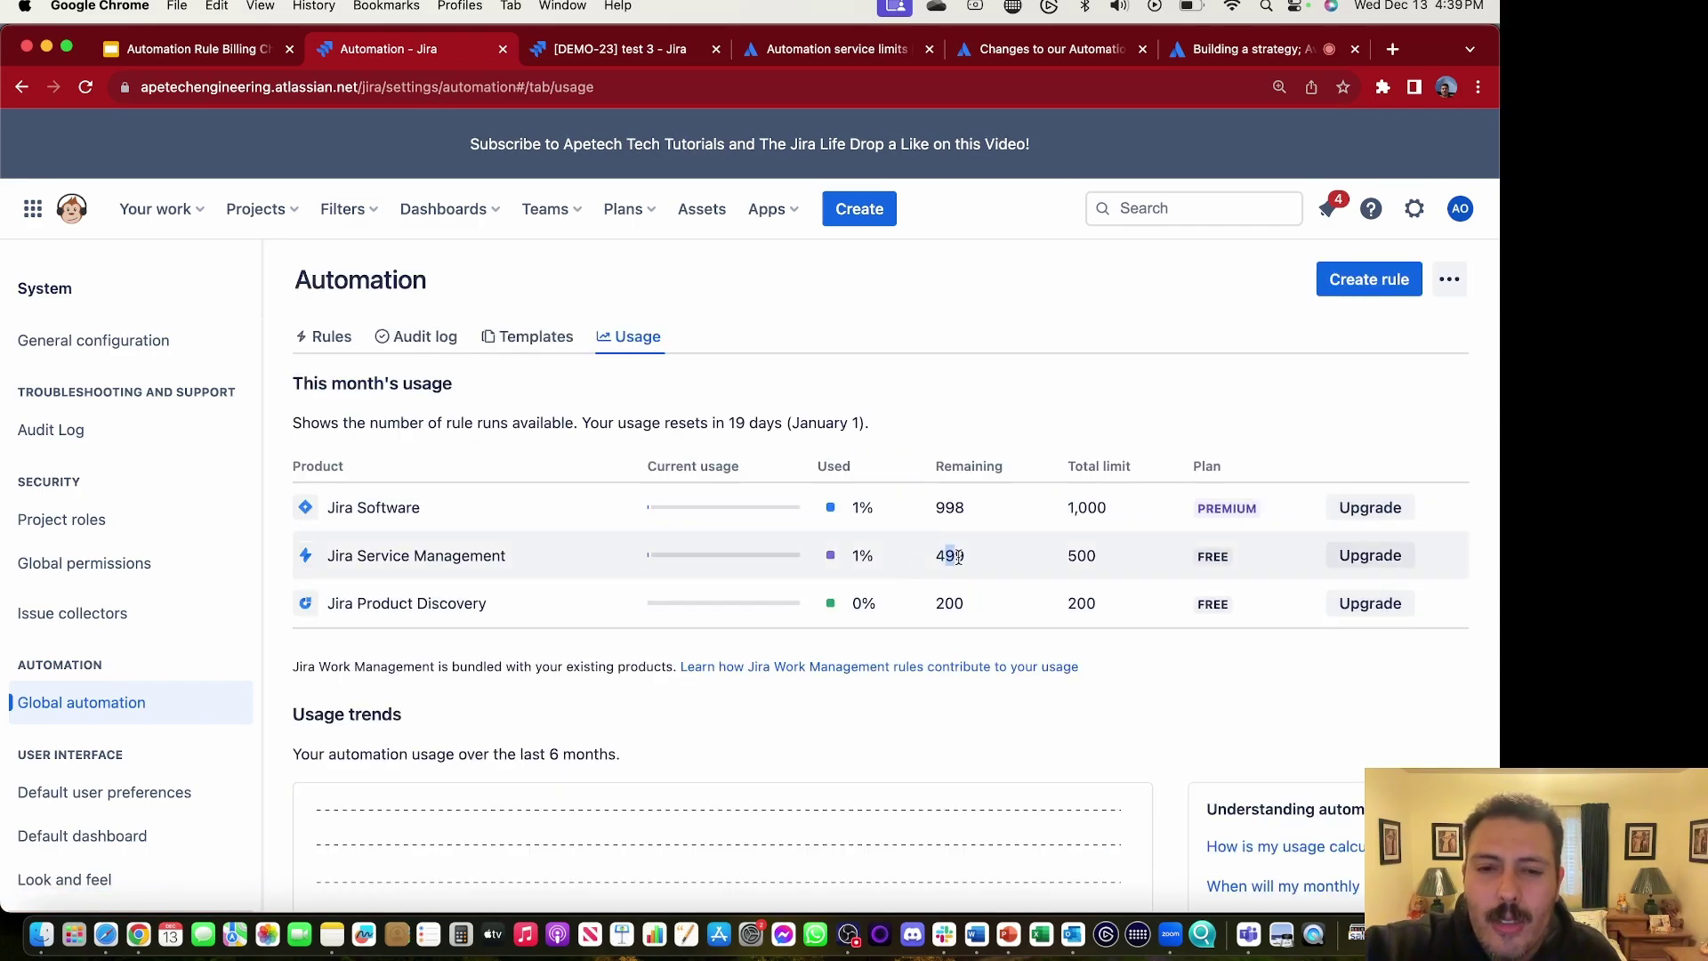
Step: Examine the scope and used runs of each Auto Assign Issue entry in the monthly usage list for all projects
{"action": "scroll", "coordinate": [958, 558], "scroll_direction": "down", "scroll_amount": 8}
{"action": "left_click_drag", "start_coordinate": [1112, 806], "coordinate": [927, 807]}
{"action": "left_click", "coordinate": [582, 807]}
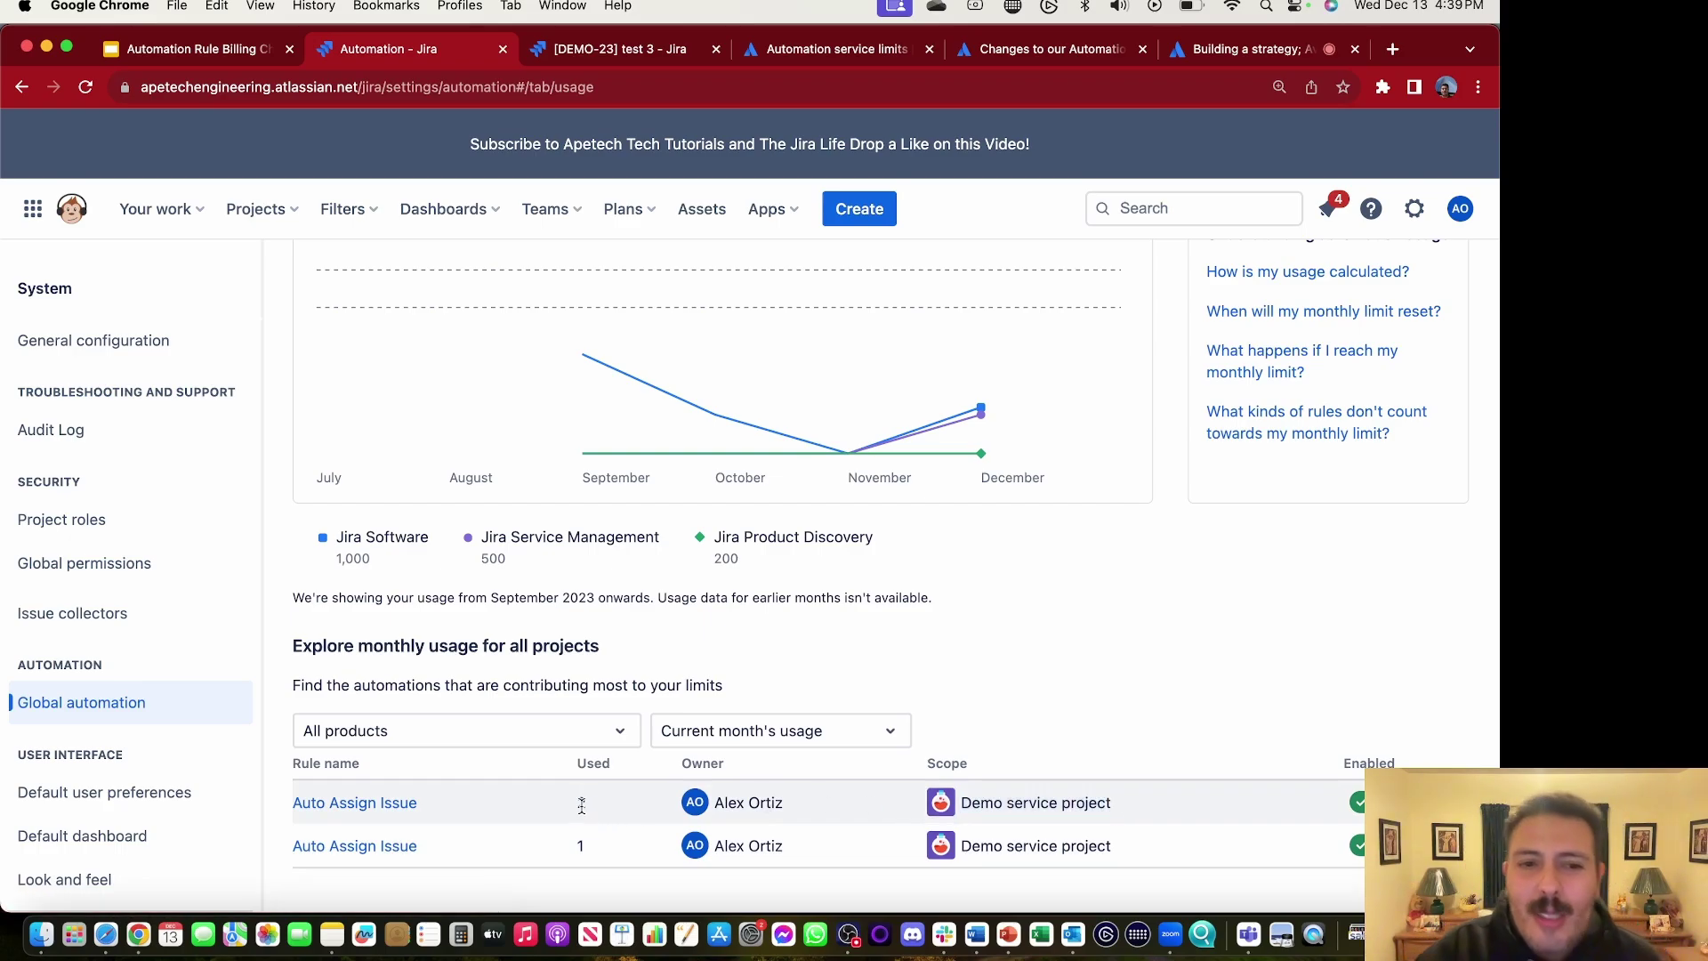
Step: Review Jira Software's total monthly rule run limit in this month's usage table
{"action": "scroll", "coordinate": [582, 718], "scroll_direction": "up", "scroll_amount": 10}
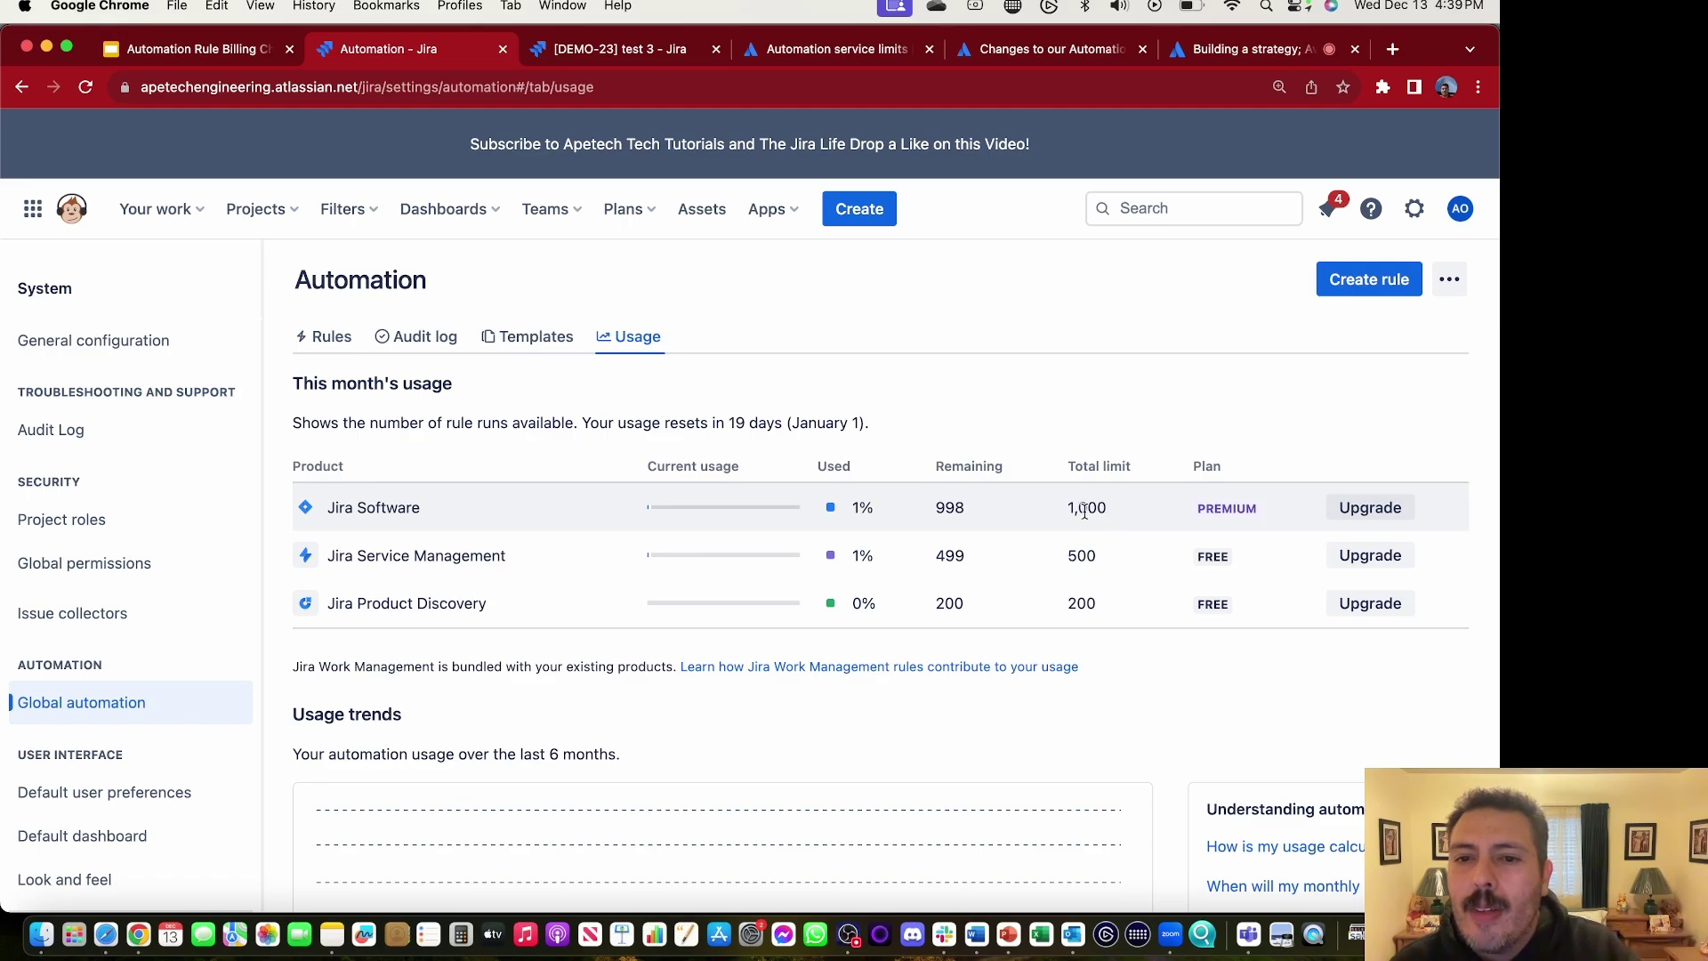
{"action": "left_click_drag", "start_coordinate": [1067, 509], "coordinate": [1092, 509]}
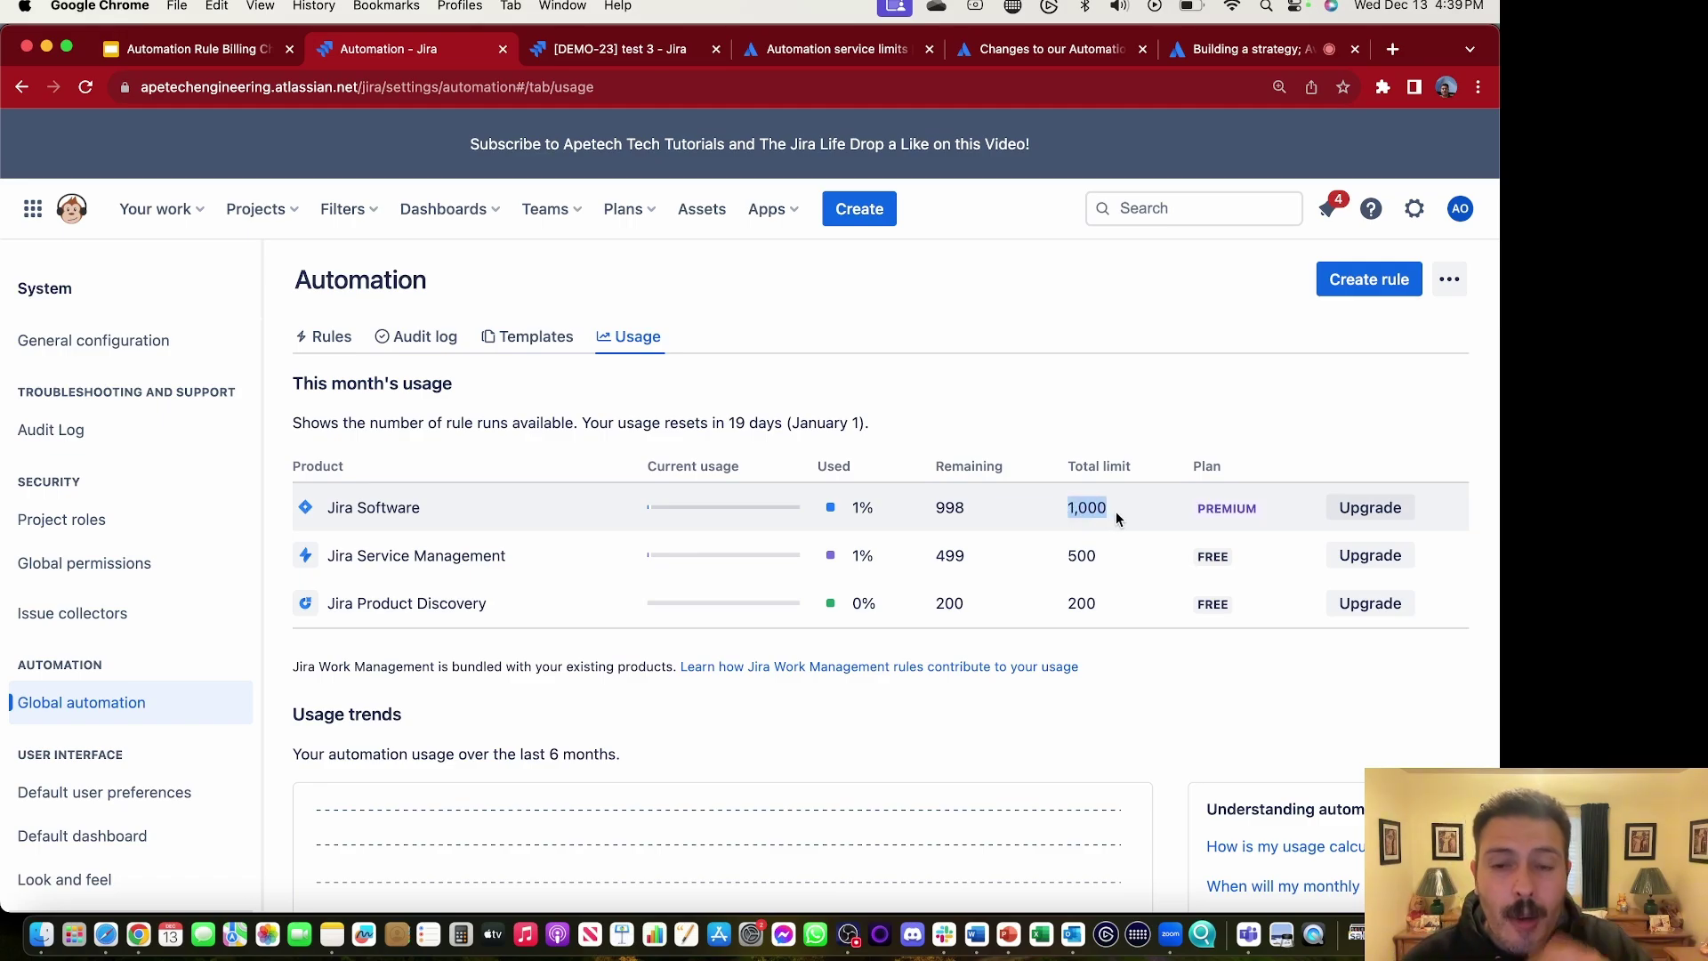
{"action": "left_click", "coordinate": [1049, 525]}
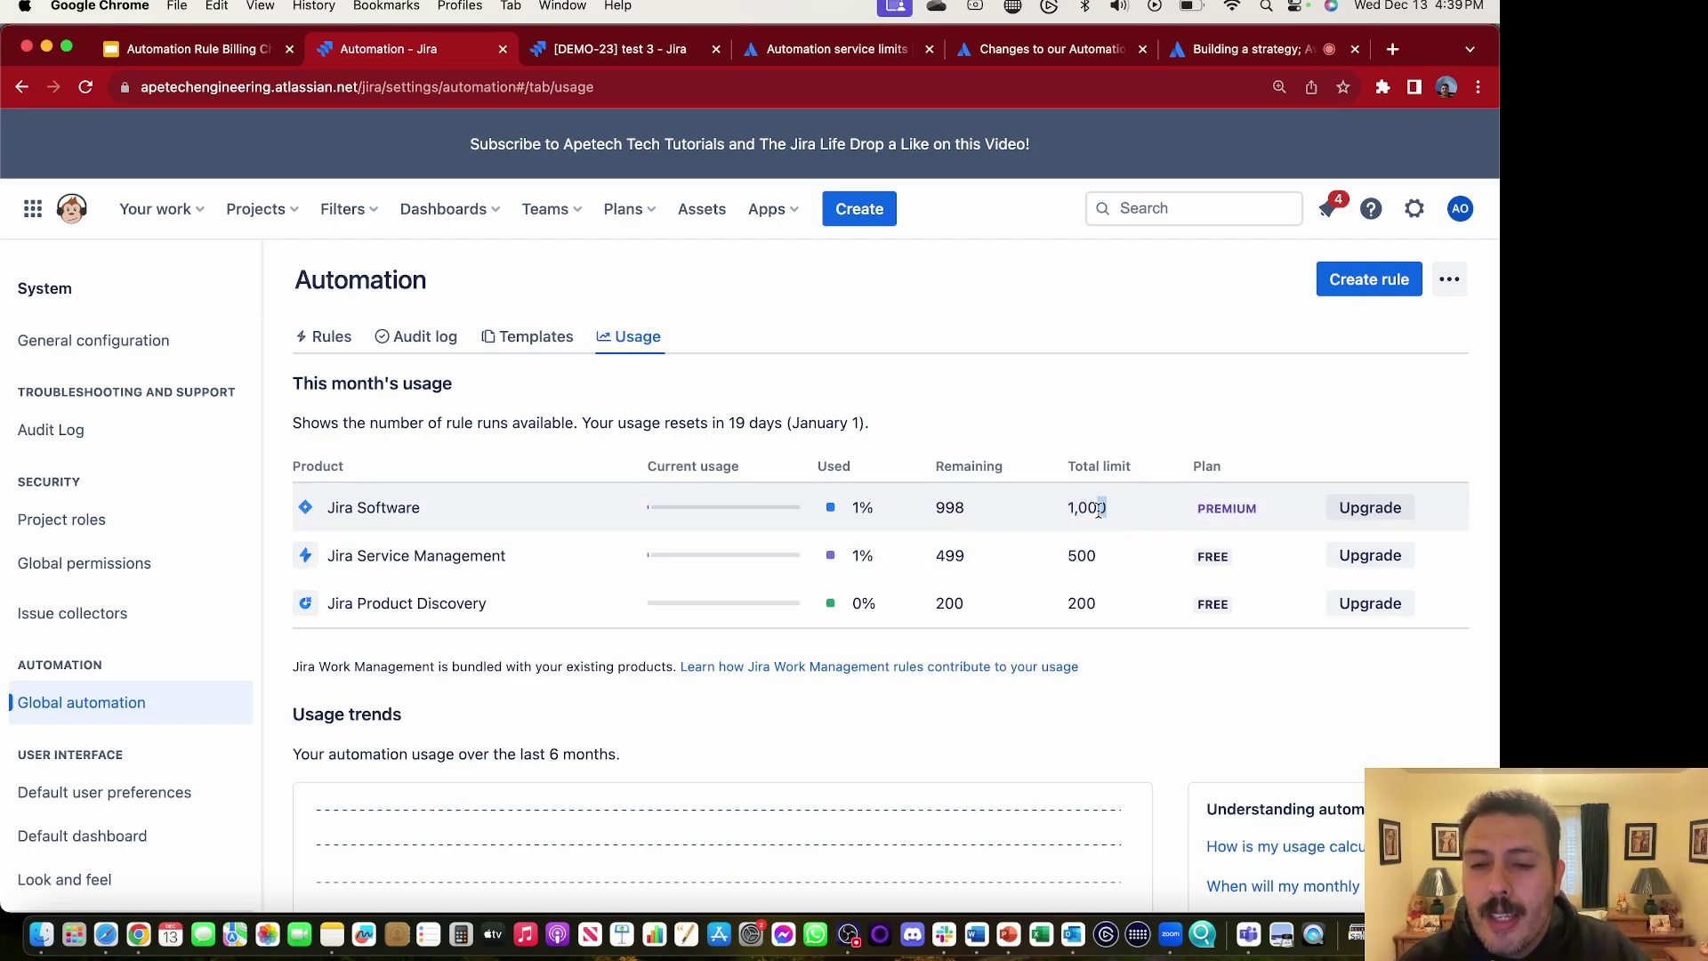
{"action": "left_click_drag", "start_coordinate": [1100, 509], "coordinate": [1065, 516]}
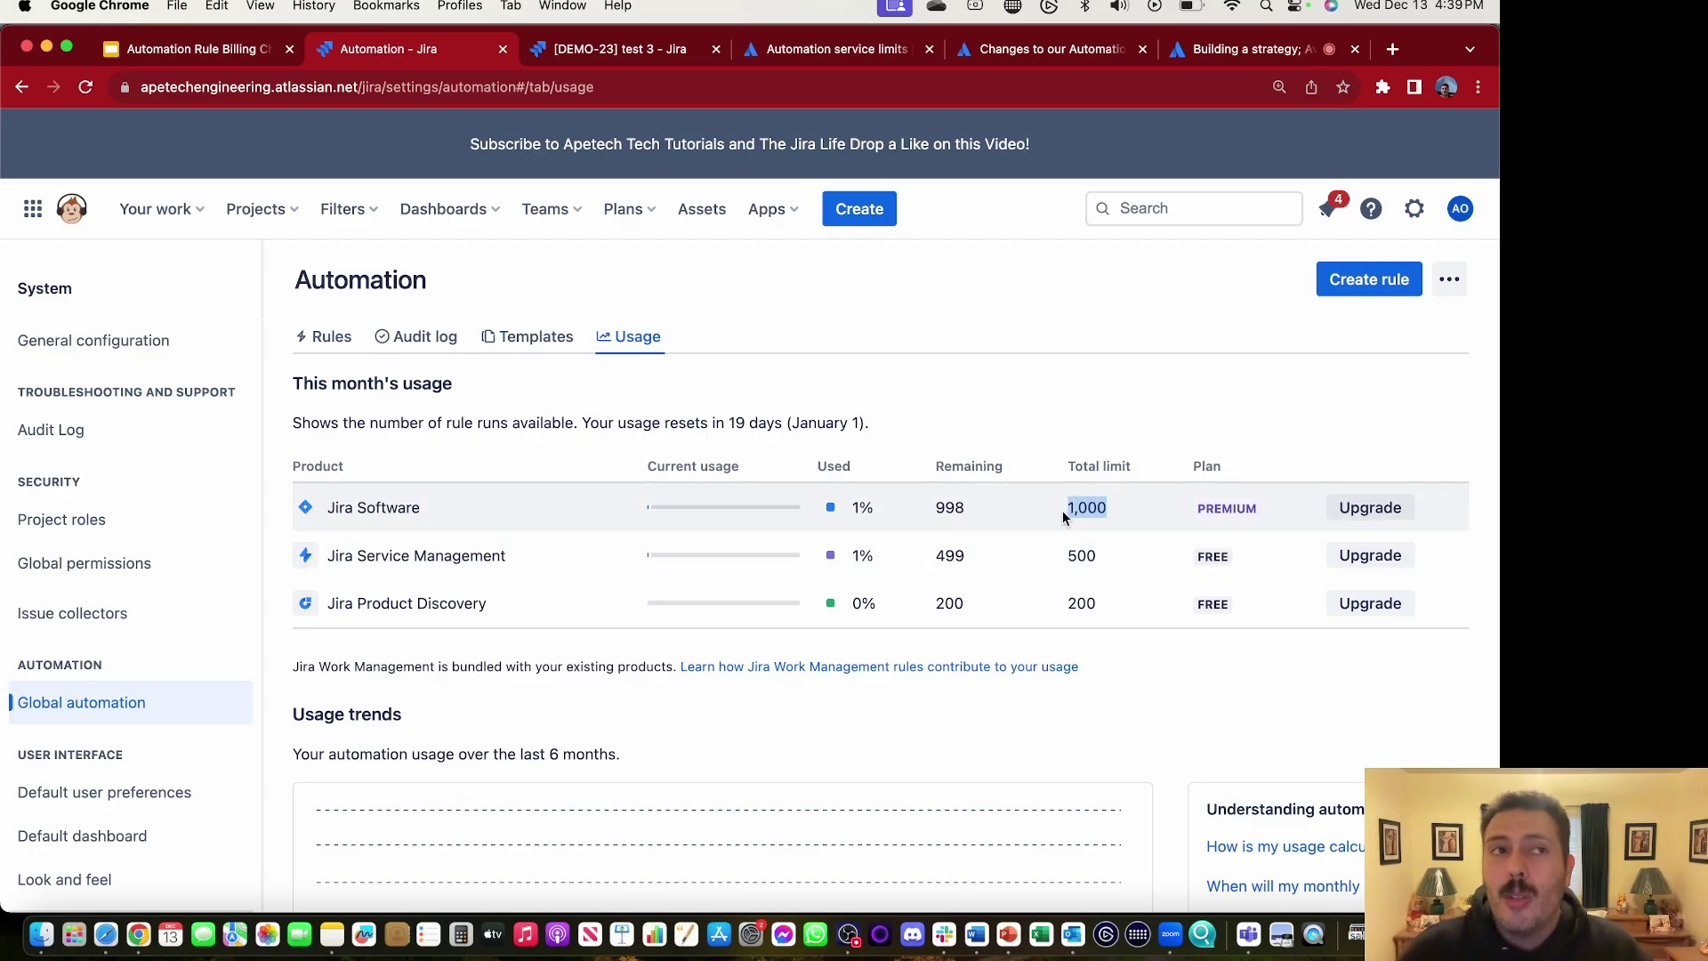